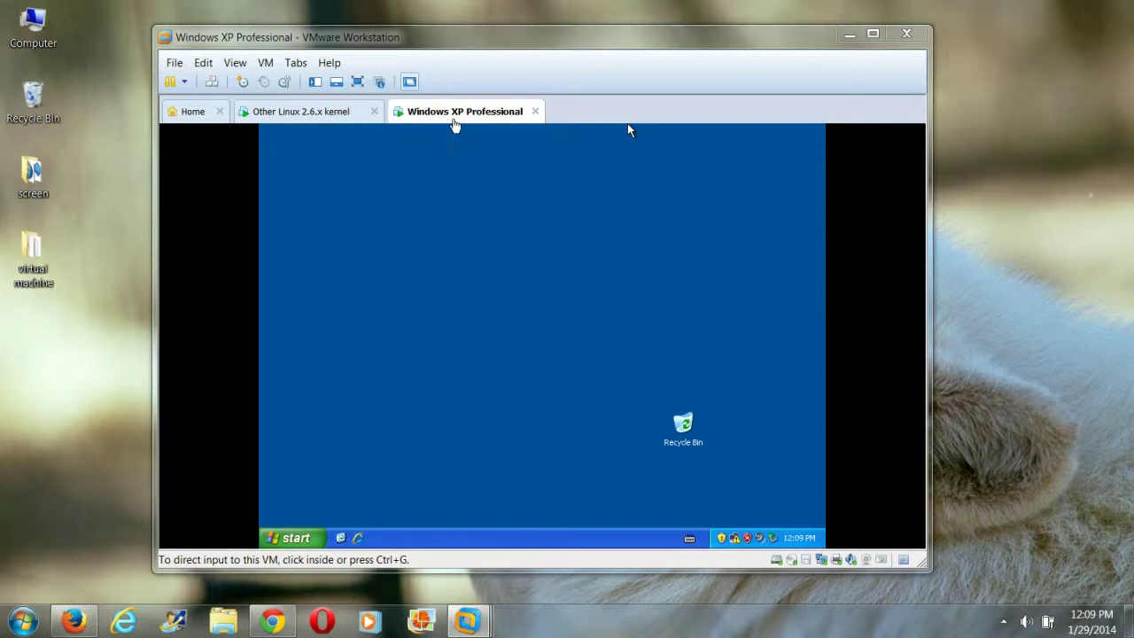
- Compare the Endian Firewall console with the Windows XP Professional machine and check the XP machine's Local Area Connection status
{"action": "left_click", "coordinate": [310, 118]}
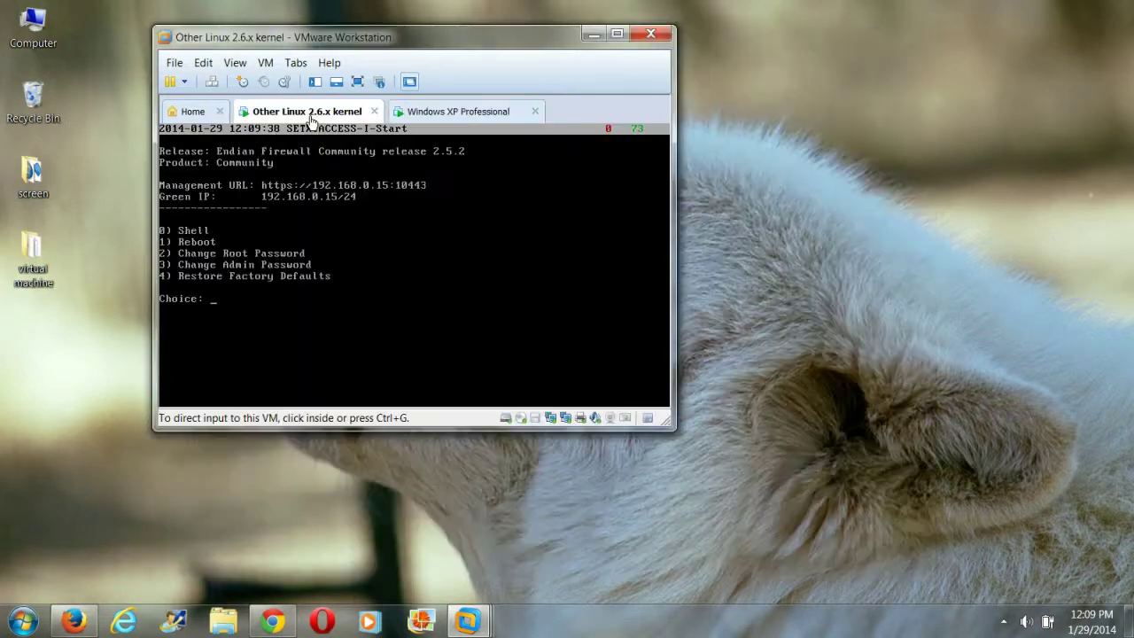
{"action": "left_click", "coordinate": [470, 112]}
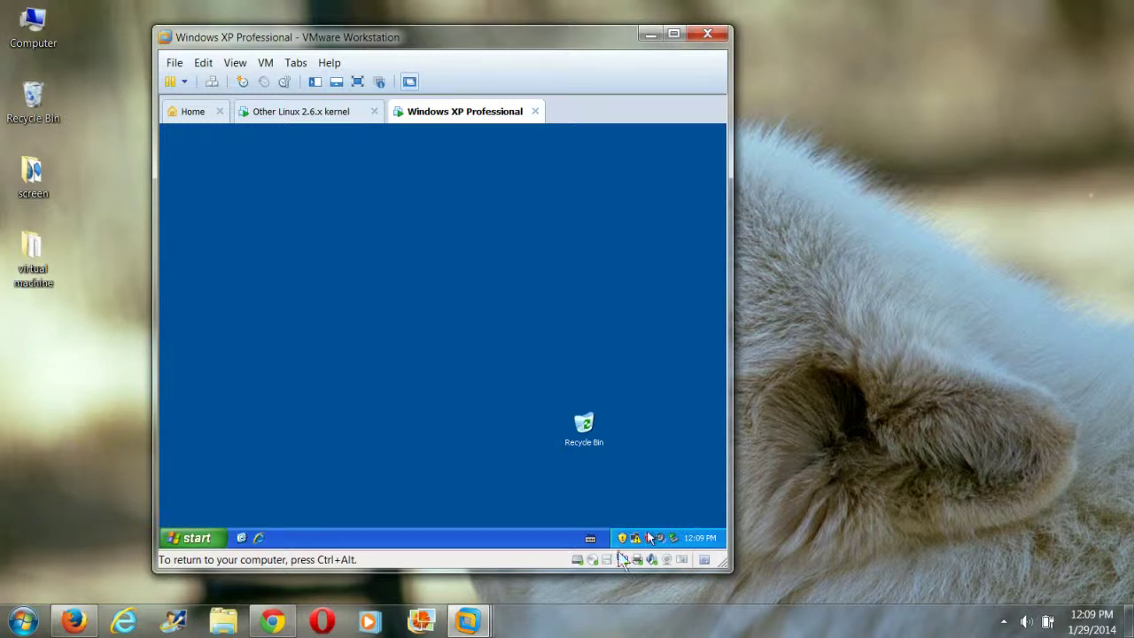
{"action": "left_click", "coordinate": [302, 114]}
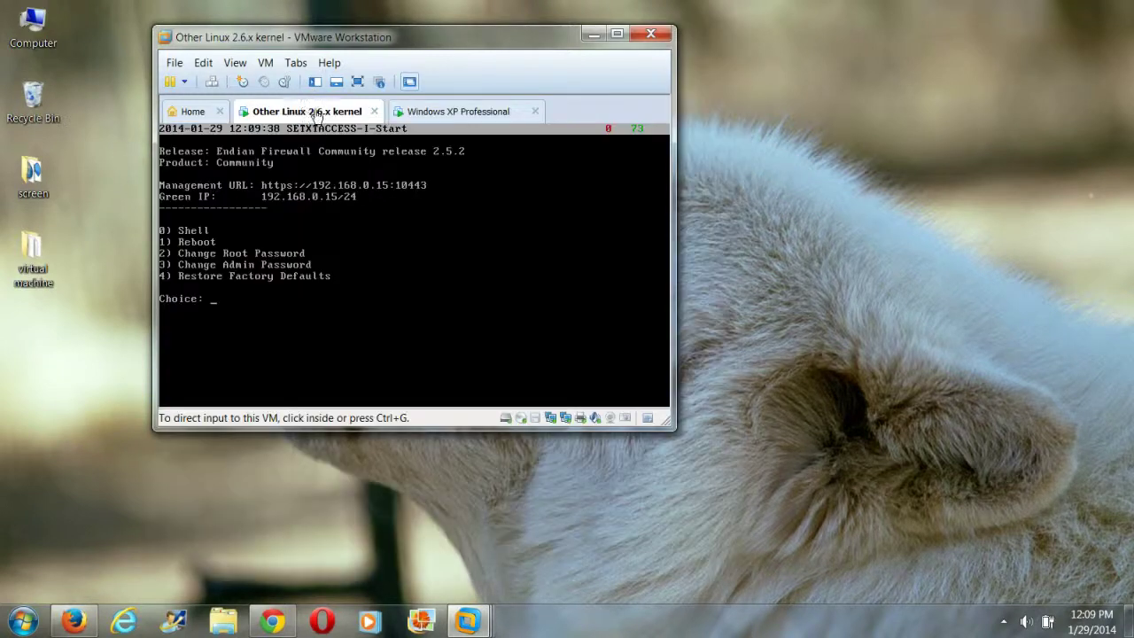
{"action": "left_click", "coordinate": [475, 111]}
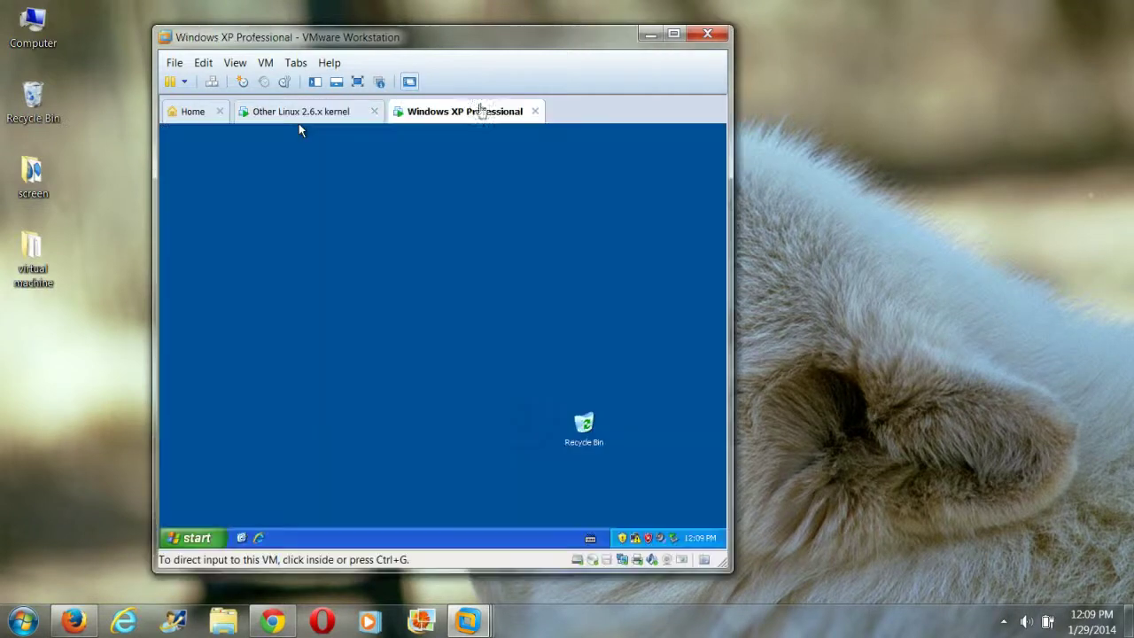
{"action": "left_click", "coordinate": [636, 538]}
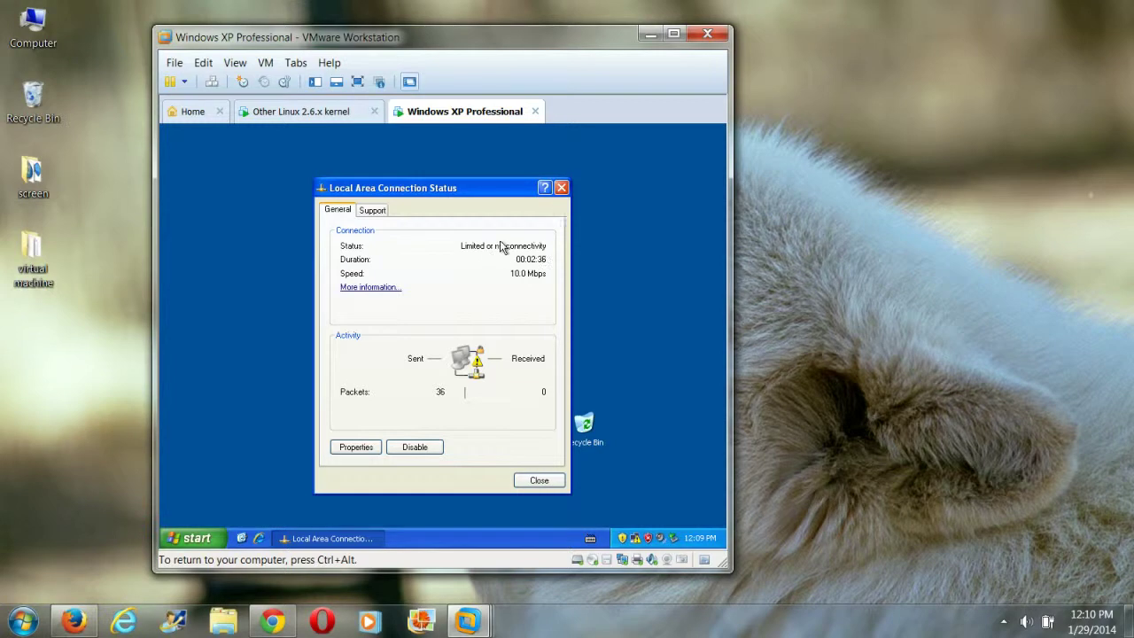
{"action": "left_click", "coordinate": [562, 188]}
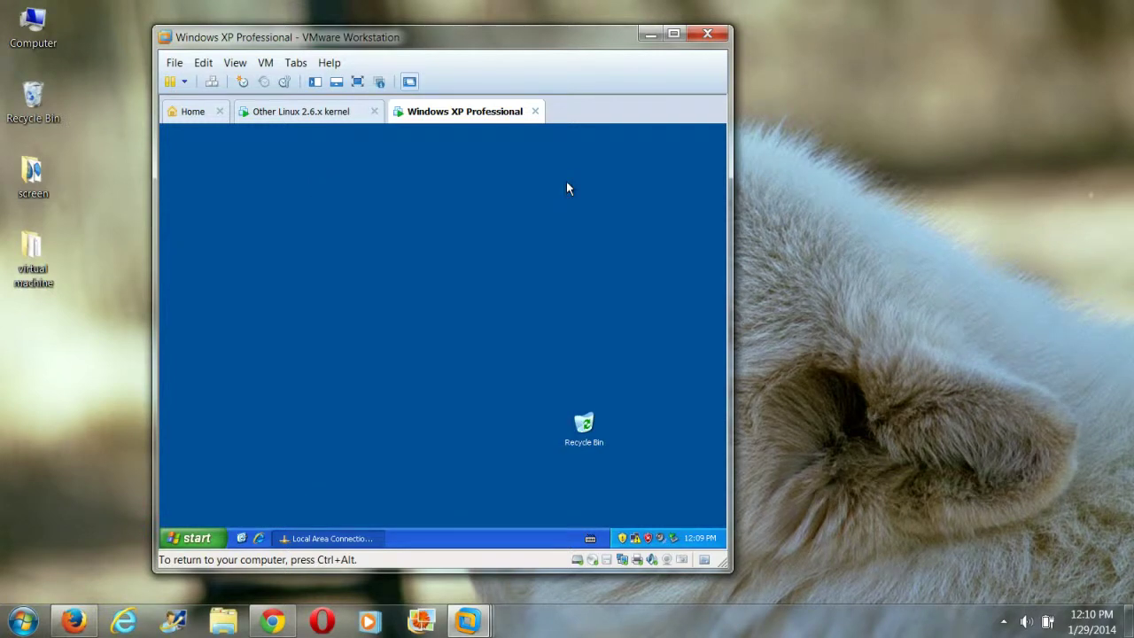
- Open Internet Explorer in the Windows XP machine, look up the firewall's address in its console, and browse to 192.168.0.15
{"action": "left_click", "coordinate": [261, 538]}
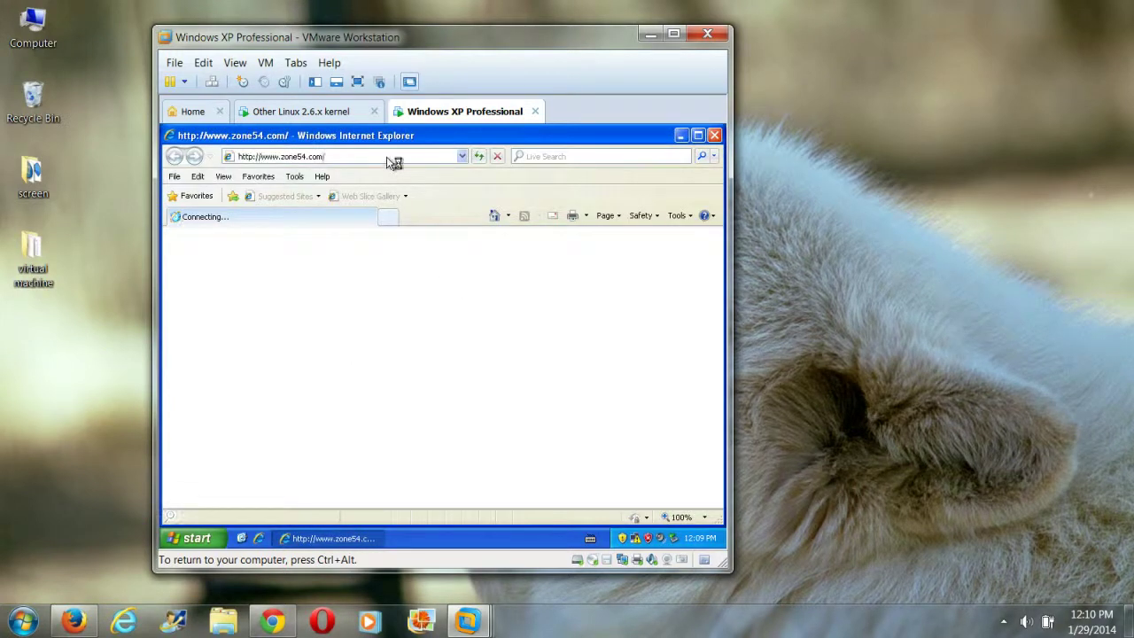
{"action": "left_click", "coordinate": [317, 118]}
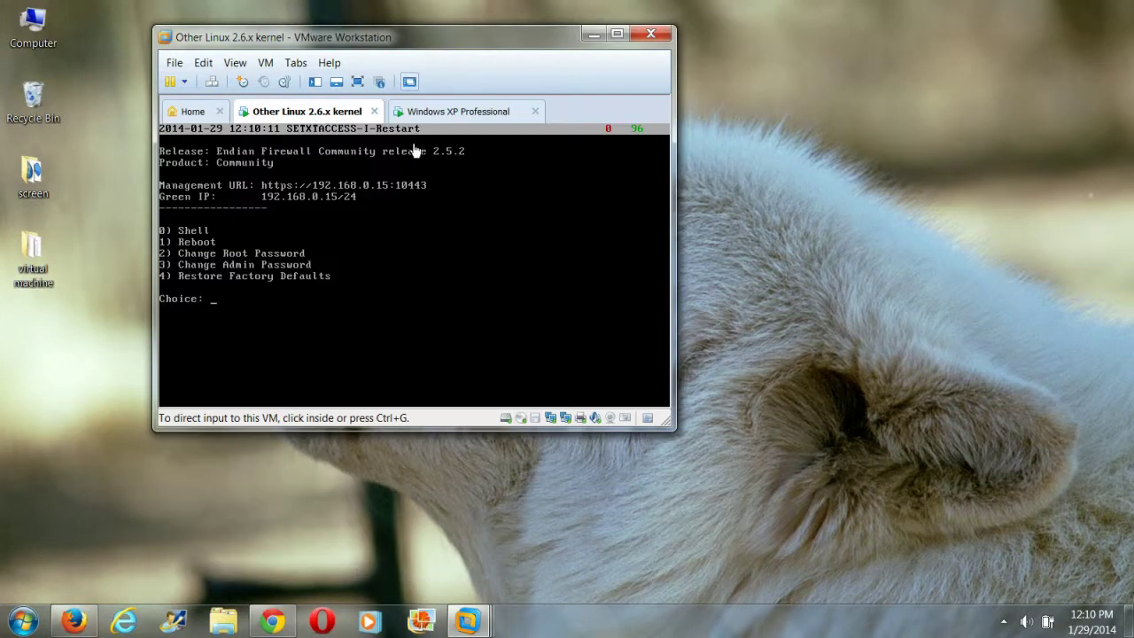
{"action": "left_click", "coordinate": [452, 125]}
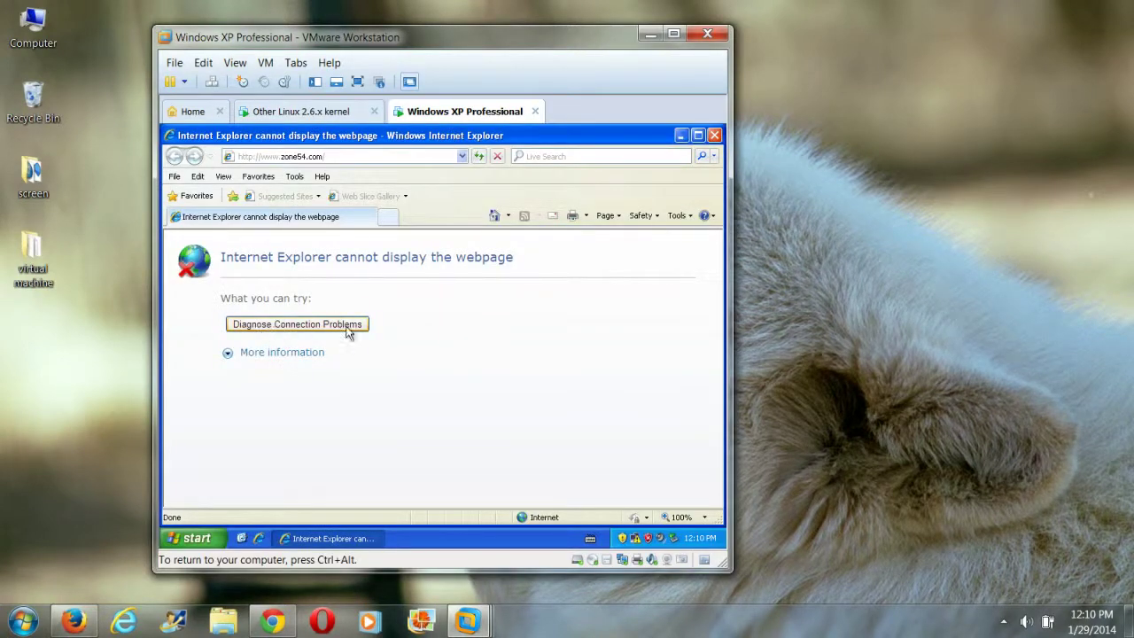
{"action": "left_click", "coordinate": [392, 156]}
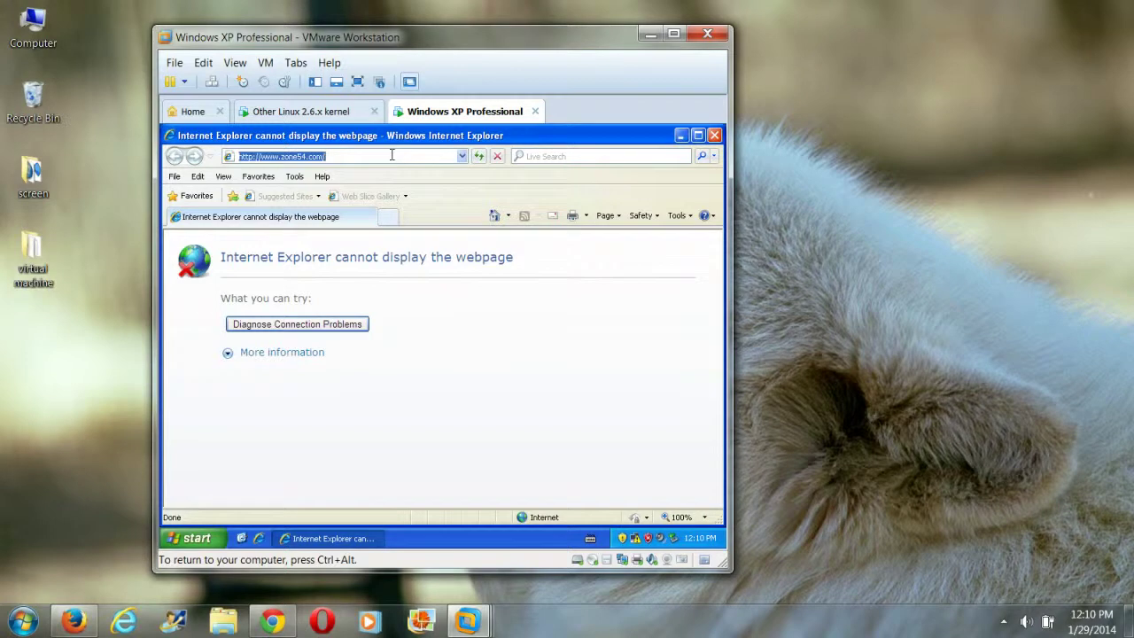
{"action": "type", "text": "192"}
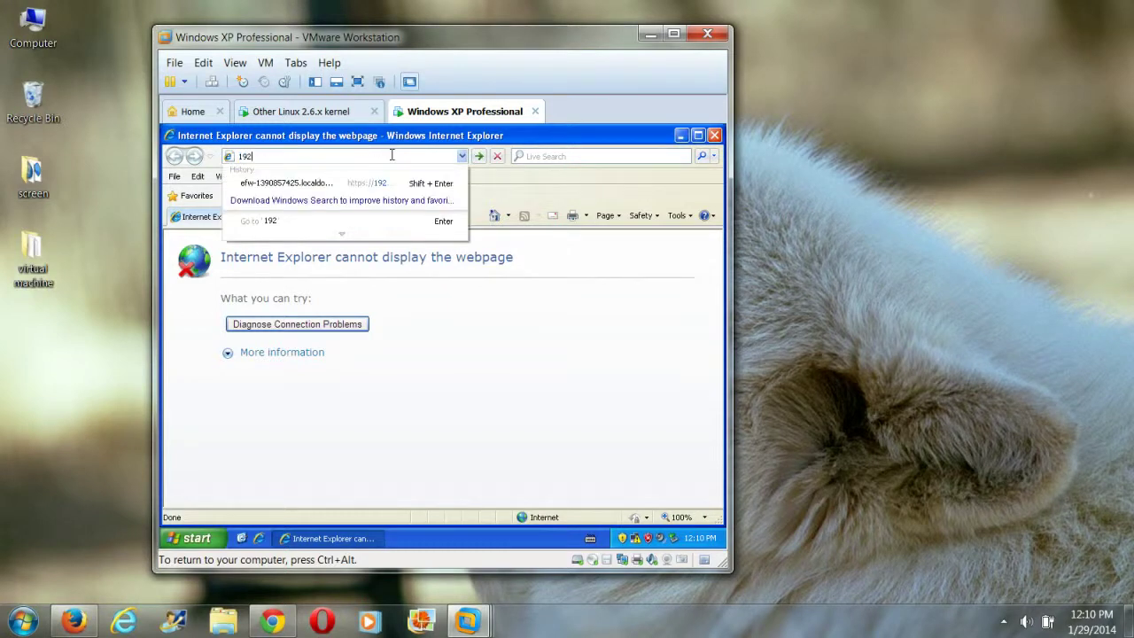
{"action": "type", "text": ".16"}
{"action": "type", "text": "8.0.15"}
{"action": "key", "text": "Return"}
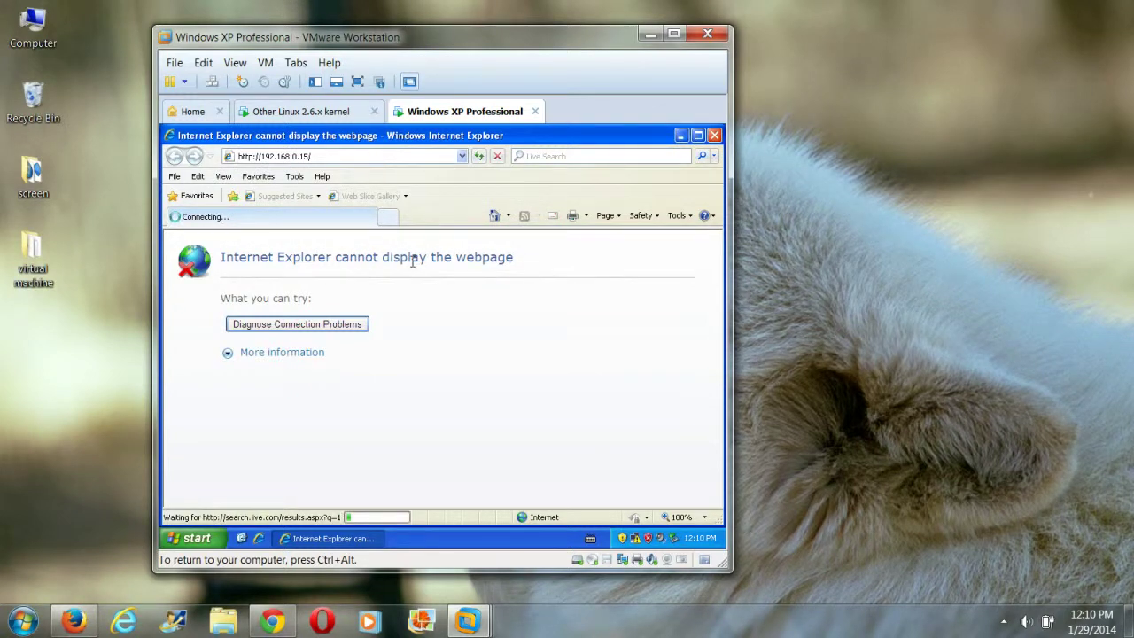
{"action": "left_click", "coordinate": [448, 372]}
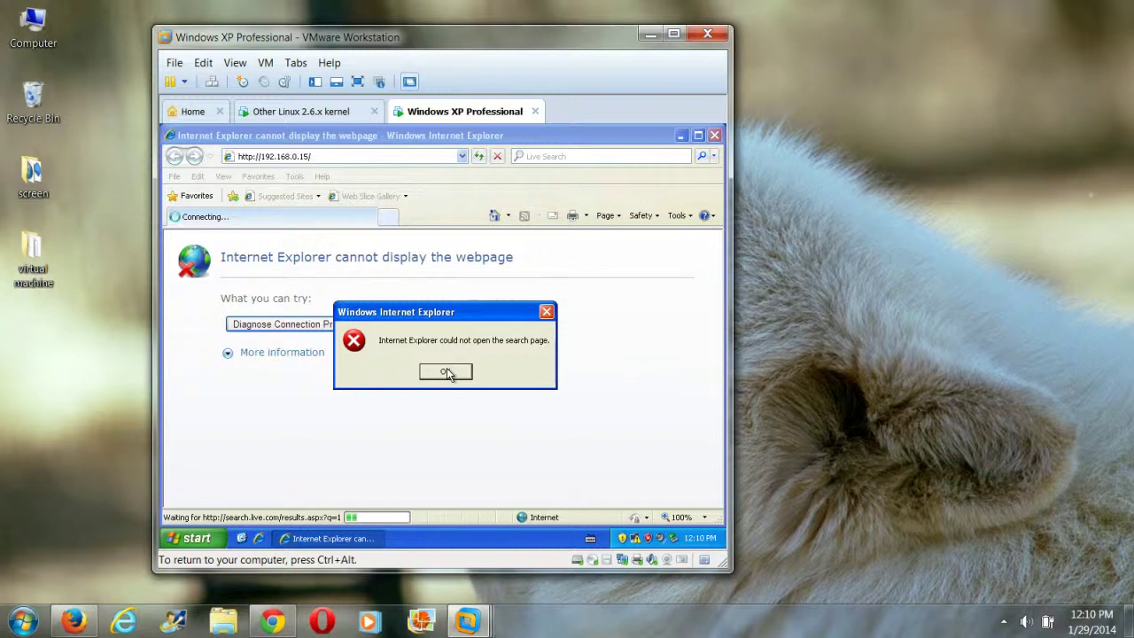
{"action": "left_click", "coordinate": [447, 370]}
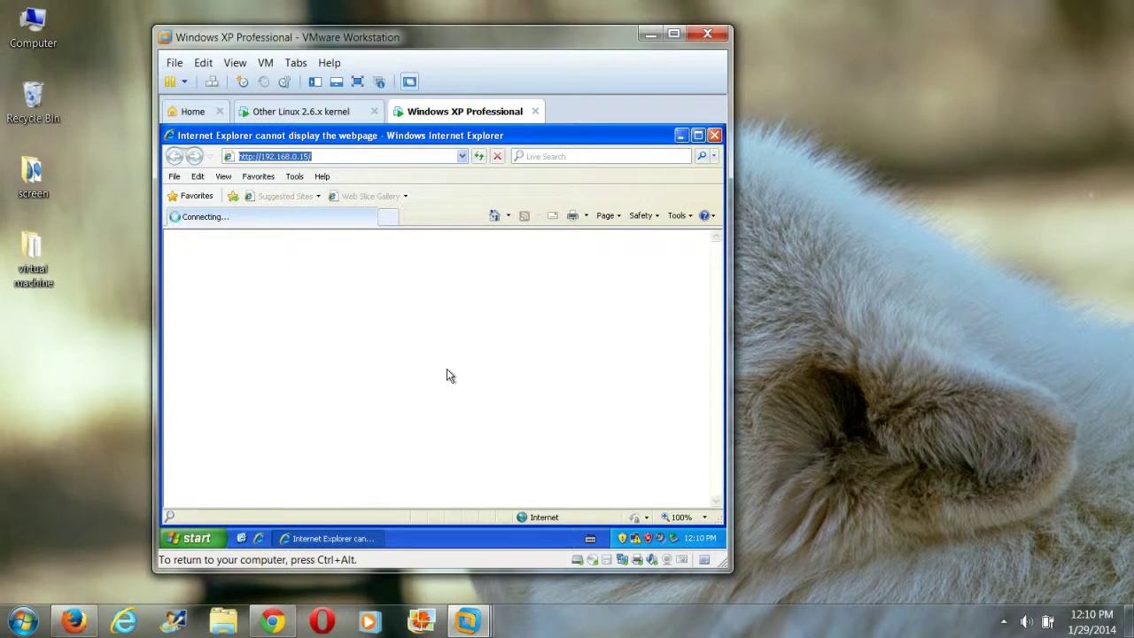
- Review the connection settings of both network adapters on the Other Linux 2.6.x kernel virtual machine, leaving them as they are
{"action": "left_click", "coordinate": [301, 111]}
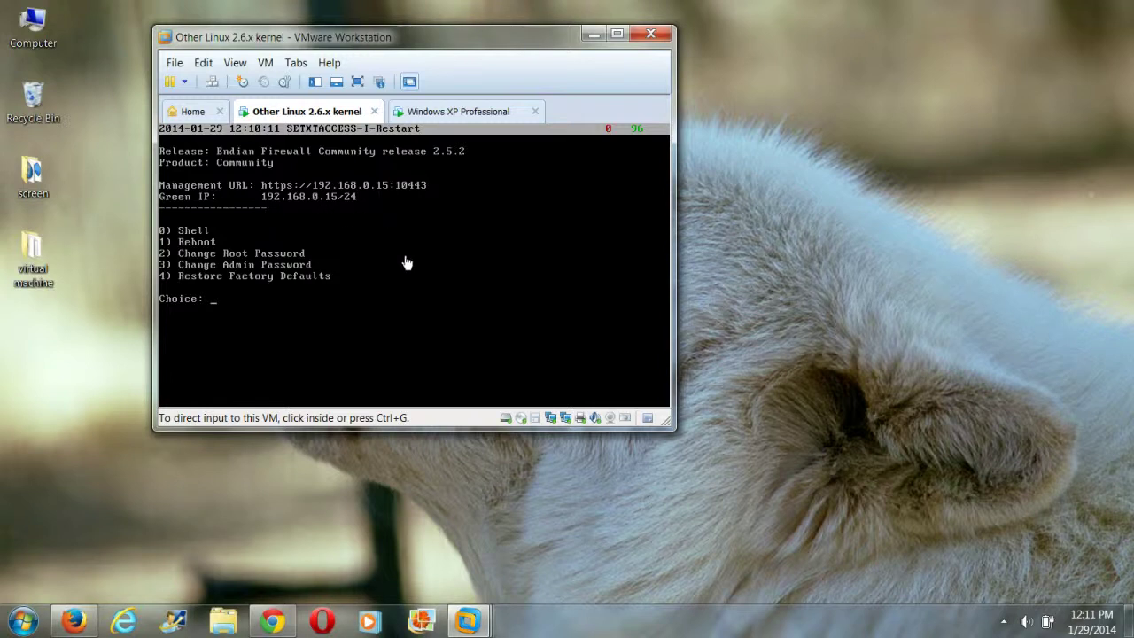
{"action": "left_click", "coordinate": [550, 420]}
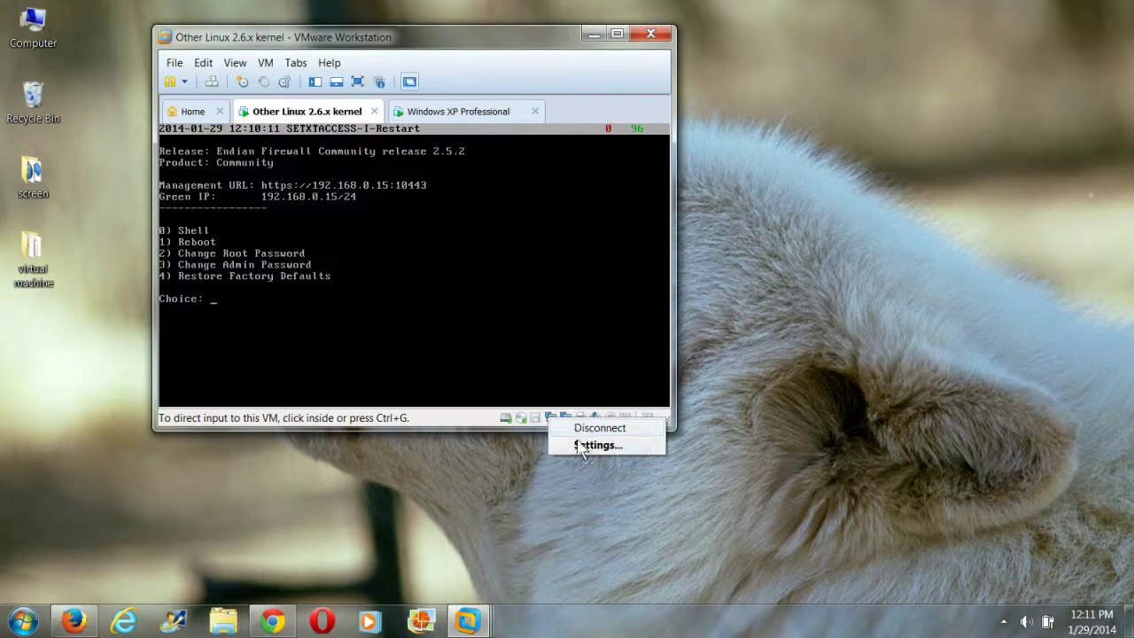
{"action": "left_click", "coordinate": [576, 446]}
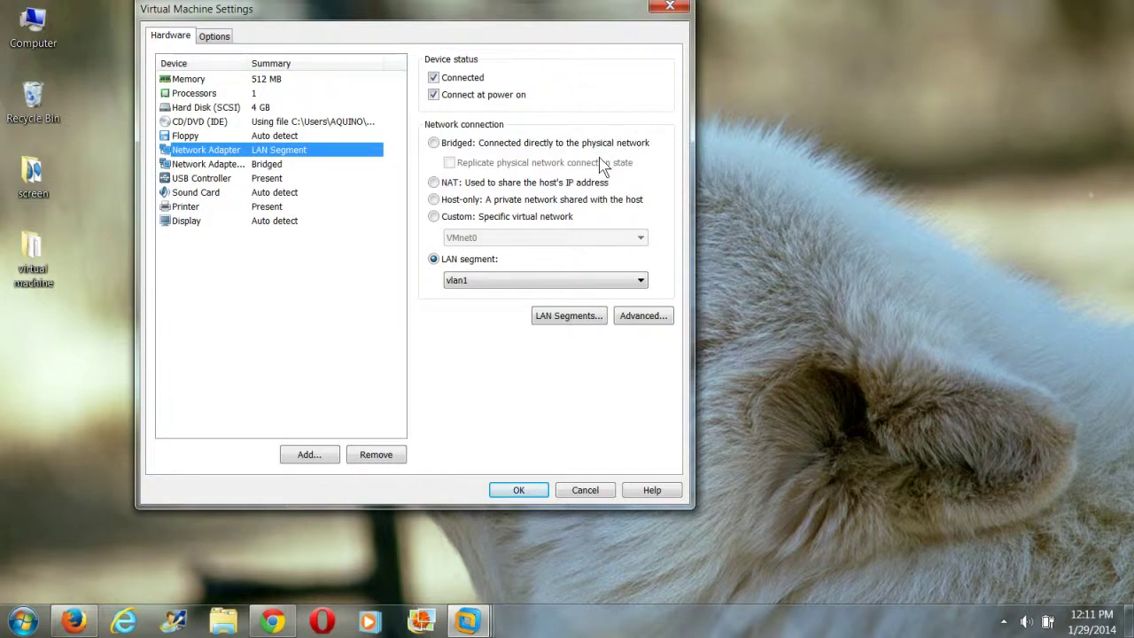
{"action": "left_click", "coordinate": [663, 8]}
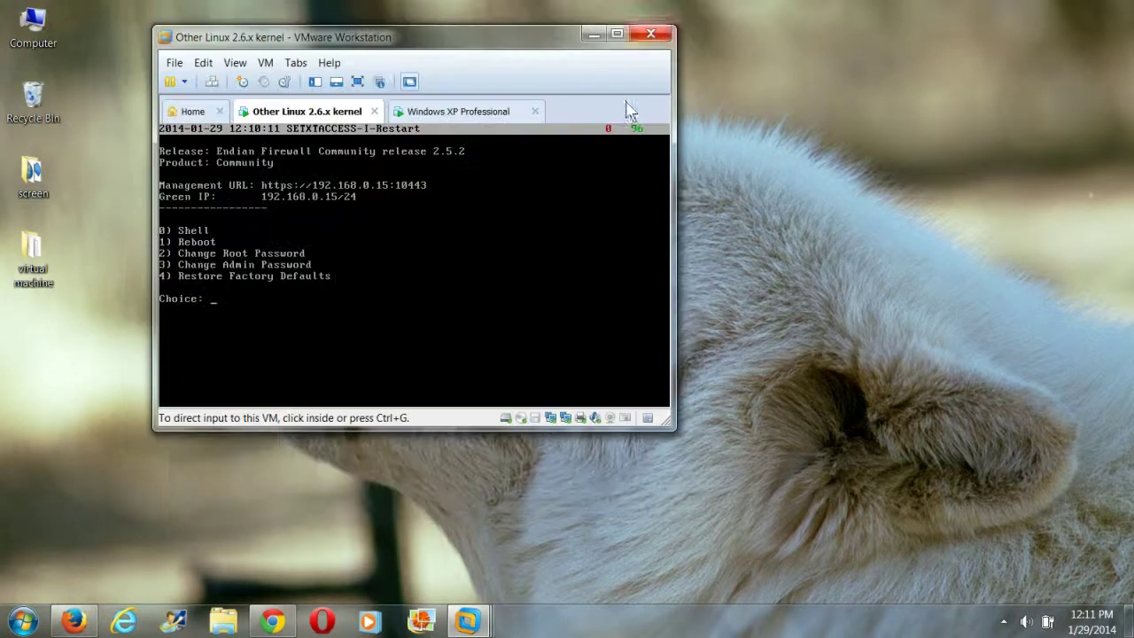
{"action": "right_click", "coordinate": [566, 418]}
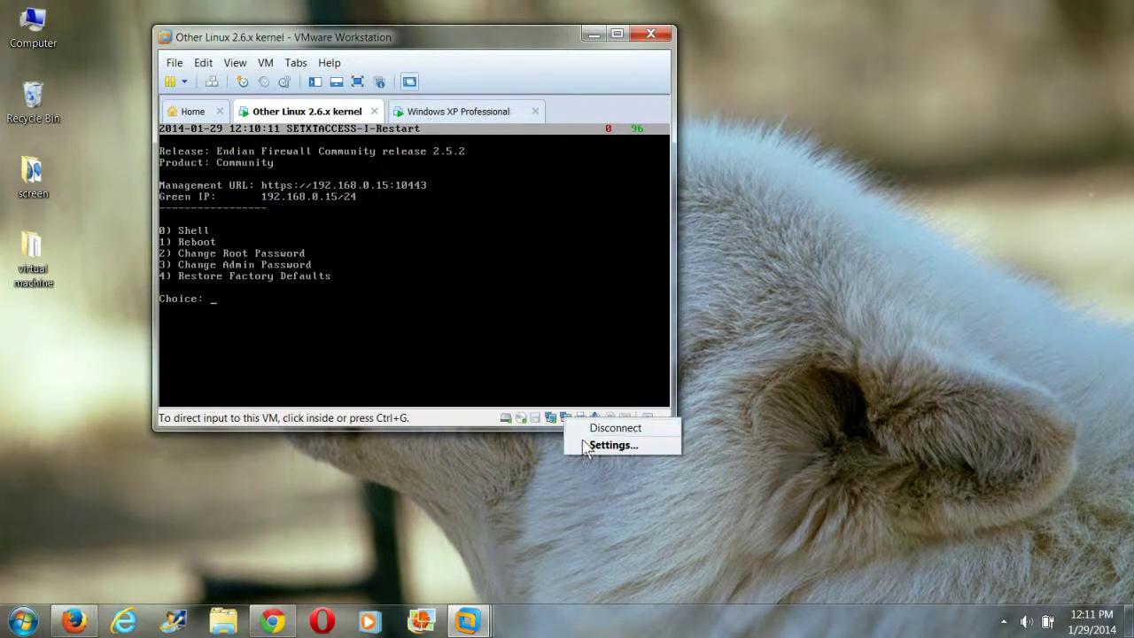
{"action": "left_click", "coordinate": [613, 445]}
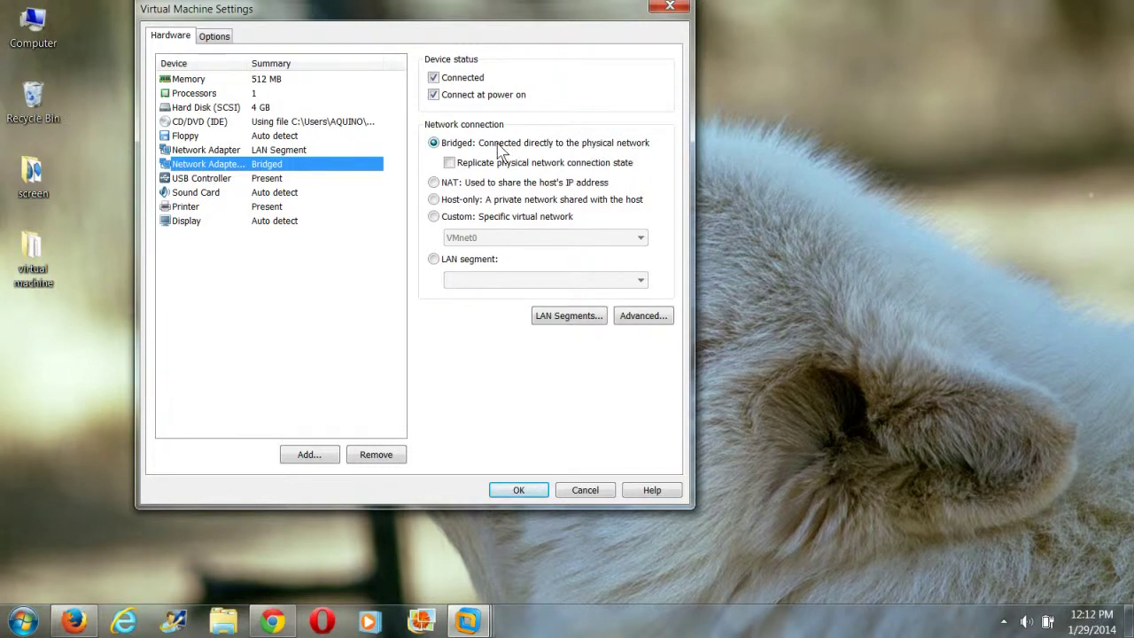
{"action": "left_click", "coordinate": [669, 7]}
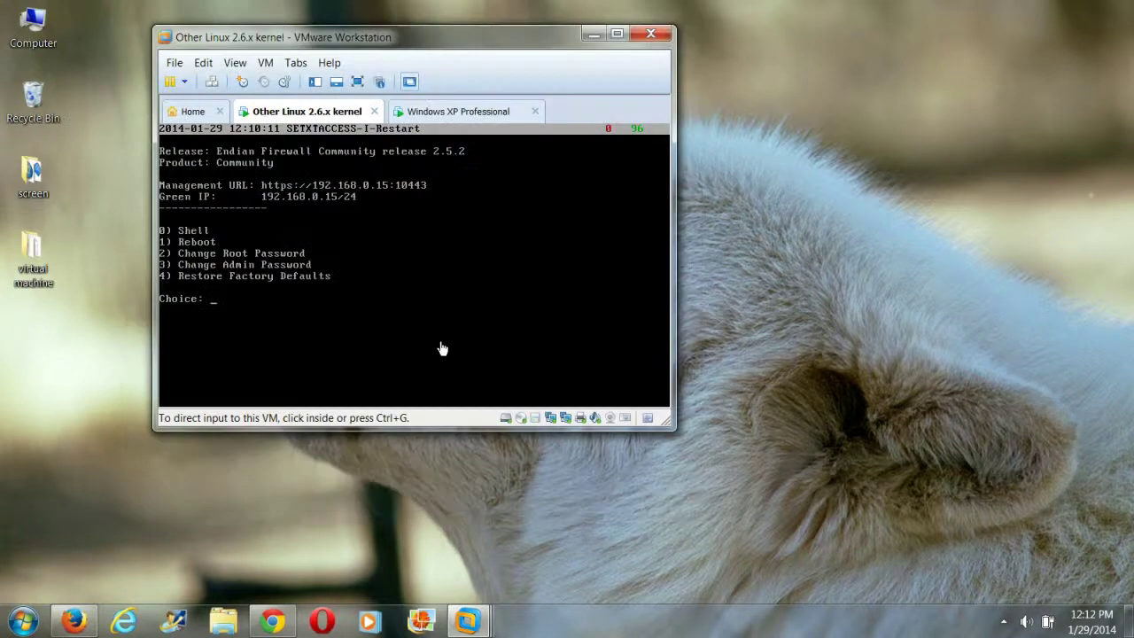
{"action": "left_click", "coordinate": [413, 117]}
{"action": "left_click", "coordinate": [344, 127]}
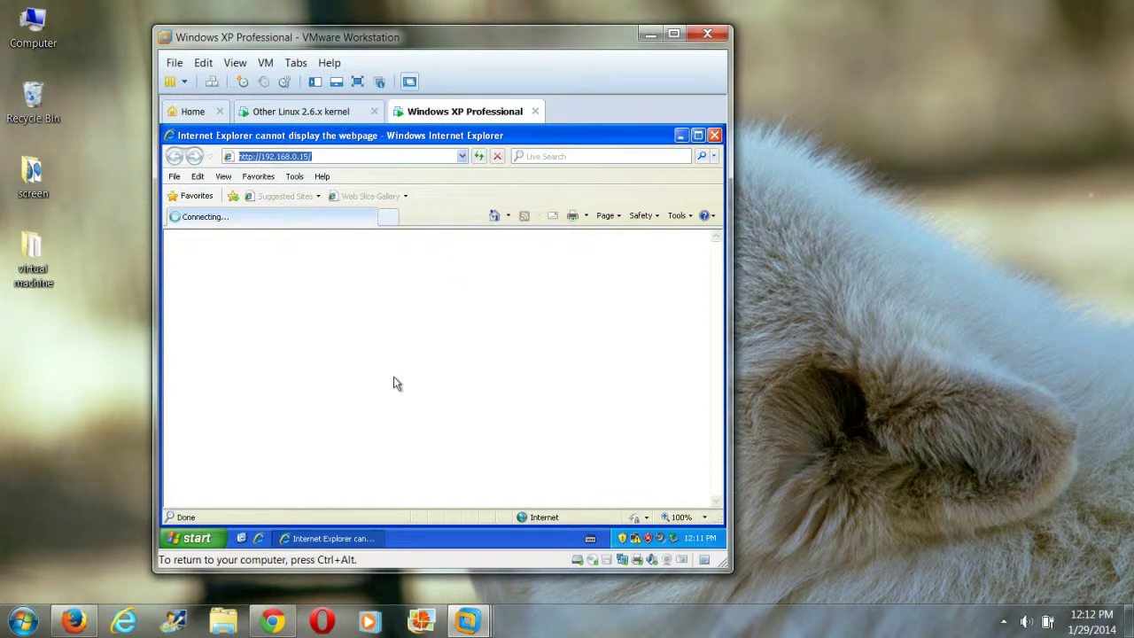
{"action": "left_click", "coordinate": [395, 156]}
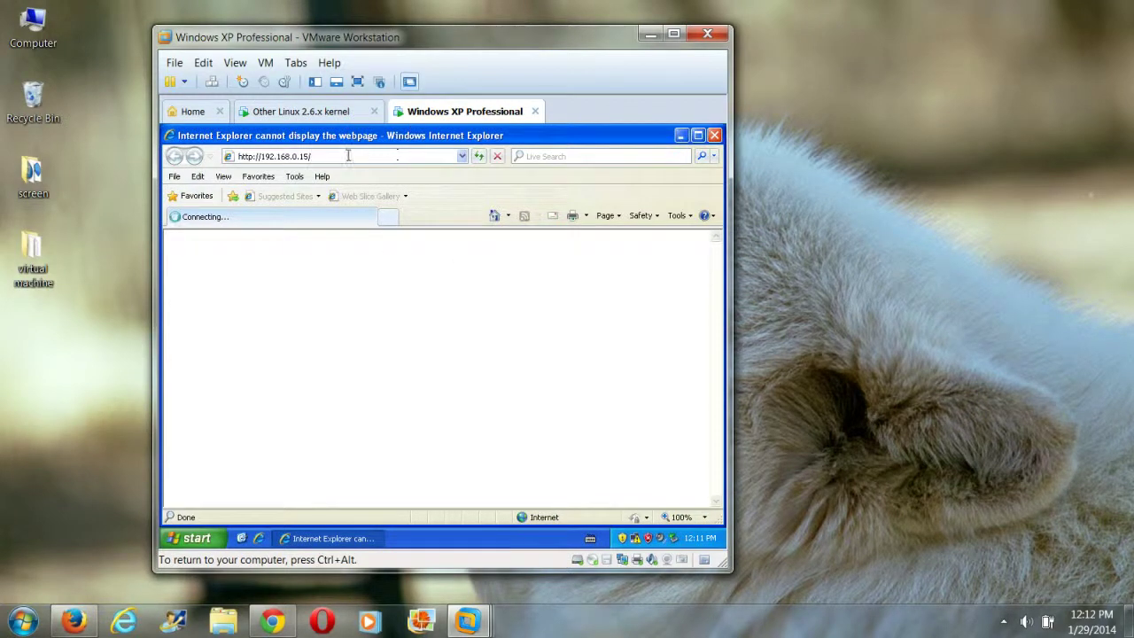
{"action": "left_click_drag", "start_coordinate": [328, 156], "coordinate": [235, 156]}
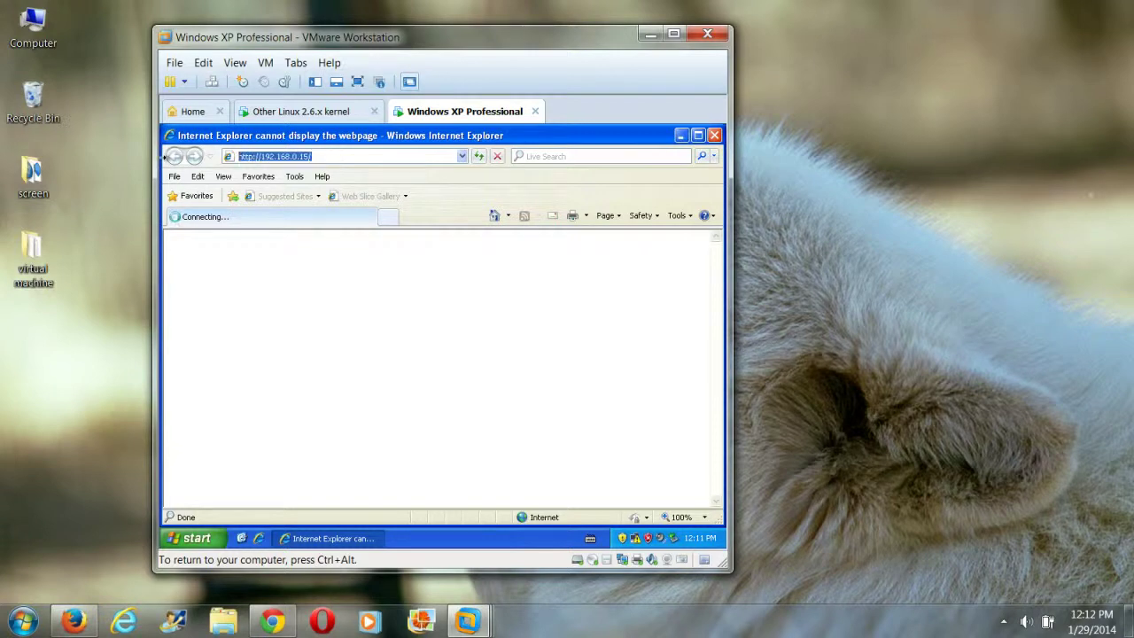
{"action": "key", "text": "Return"}
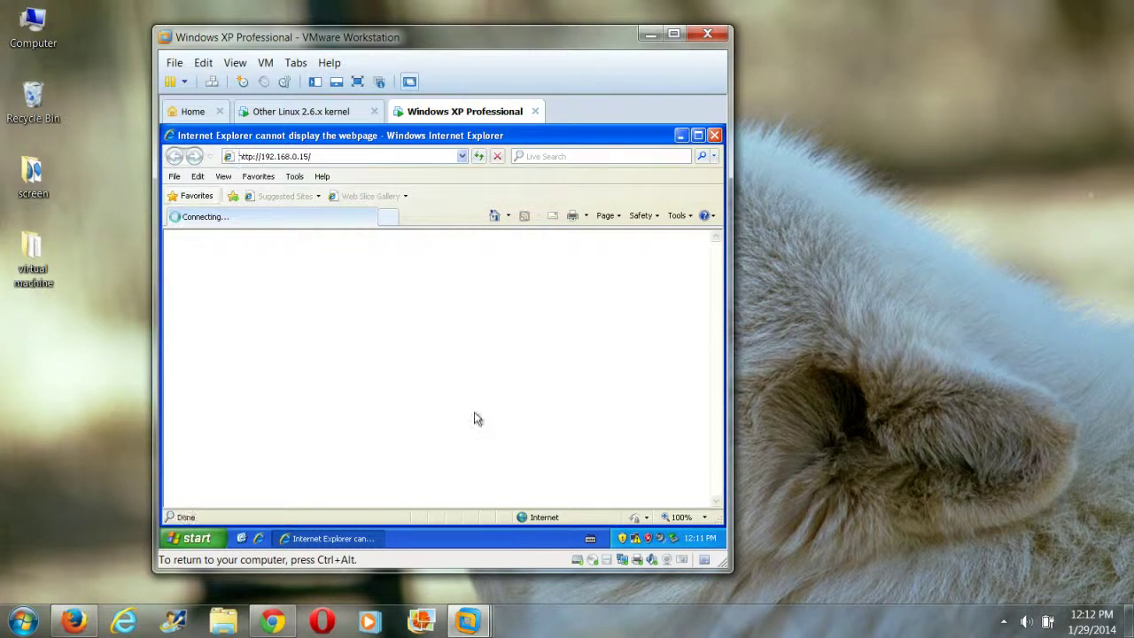
- Disable and re-enable the Windows XP machine's Local Area Connection, and check its connection status
{"action": "double_click", "coordinate": [638, 540]}
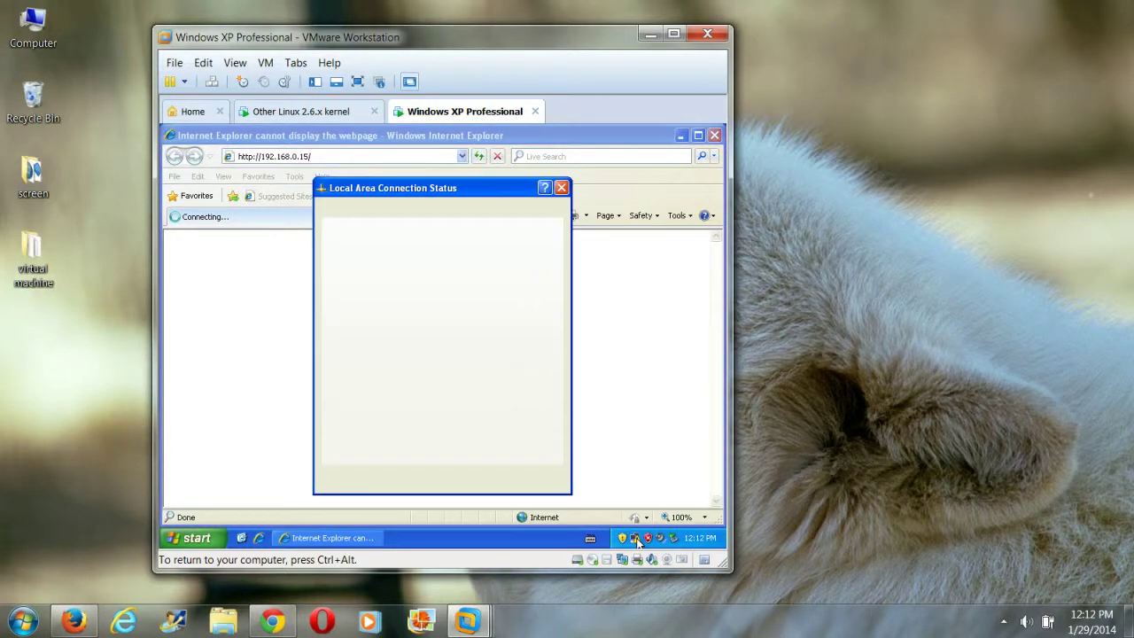
{"action": "left_click", "coordinate": [396, 448]}
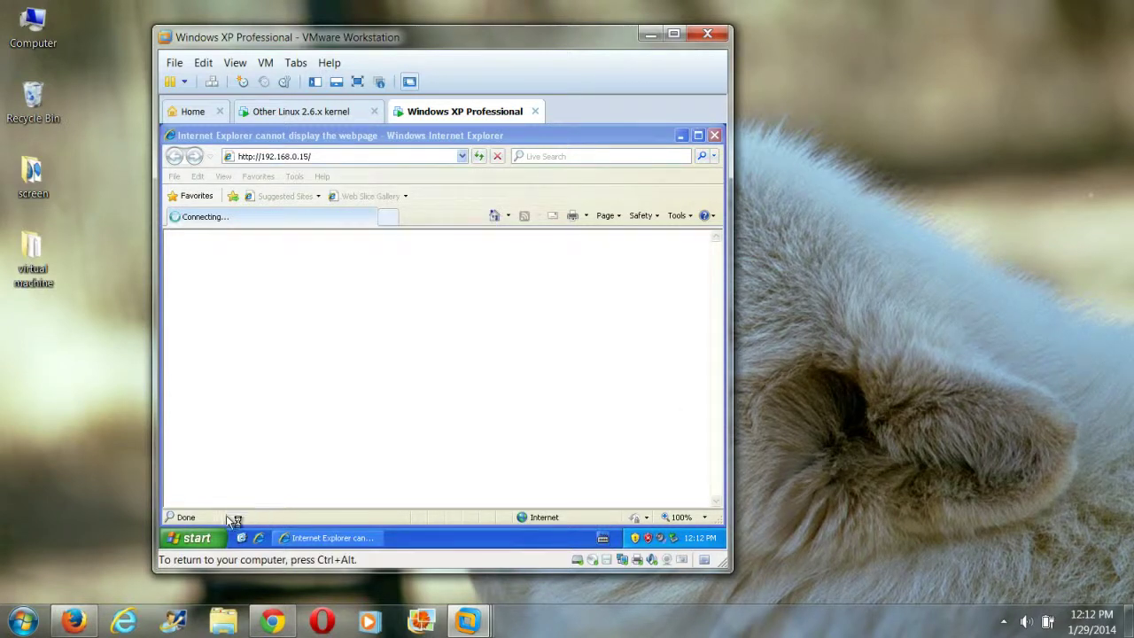
{"action": "left_click", "coordinate": [188, 540]}
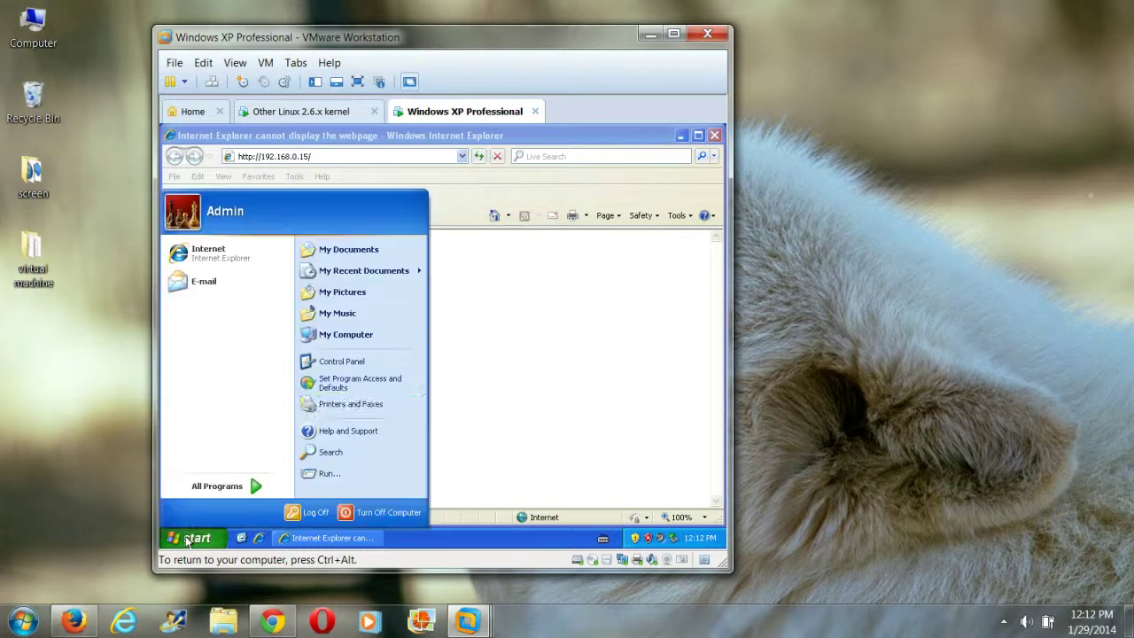
{"action": "left_click", "coordinate": [350, 369]}
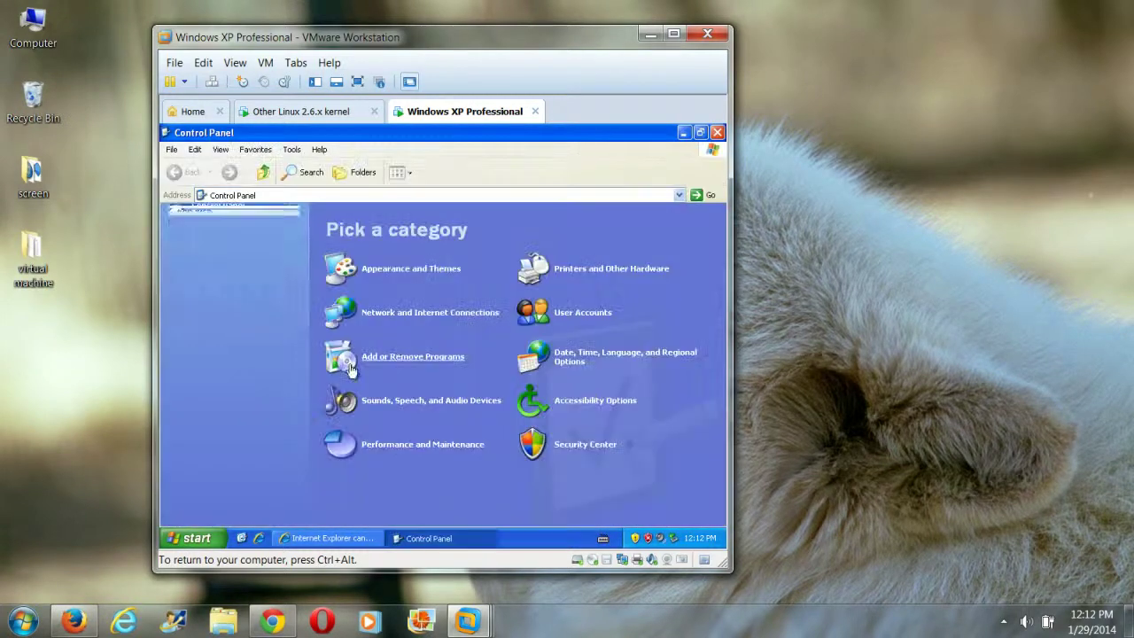
{"action": "left_click", "coordinate": [476, 314]}
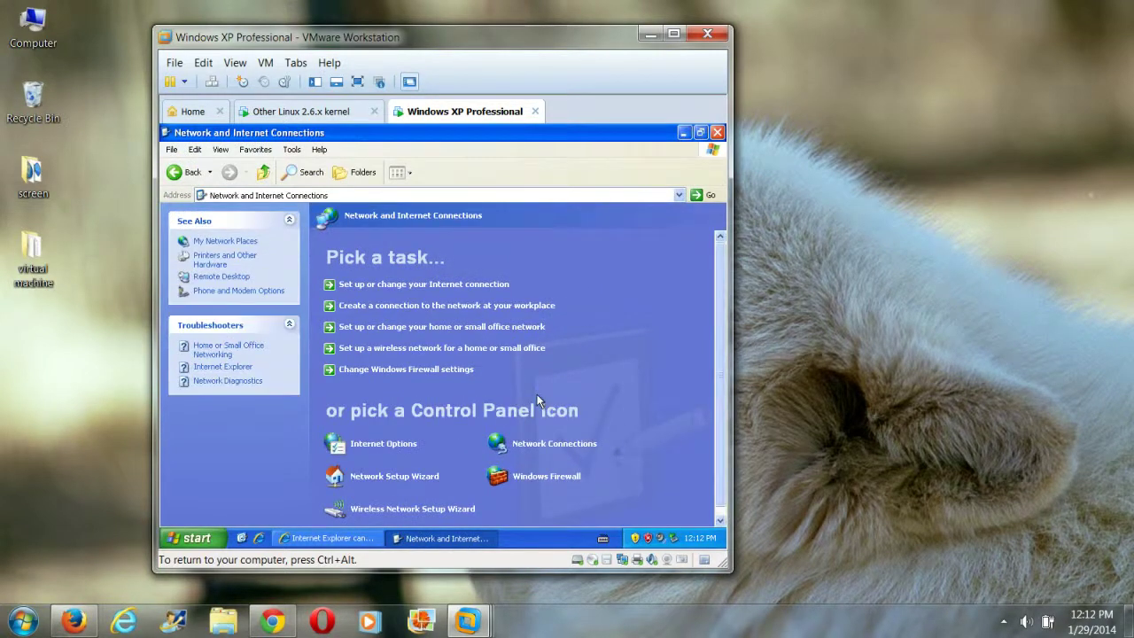
{"action": "left_click", "coordinate": [579, 446]}
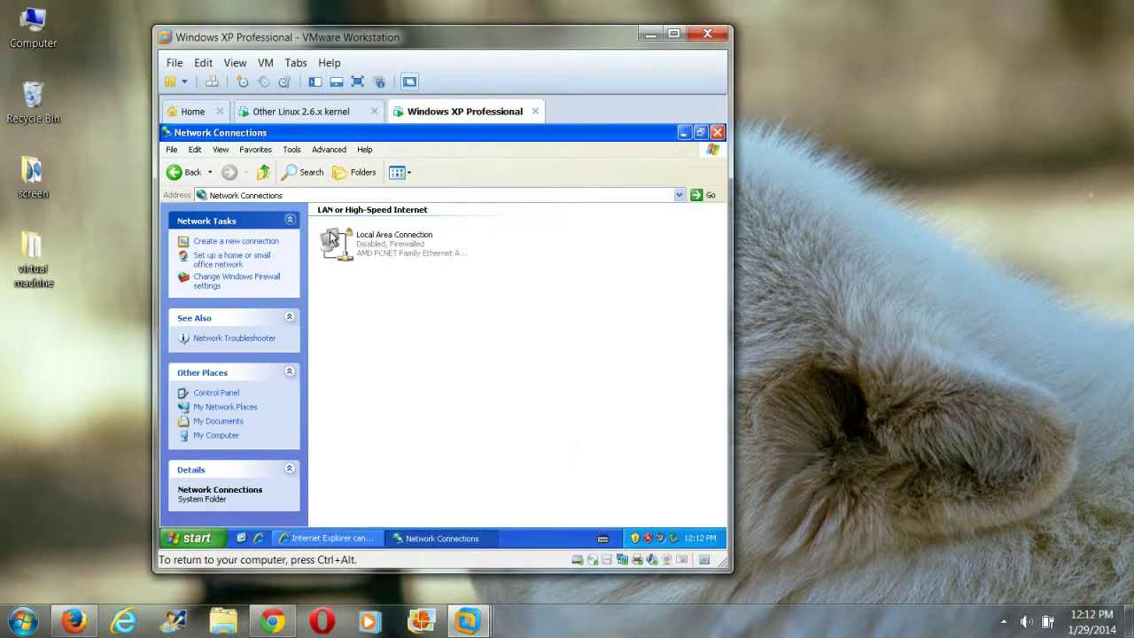
{"action": "left_click", "coordinate": [358, 248]}
{"action": "right_click", "coordinate": [358, 248]}
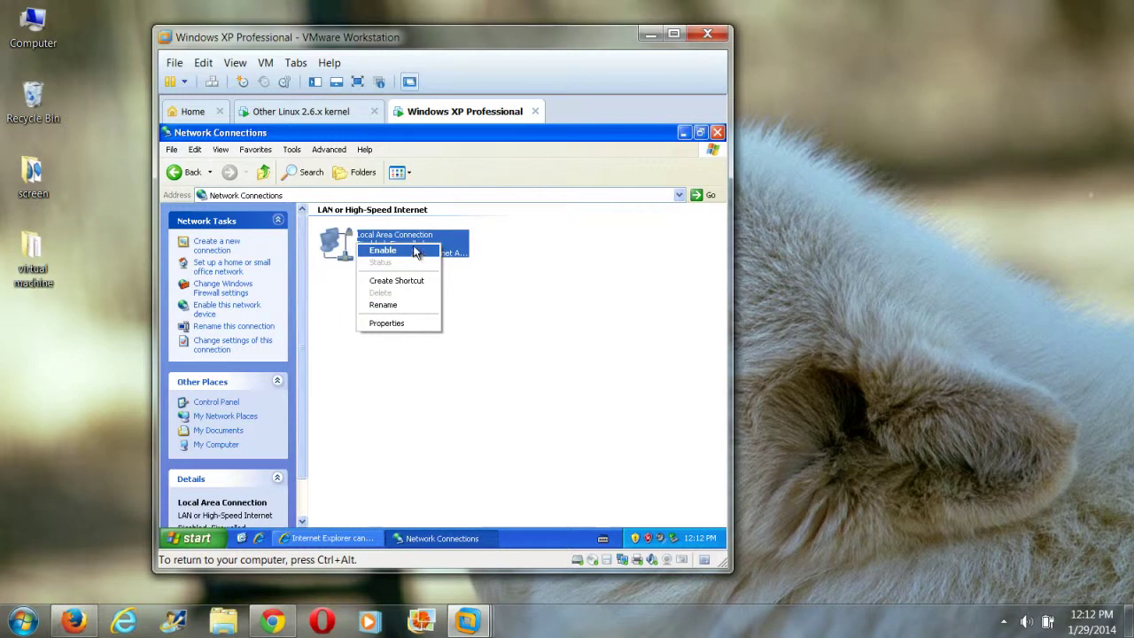
{"action": "left_click", "coordinate": [415, 251]}
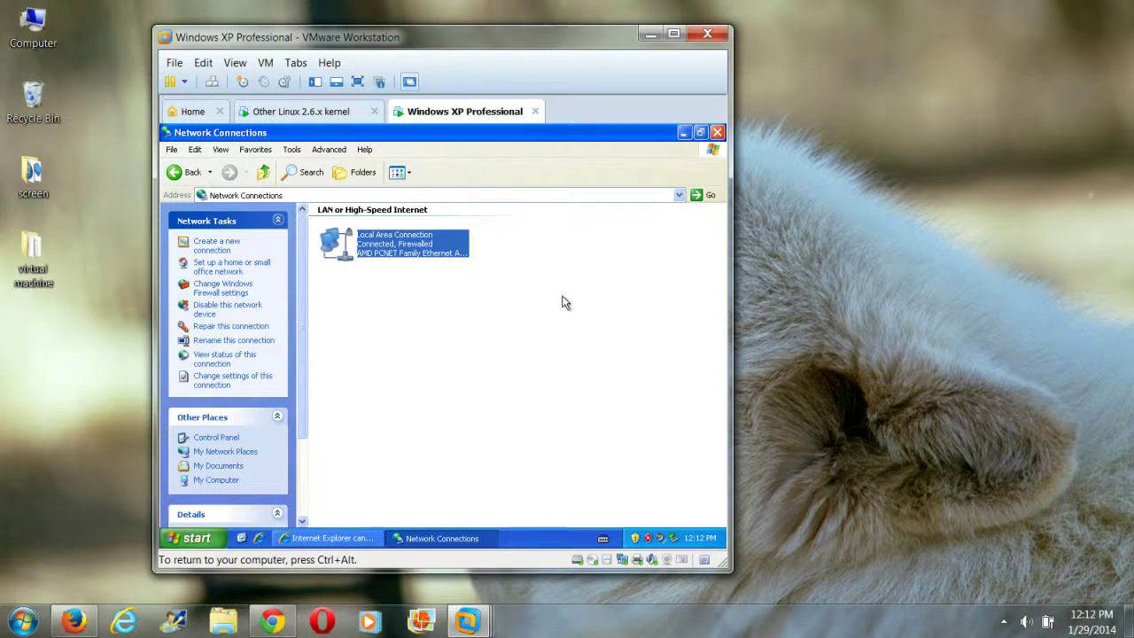
{"action": "double_click", "coordinate": [440, 254]}
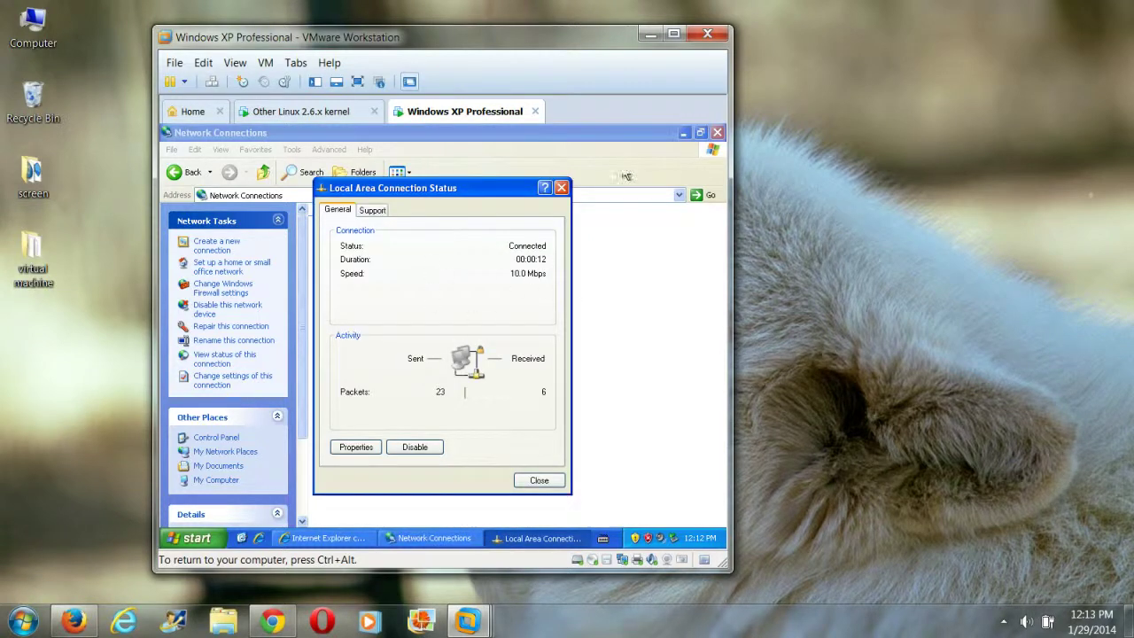
{"action": "left_click", "coordinate": [561, 187]}
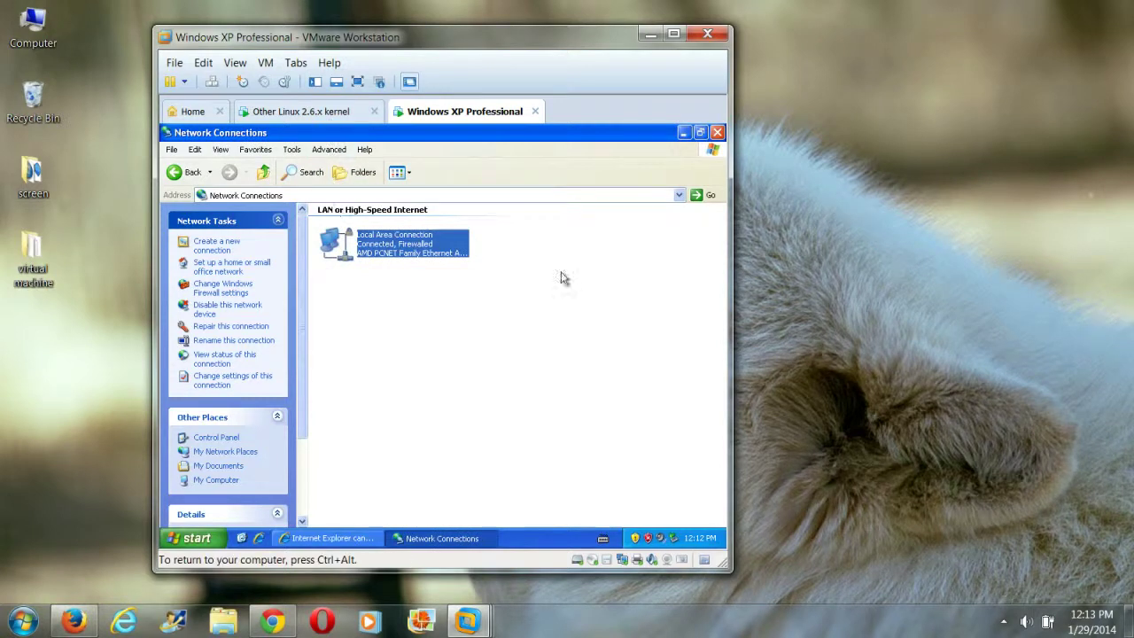
{"action": "left_click", "coordinate": [335, 535]}
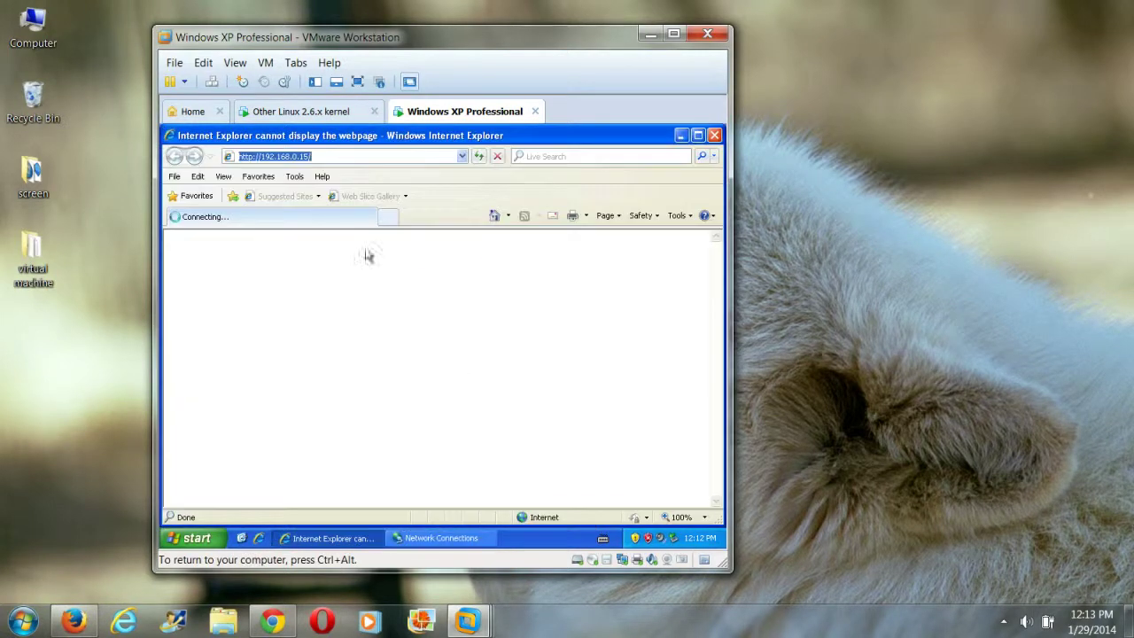
{"action": "left_click", "coordinate": [347, 153]}
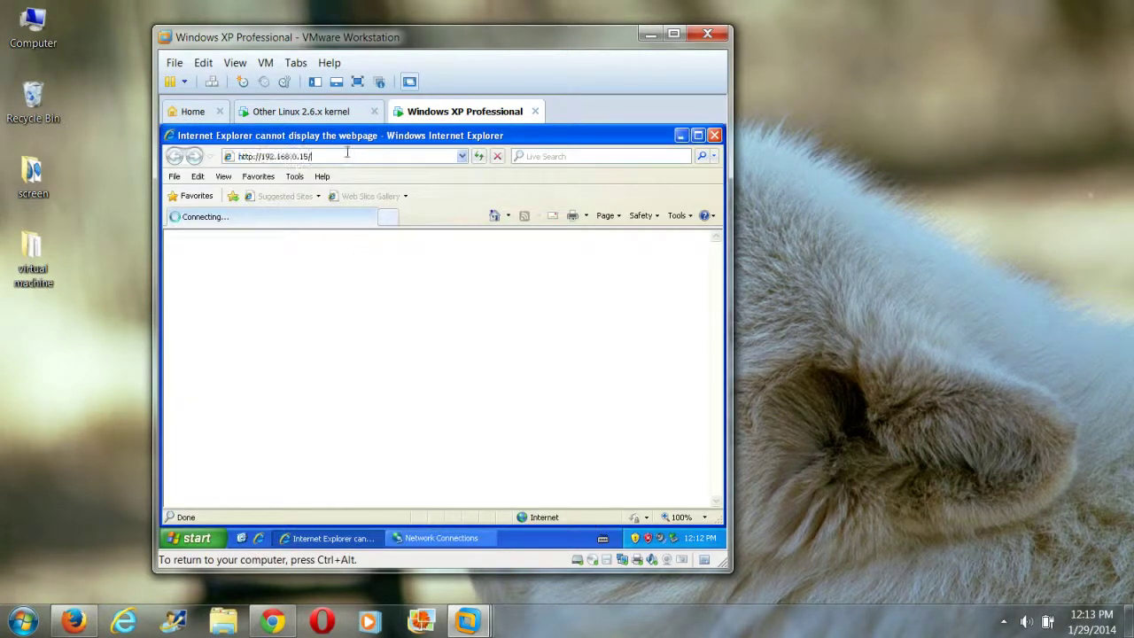
{"action": "left_click_drag", "start_coordinate": [347, 152], "coordinate": [163, 148]}
{"action": "key", "text": "Return"}
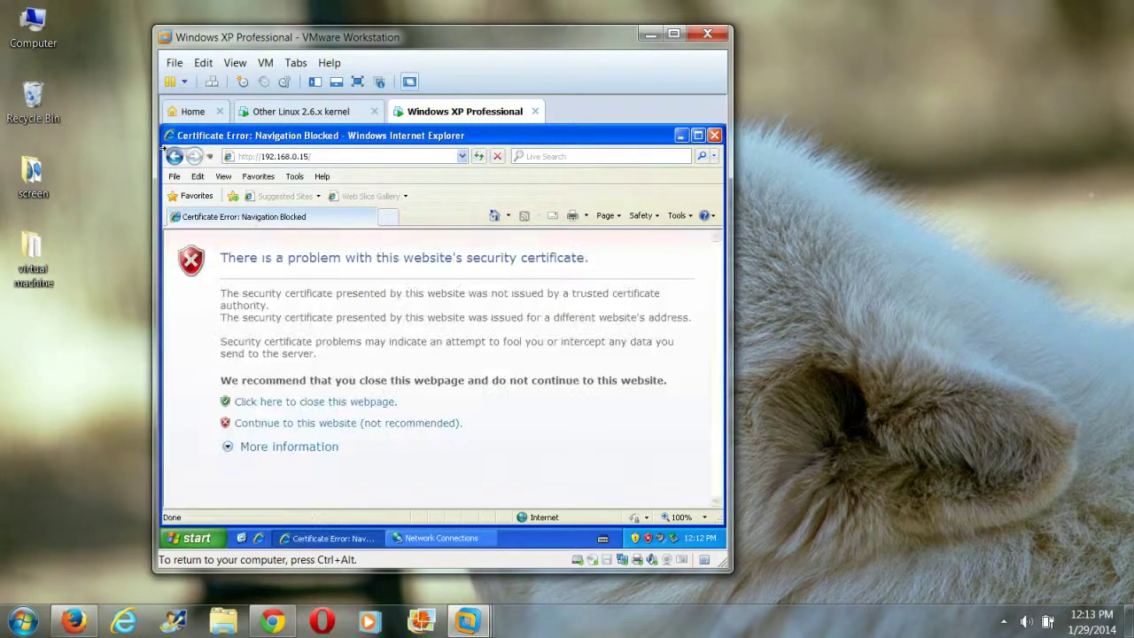
{"action": "left_click", "coordinate": [335, 425]}
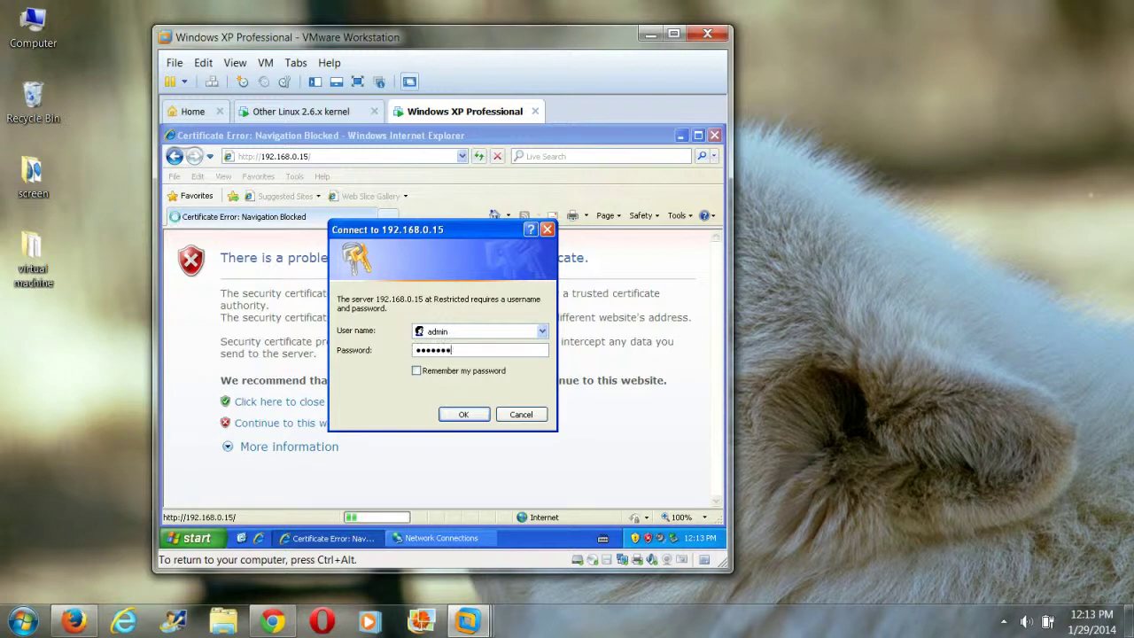
{"action": "left_click", "coordinate": [466, 415]}
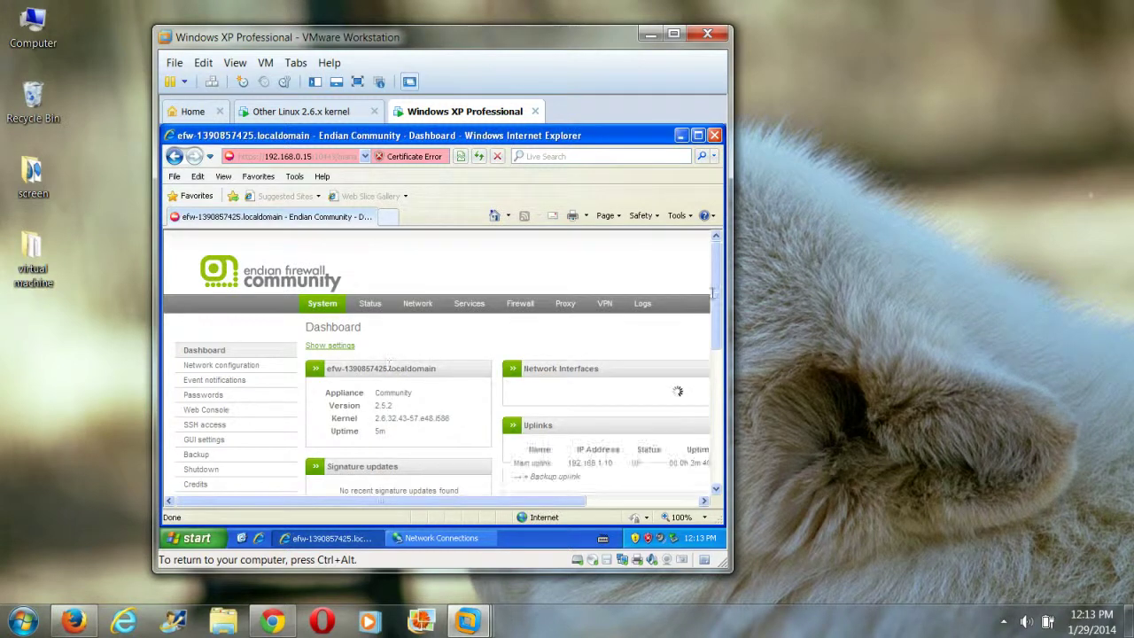
- Widen the virtual machine window and look over the whole Endian Firewall dashboard, including services and uplinks
{"action": "left_click_drag", "start_coordinate": [727, 298], "coordinate": [866, 320]}
{"action": "left_click", "coordinate": [696, 328]}
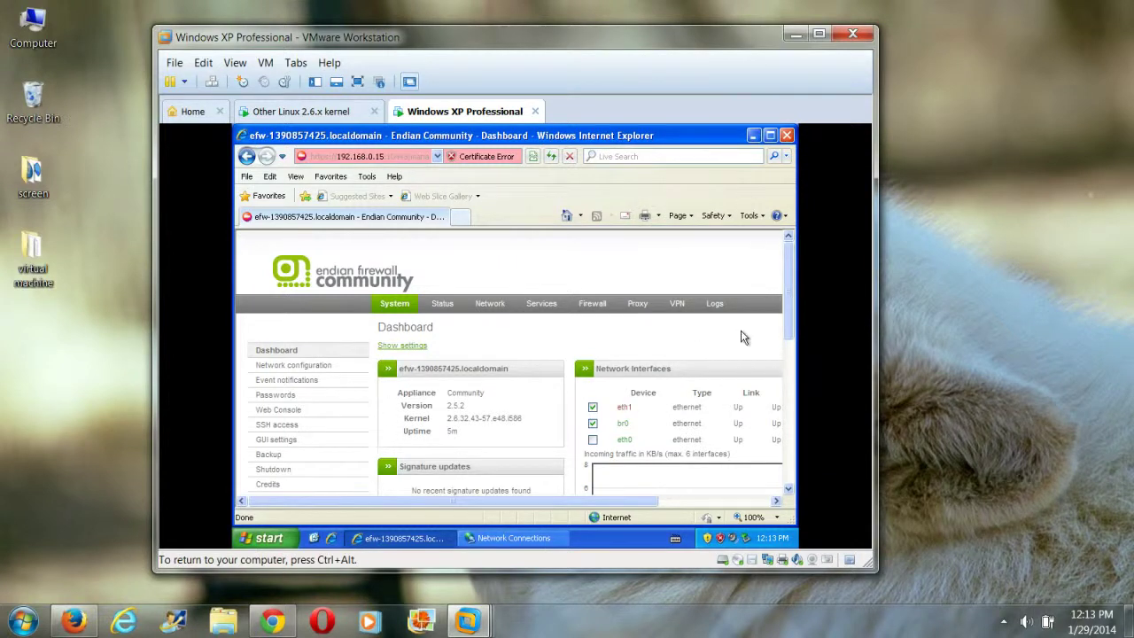
{"action": "left_click_drag", "start_coordinate": [788, 257], "coordinate": [773, 415]}
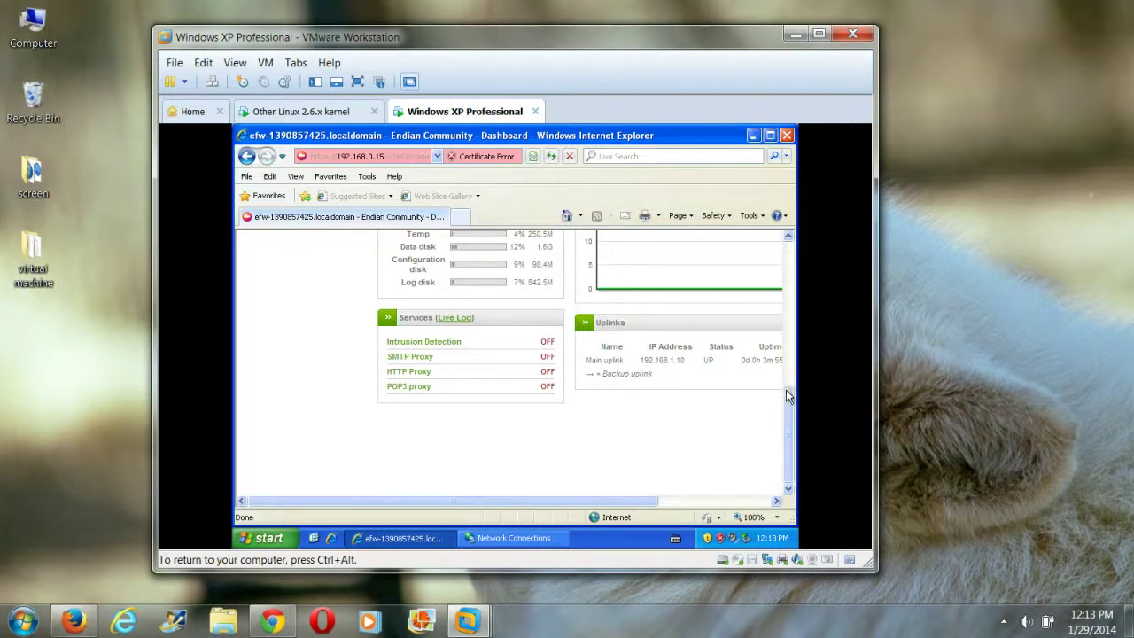
{"action": "left_click_drag", "start_coordinate": [789, 396], "coordinate": [791, 237]}
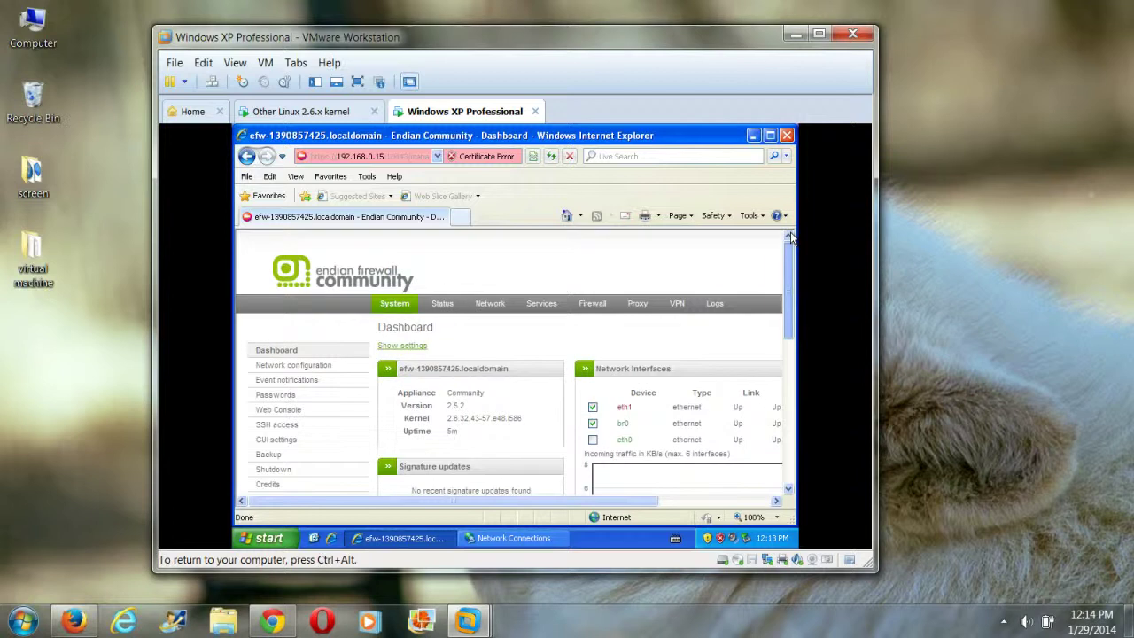
- Examine the DHCP server configuration and expand the settings of the green interface
{"action": "left_click", "coordinate": [542, 305]}
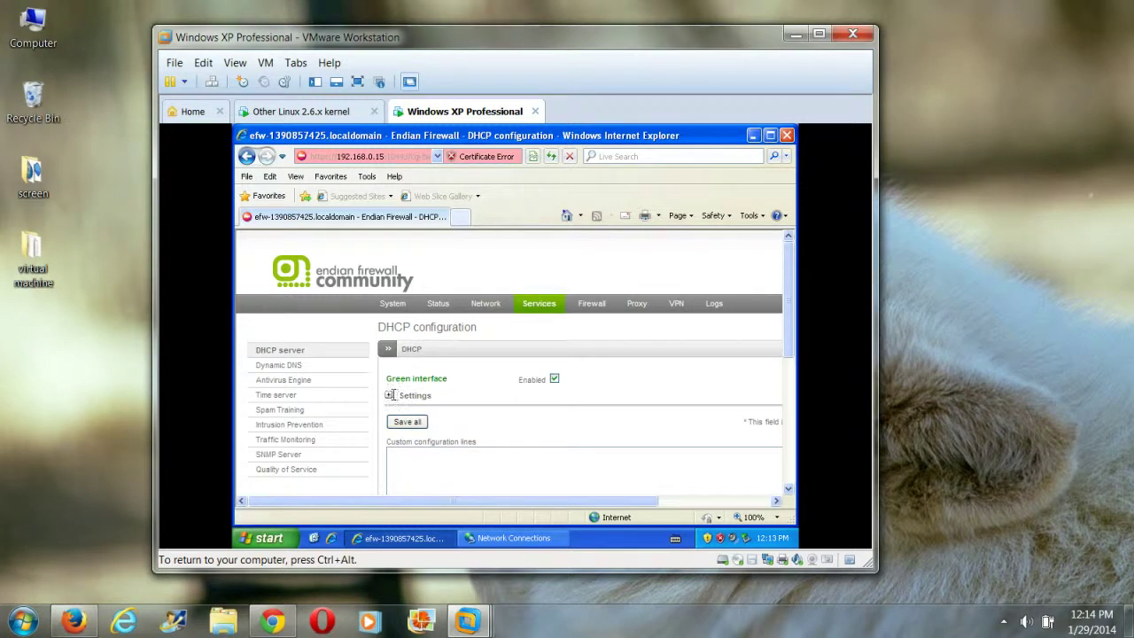
{"action": "left_click", "coordinate": [391, 396]}
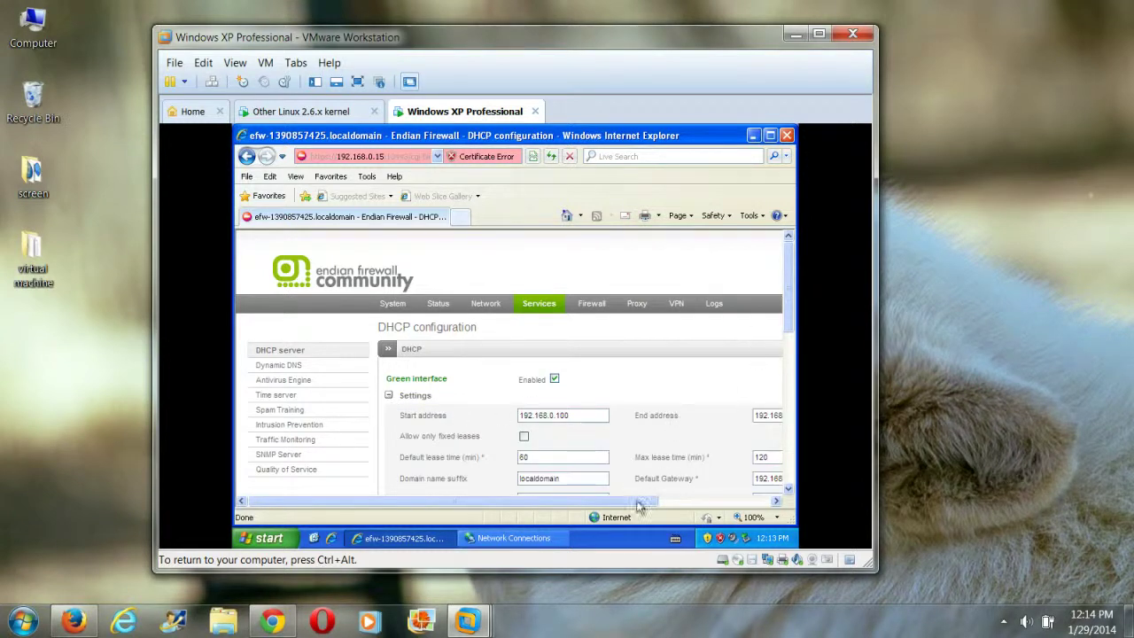
{"action": "mouse_move", "coordinate": [638, 505]}
{"action": "left_mouse_down"}
{"action": "mouse_move", "coordinate": [700, 499]}
{"action": "mouse_move", "coordinate": [643, 499]}
{"action": "left_mouse_up"}
- Enable the bridged OpenVPN server on GREEN with dynamic IP pool 192.168.0.200 to 192.168.0.225, and save and restart it
{"action": "left_click", "coordinate": [666, 314]}
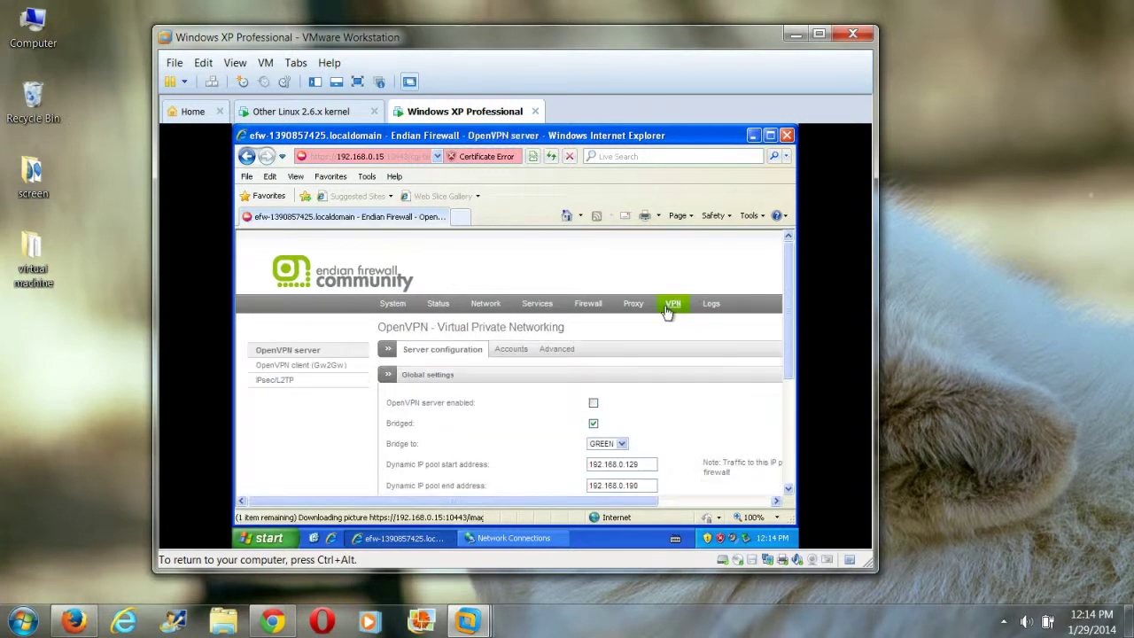
{"action": "left_click_drag", "start_coordinate": [793, 275], "coordinate": [789, 316]}
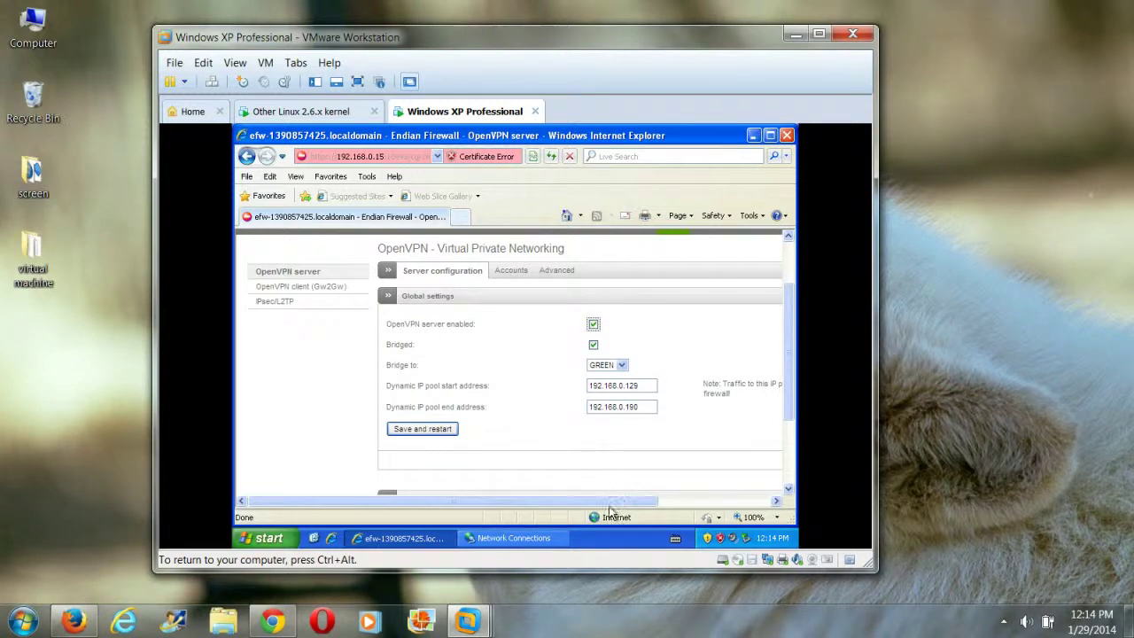
{"action": "left_click_drag", "start_coordinate": [609, 506], "coordinate": [642, 498]}
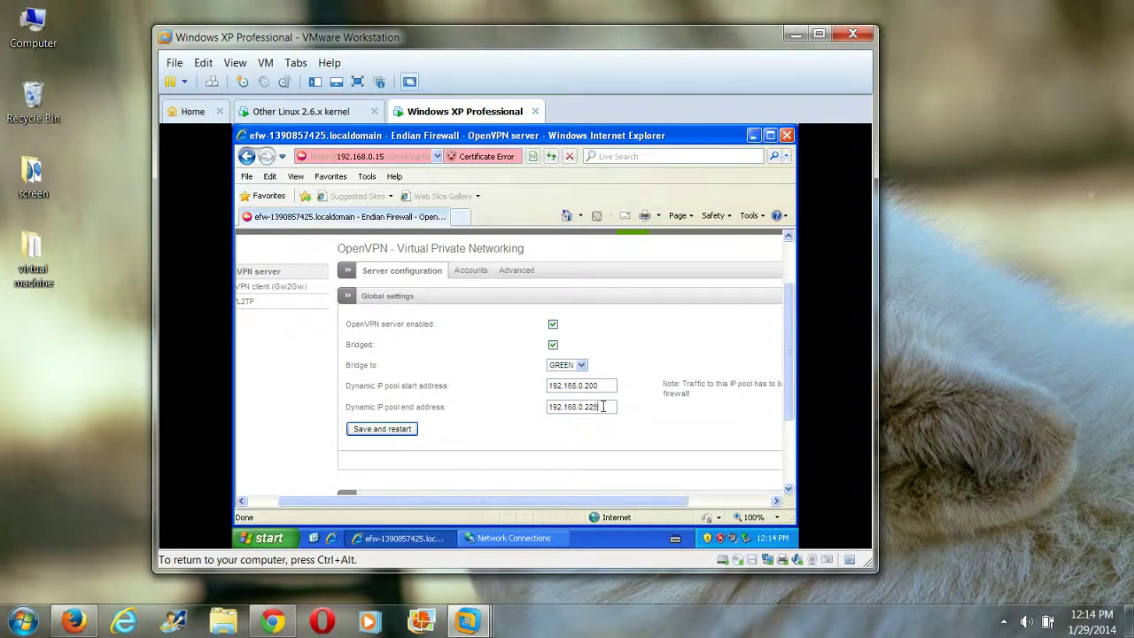
{"action": "left_click", "coordinate": [386, 432]}
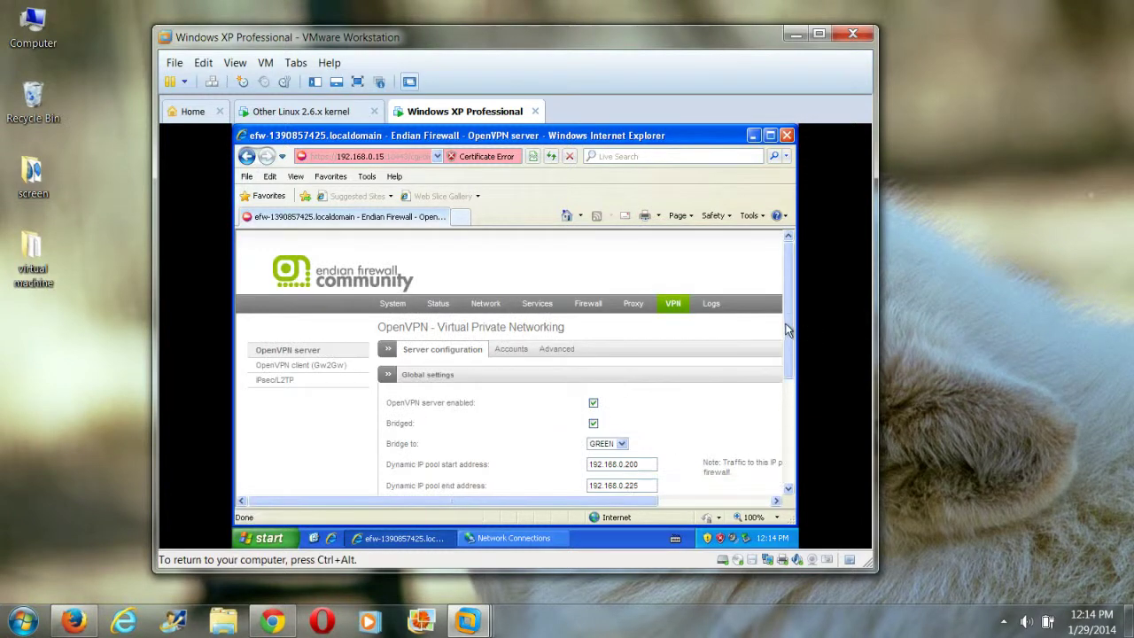
{"action": "left_click_drag", "start_coordinate": [785, 327], "coordinate": [779, 459]}
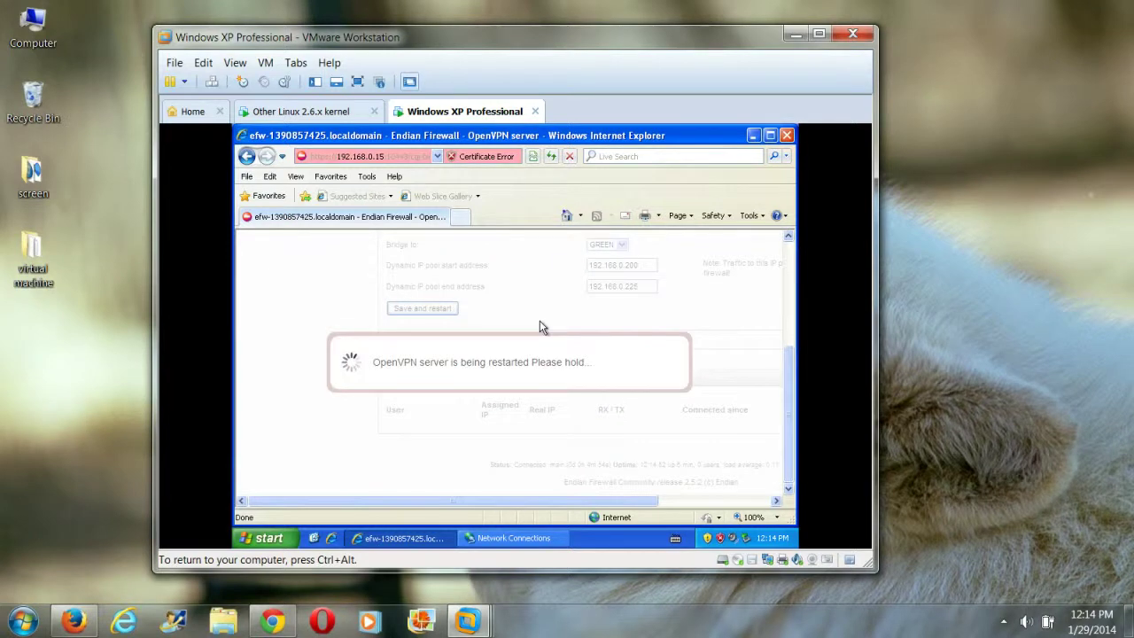
{"action": "scroll", "coordinate": [542, 327], "scroll_direction": "up", "scroll_amount": 2}
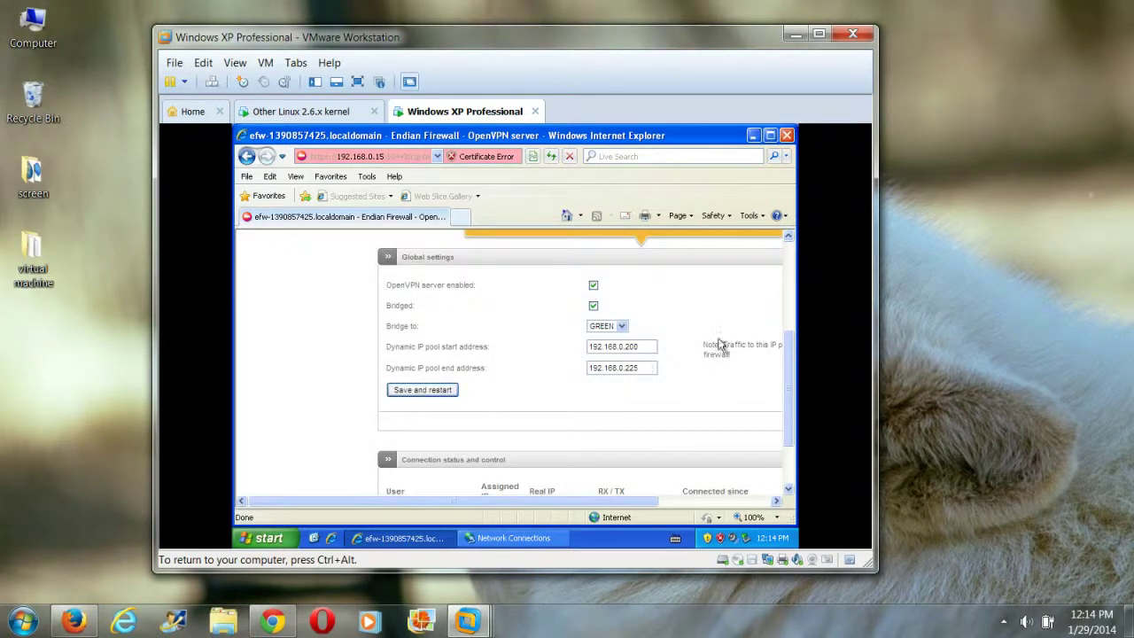
{"action": "left_click_drag", "start_coordinate": [787, 378], "coordinate": [768, 319]}
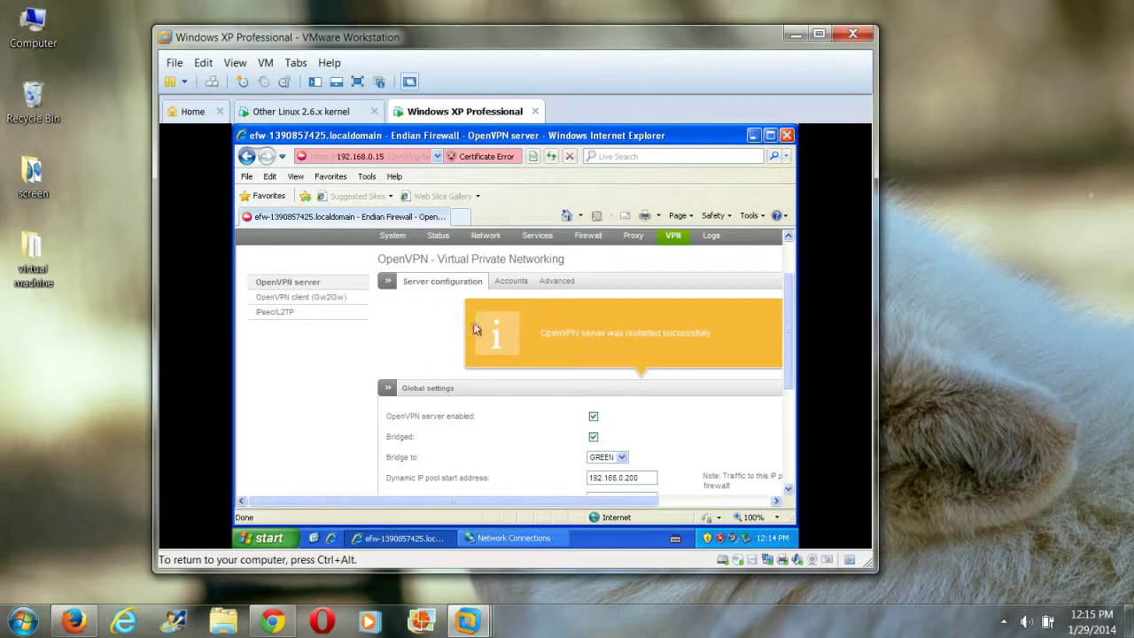
- Open the OpenVPN client (Gw2Gw) section and try to add a VPN tunnel with its fields left blank
{"action": "left_click", "coordinate": [322, 299]}
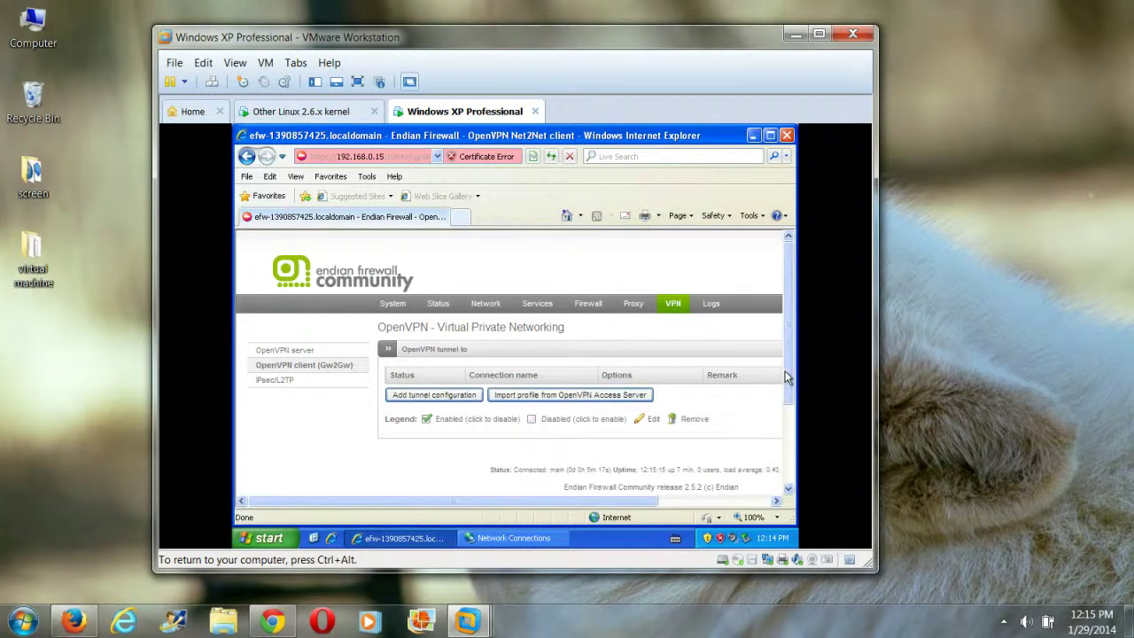
{"action": "left_click_drag", "start_coordinate": [790, 376], "coordinate": [791, 405]}
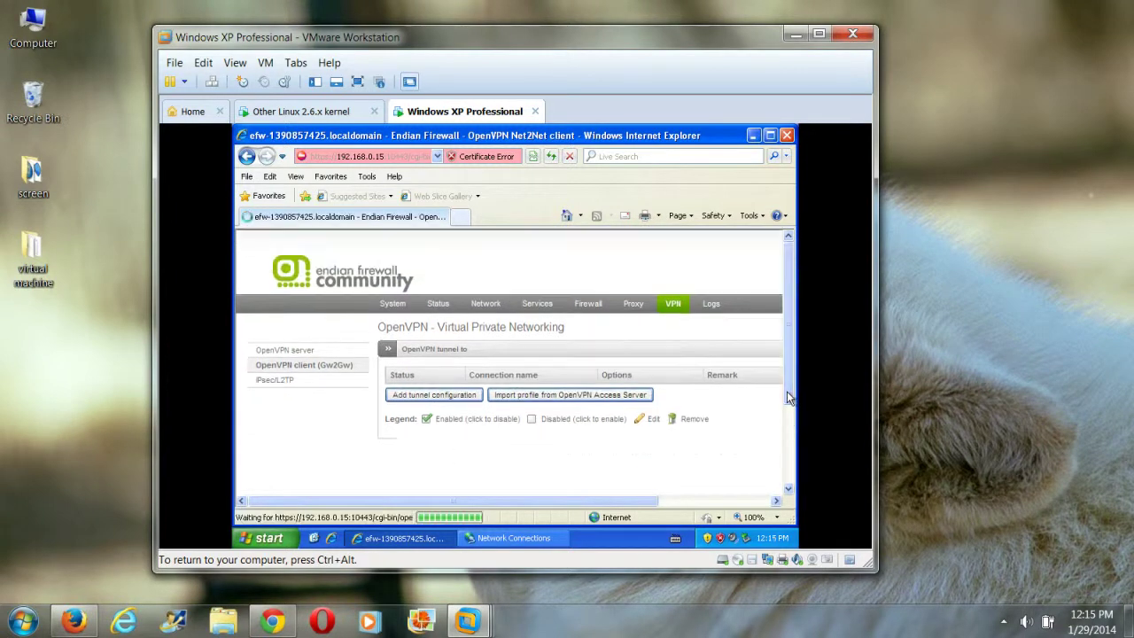
{"action": "left_click_drag", "start_coordinate": [789, 397], "coordinate": [785, 408]}
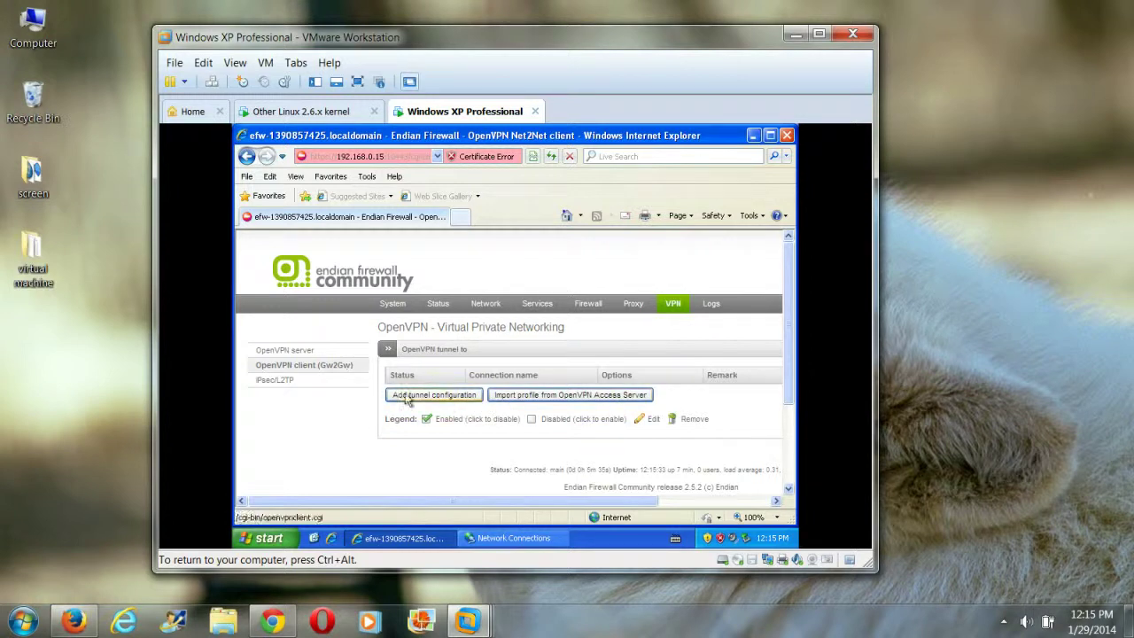
{"action": "left_click", "coordinate": [445, 400]}
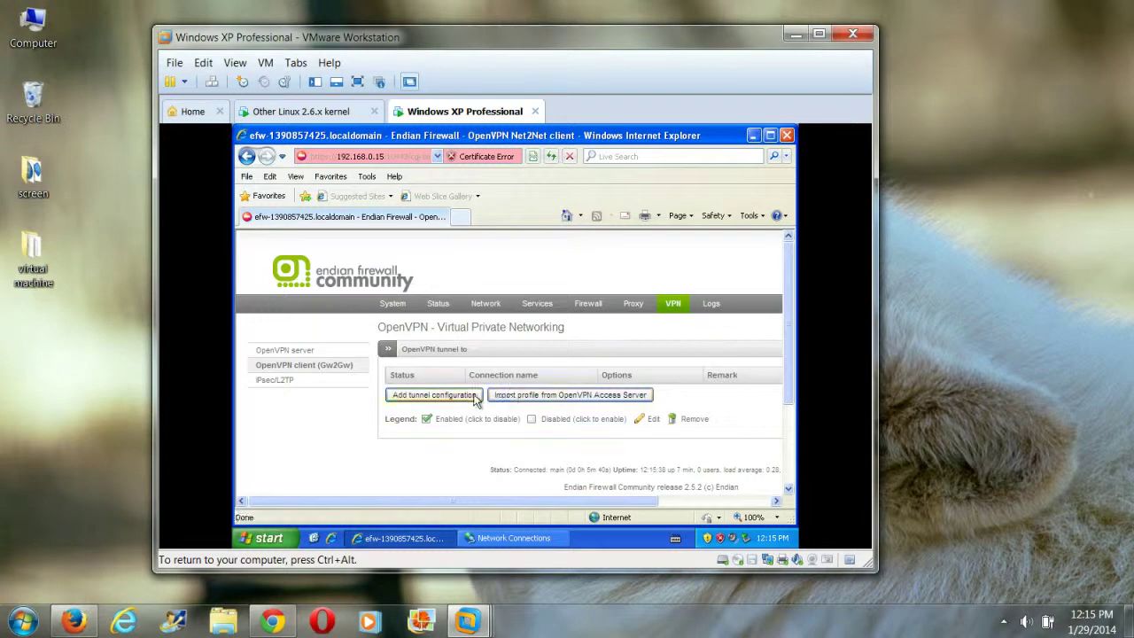
{"action": "left_click", "coordinate": [476, 399]}
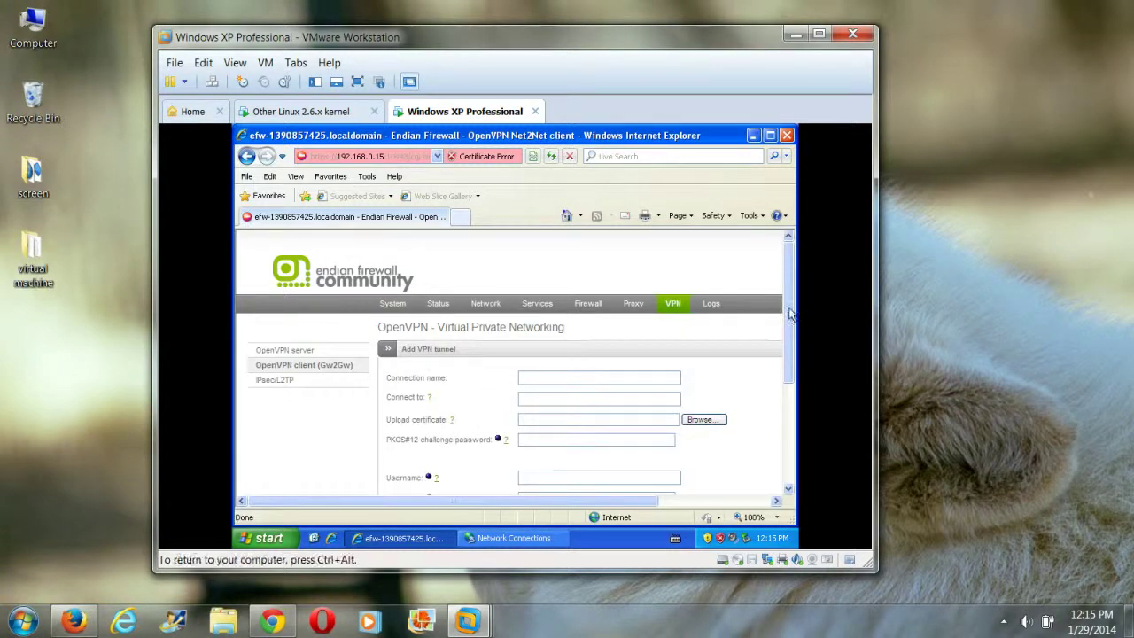
{"action": "left_click_drag", "start_coordinate": [788, 315], "coordinate": [785, 371]}
{"action": "left_click", "coordinate": [403, 490]}
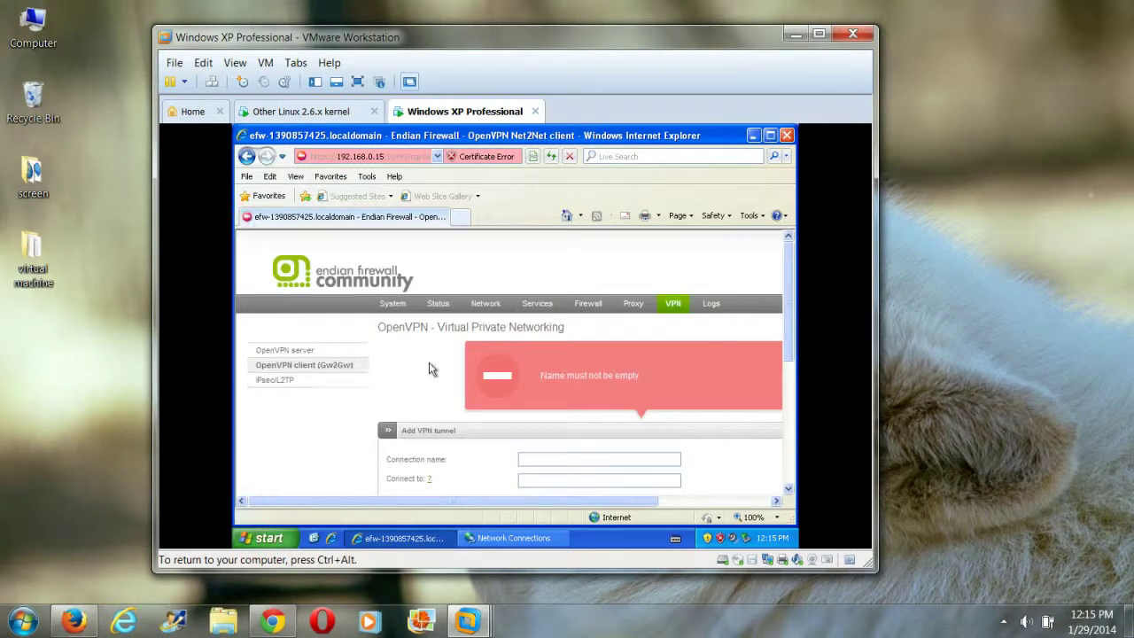
- Look through the IPsec/L2TP global settings and the OpenVPN server's account configuration
{"action": "left_click", "coordinate": [322, 380]}
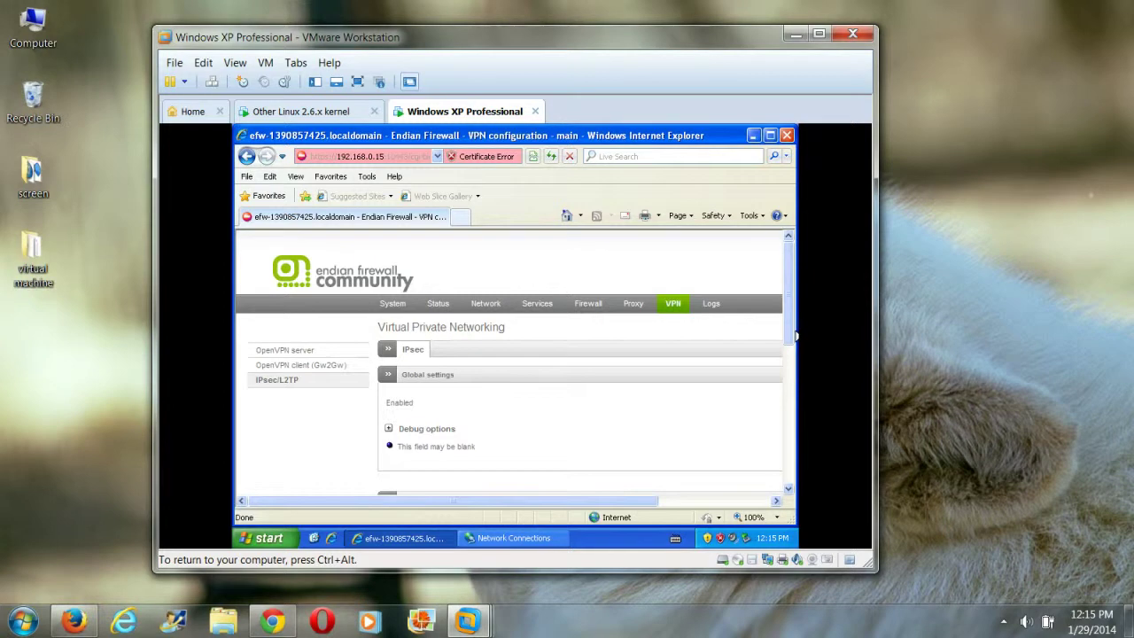
{"action": "mouse_move", "coordinate": [792, 362]}
{"action": "left_mouse_down"}
{"action": "mouse_move", "coordinate": [785, 470]}
{"action": "mouse_move", "coordinate": [781, 342]}
{"action": "left_mouse_up"}
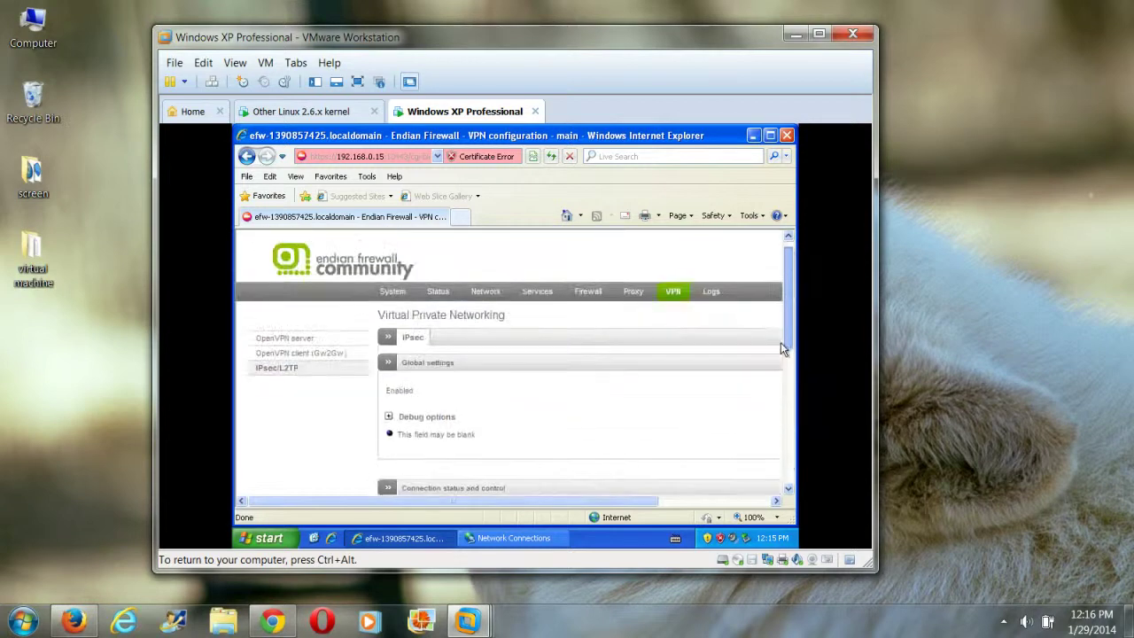
{"action": "left_click", "coordinate": [314, 345]}
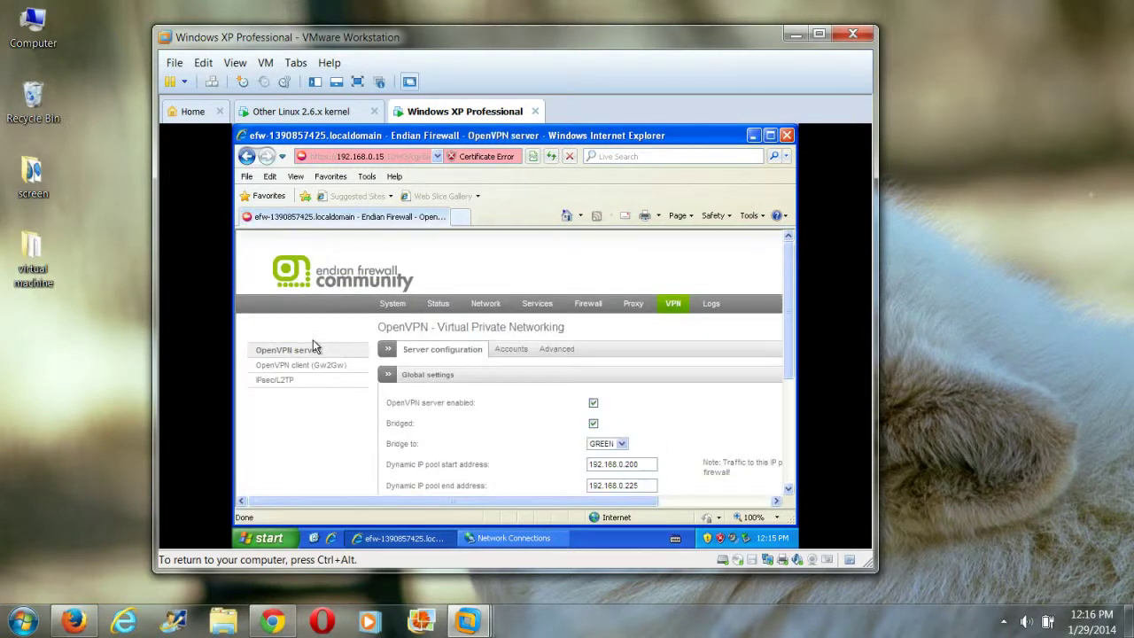
{"action": "left_click", "coordinate": [525, 351]}
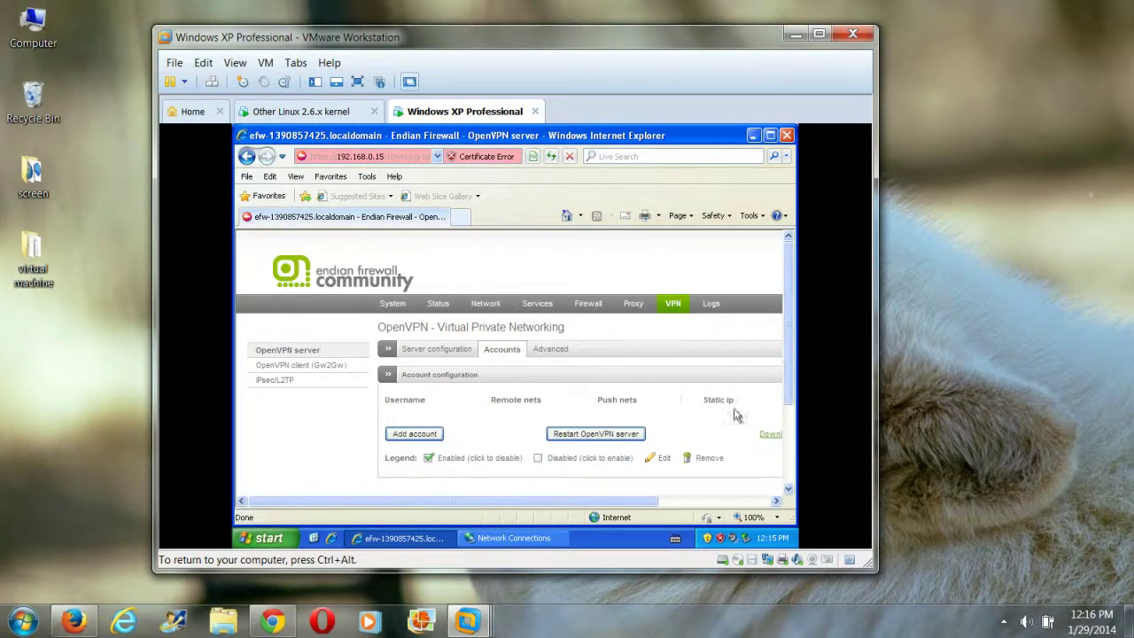
- Save the OpenVPN server's advanced settings with port 1194 and UDP, and review its push, authentication and certificate options
{"action": "left_click", "coordinate": [551, 350]}
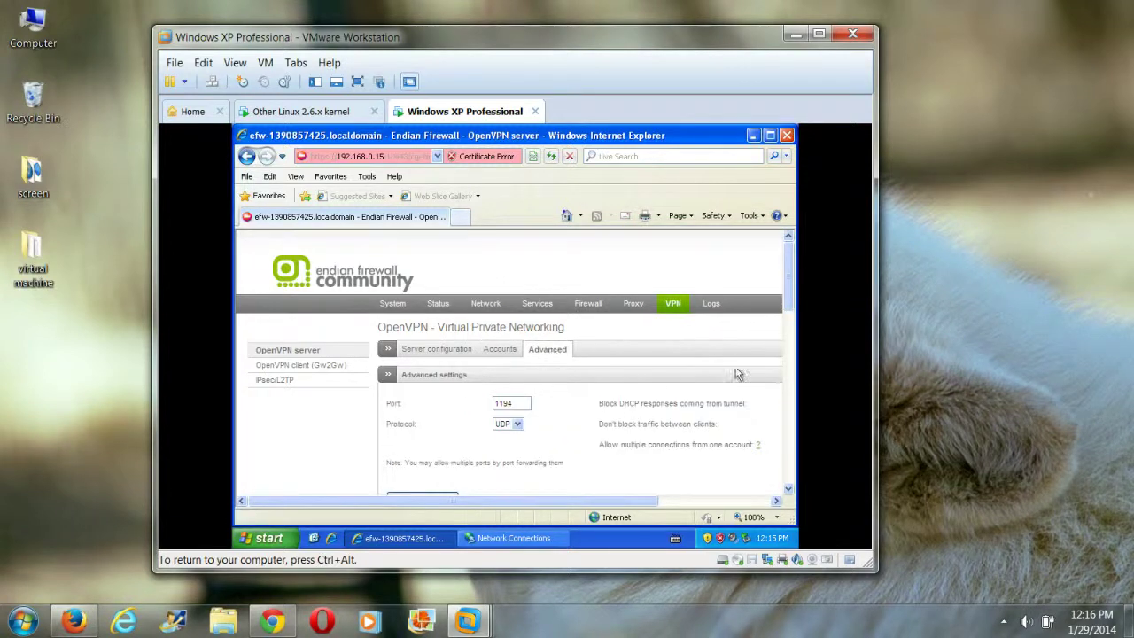
{"action": "scroll", "coordinate": [792, 309], "scroll_direction": "down", "scroll_amount": 2}
{"action": "left_click_drag", "start_coordinate": [791, 308], "coordinate": [784, 335]}
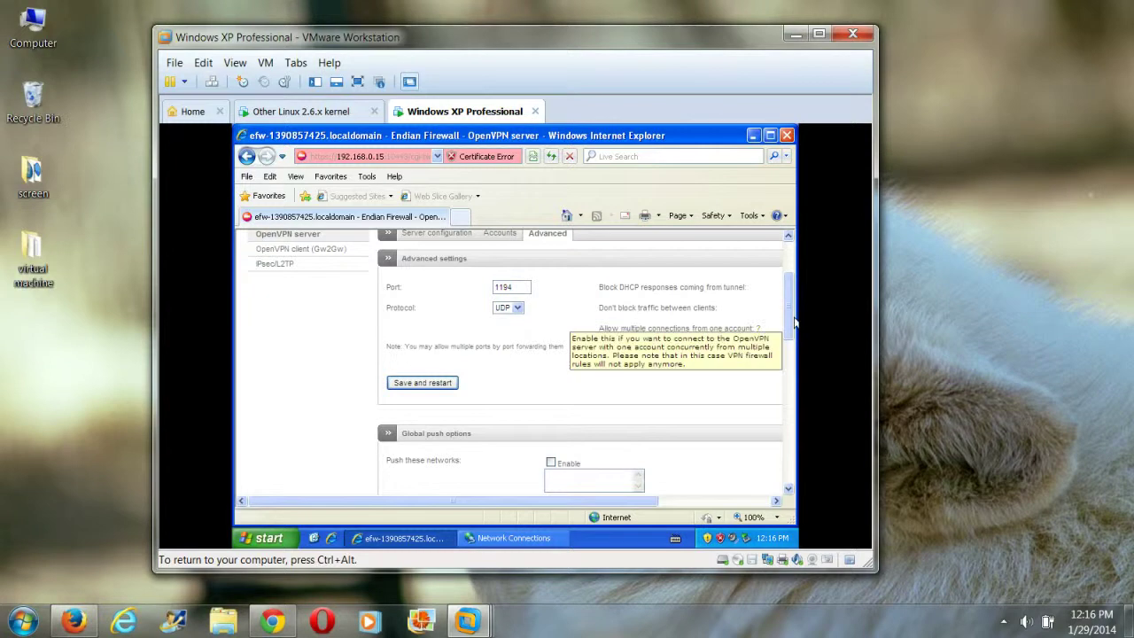
{"action": "left_click", "coordinate": [452, 382]}
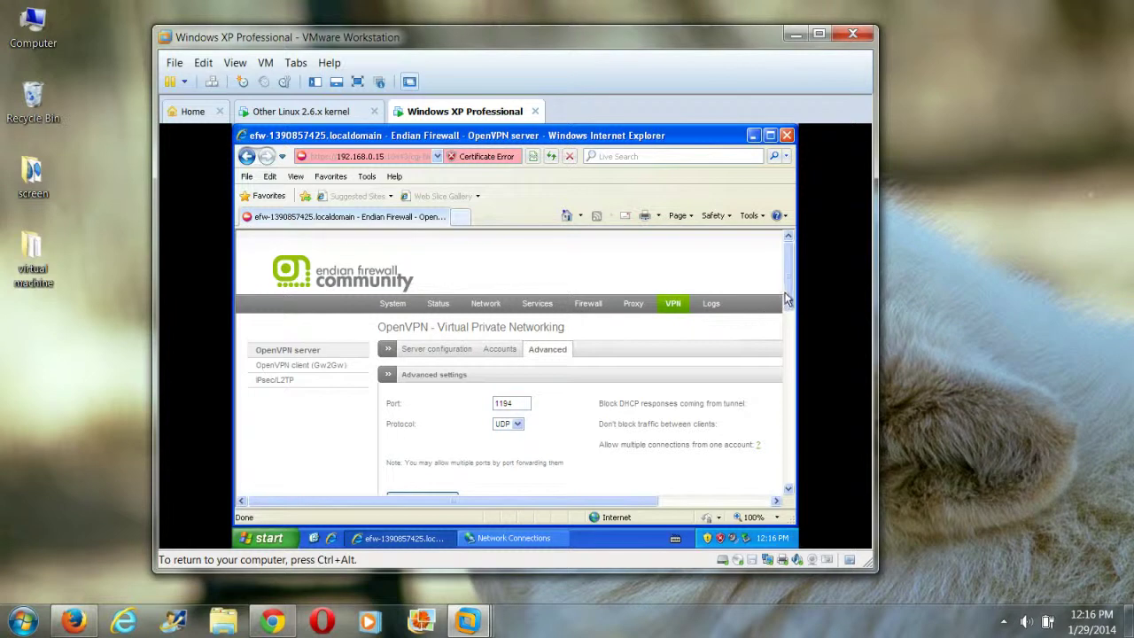
{"action": "left_click_drag", "start_coordinate": [788, 295], "coordinate": [783, 375]}
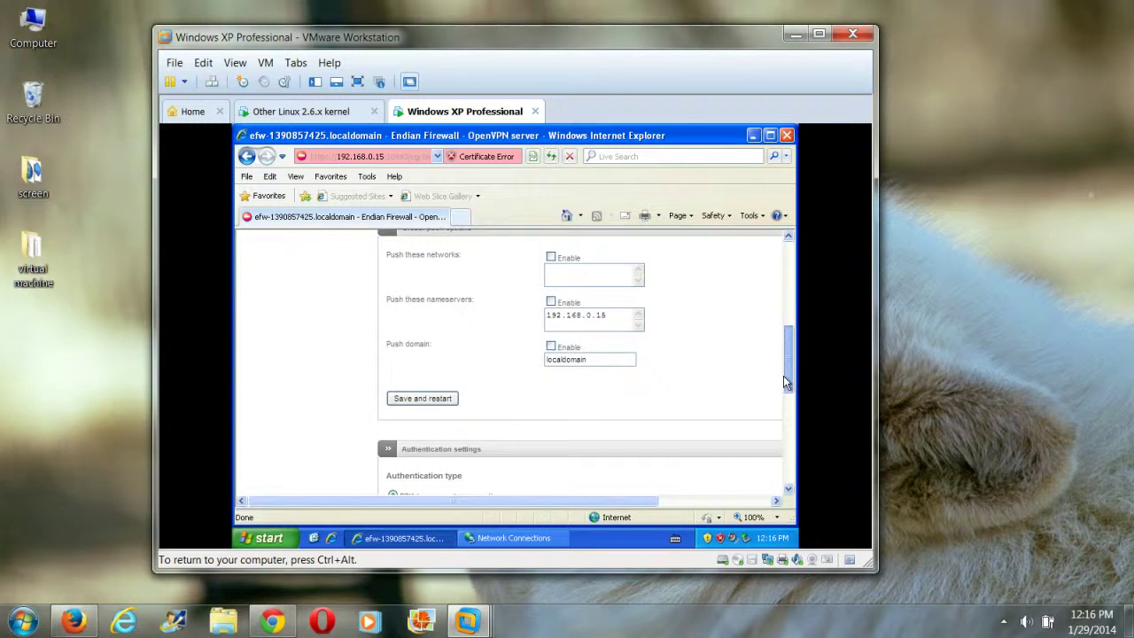
{"action": "left_click_drag", "start_coordinate": [784, 376], "coordinate": [767, 459]}
{"action": "scroll", "coordinate": [769, 462], "scroll_direction": "down", "scroll_amount": 2}
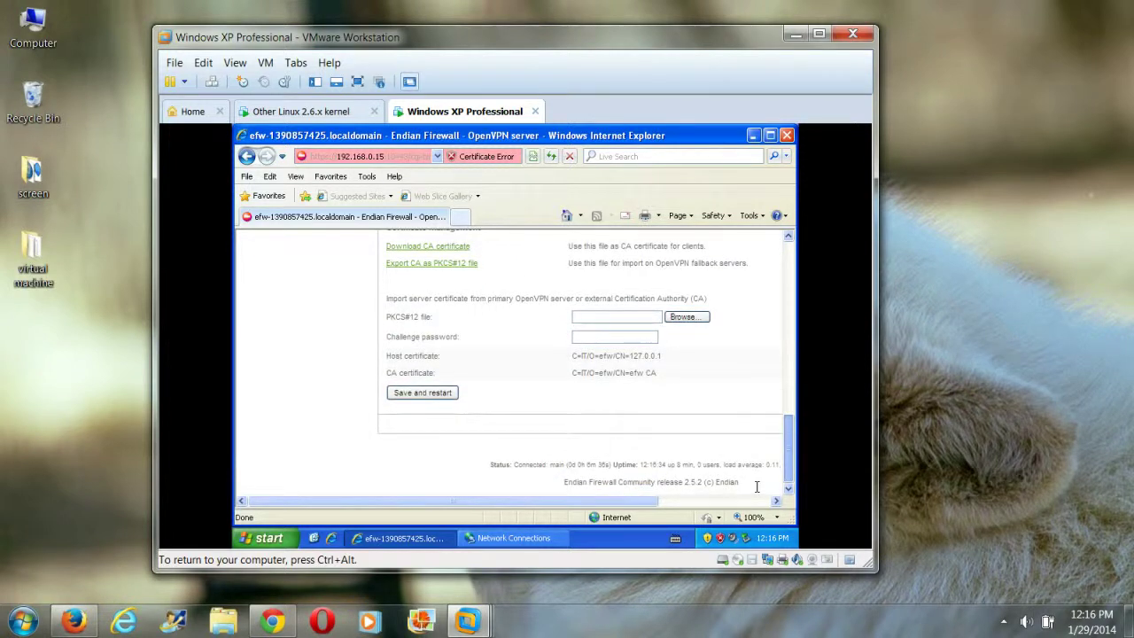
{"action": "scroll", "coordinate": [760, 399], "scroll_direction": "up", "scroll_amount": 10}
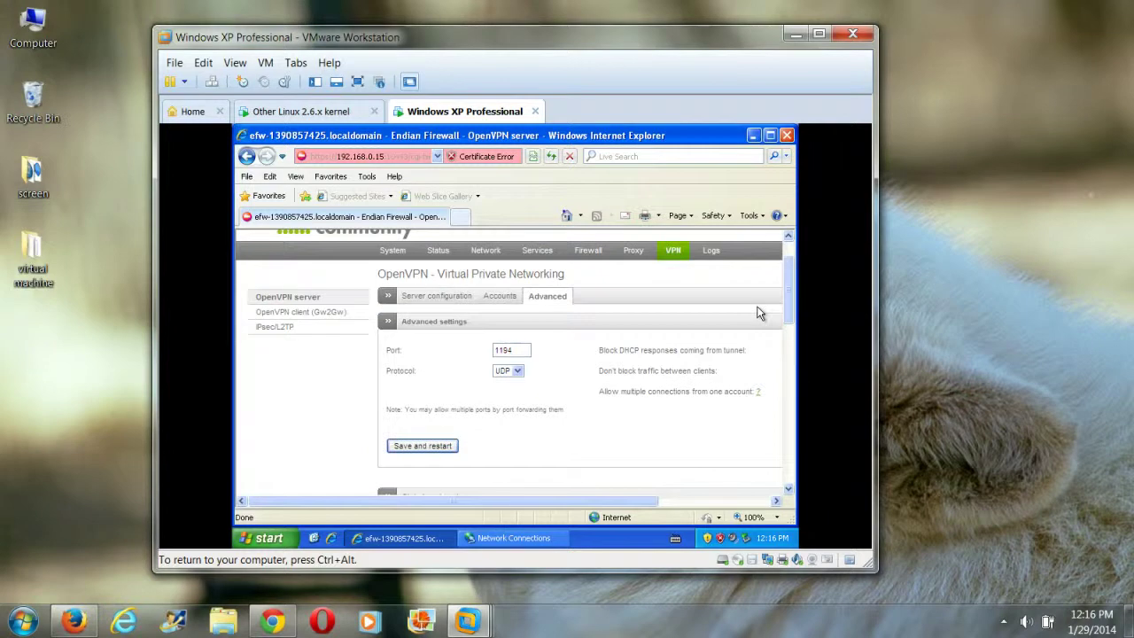
- View the IPsec/L2TP settings again and return to the OpenVPN client (Gw2Gw) tunnel list
{"action": "left_click", "coordinate": [329, 326]}
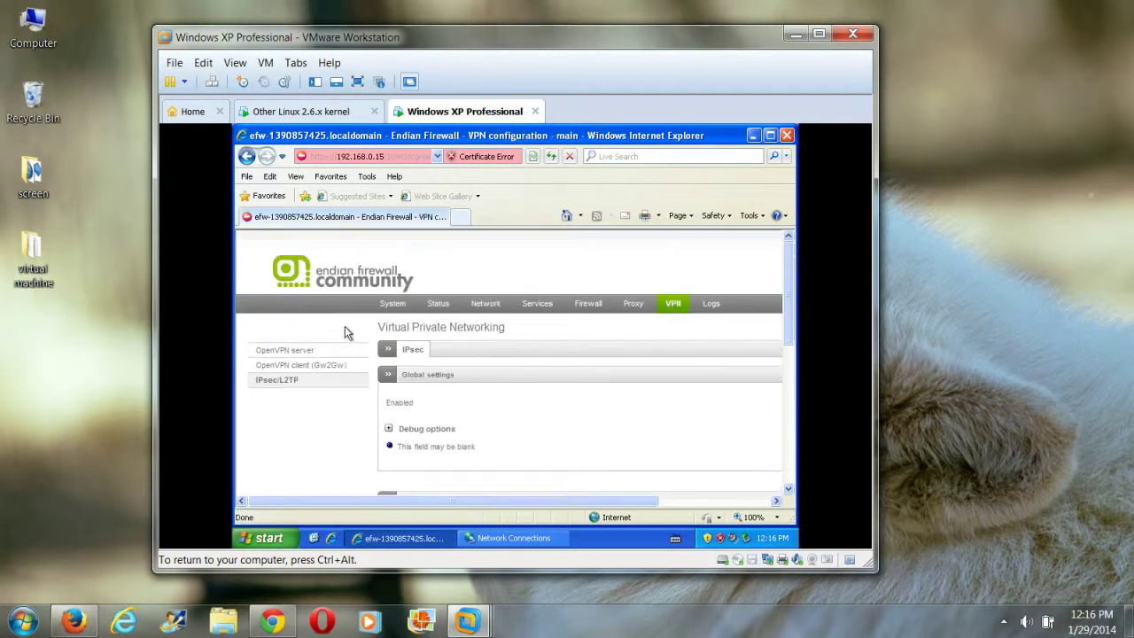
{"action": "left_click", "coordinate": [315, 367]}
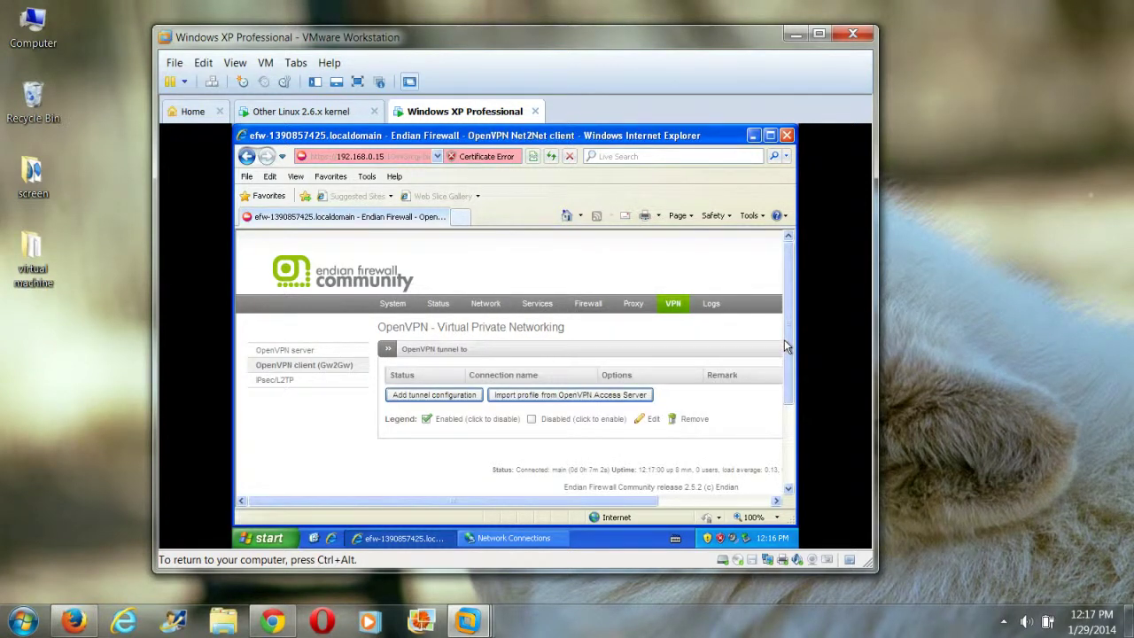
- Open the firewall's Services section and review the DHCP server configuration, including the fixed and dynamic leases
{"action": "left_click_drag", "start_coordinate": [784, 339], "coordinate": [782, 382]}
{"action": "left_click", "coordinate": [536, 310]}
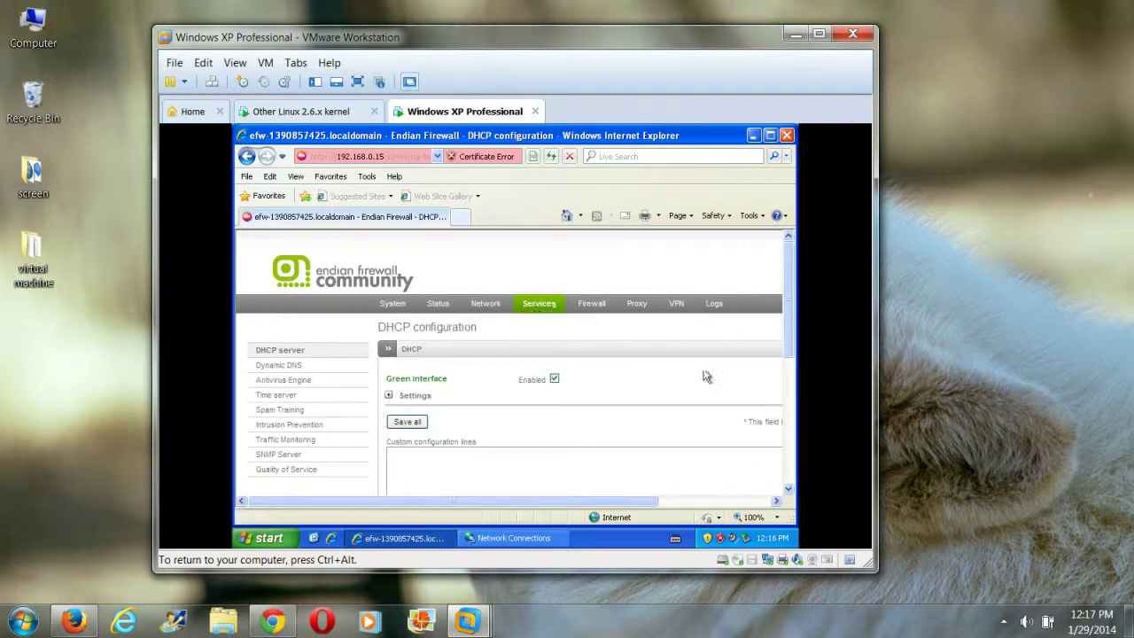
{"action": "scroll", "coordinate": [773, 364], "scroll_direction": "down", "scroll_amount": 4}
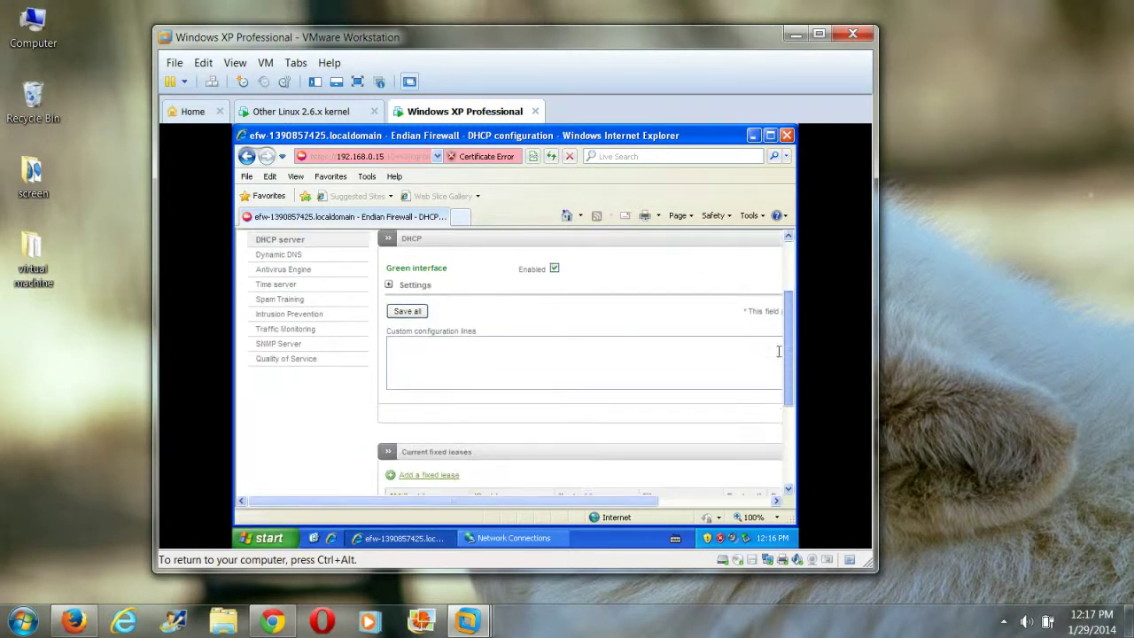
{"action": "scroll", "coordinate": [772, 388], "scroll_direction": "down", "scroll_amount": 2}
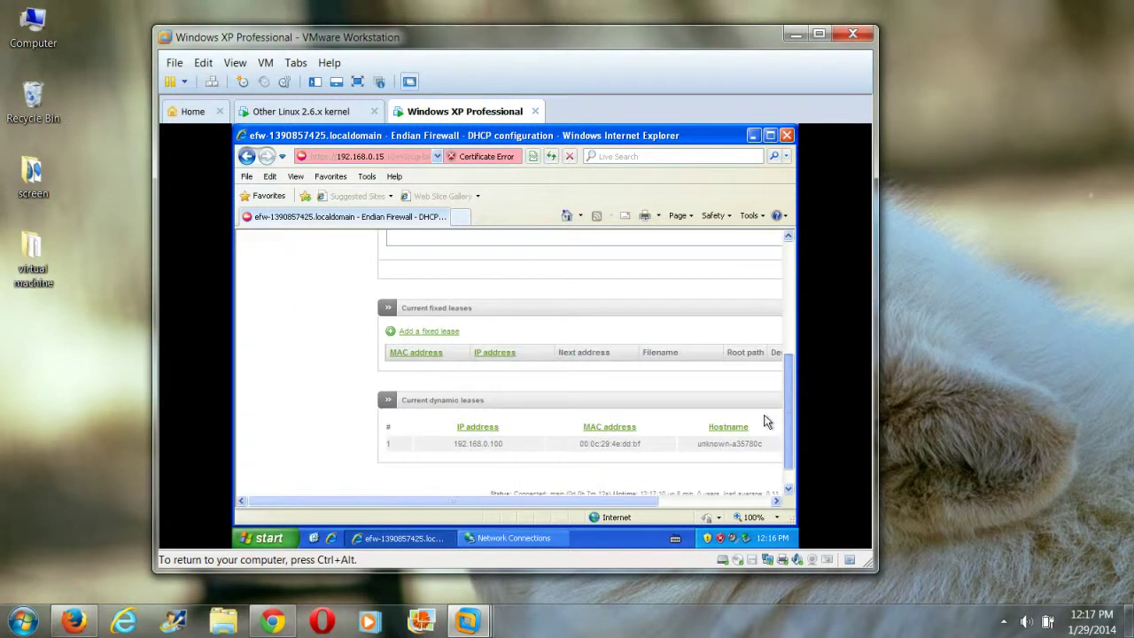
{"action": "scroll", "coordinate": [765, 381], "scroll_direction": "up", "scroll_amount": 6}
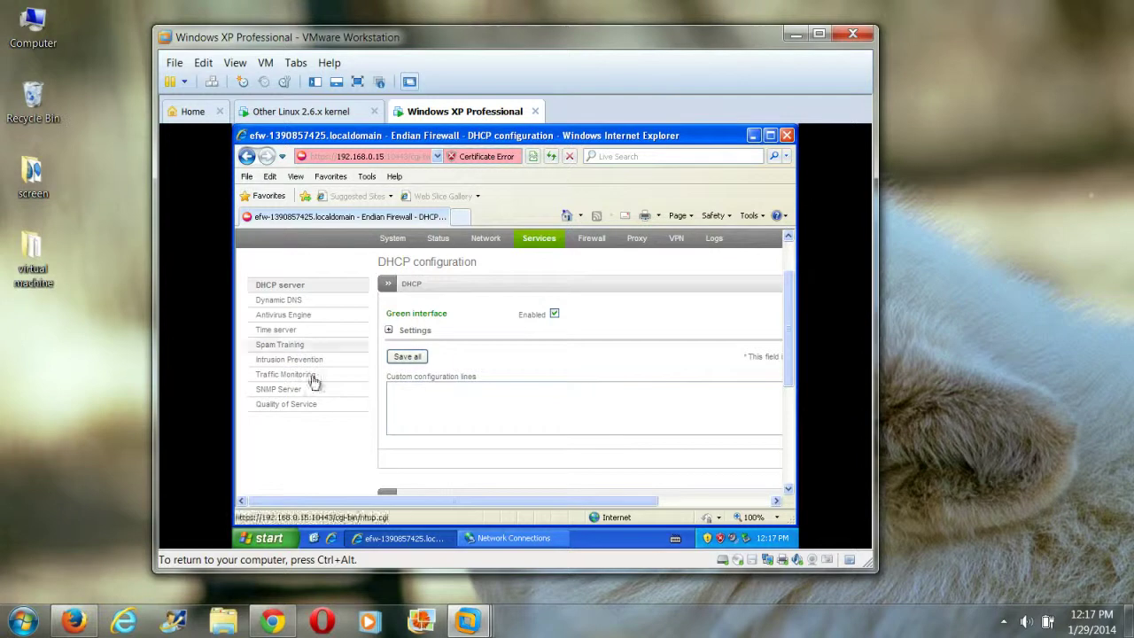
- Switch to Firefox and browse the OpenVPN site from its home page through Community to the Community Downloads installers
{"action": "left_click", "coordinate": [74, 621]}
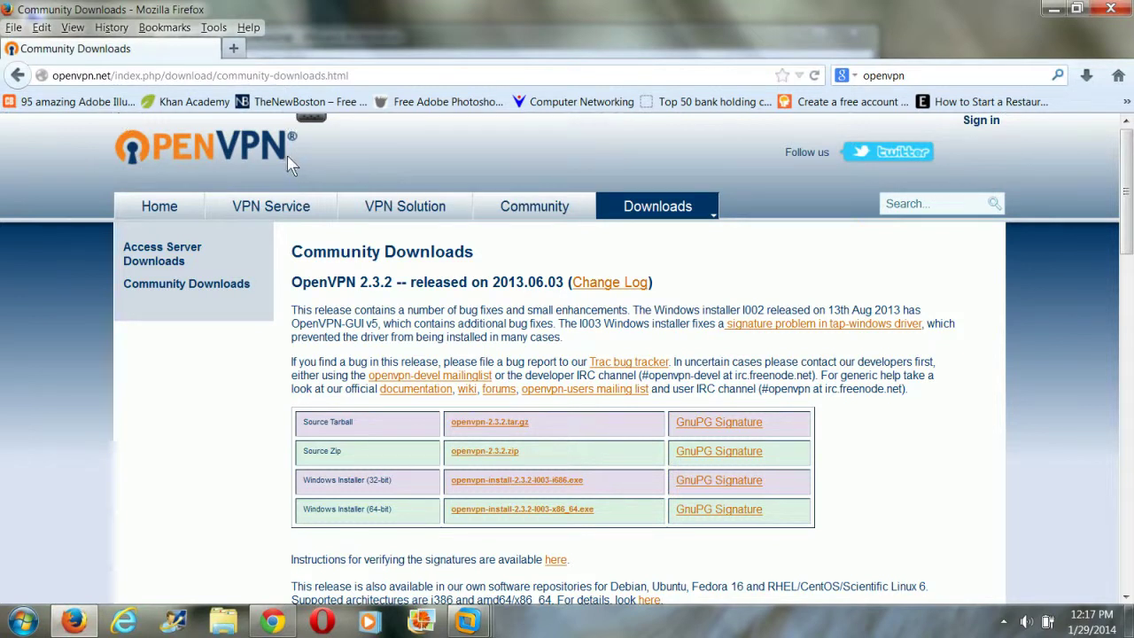
{"action": "left_click", "coordinate": [631, 205]}
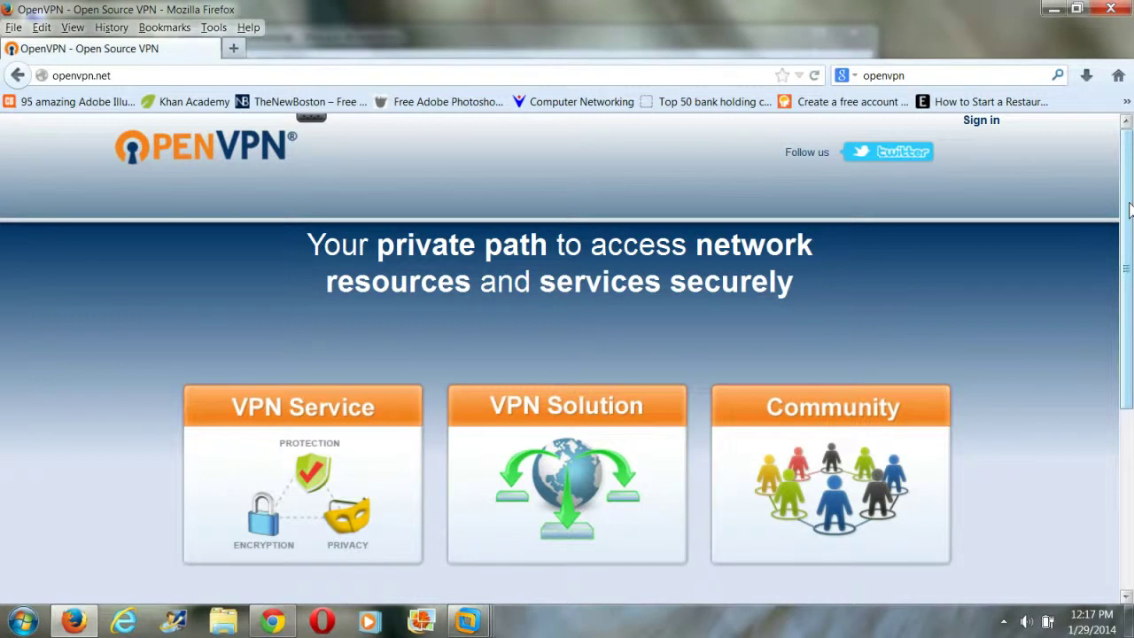
{"action": "scroll", "coordinate": [1130, 210], "scroll_direction": "down", "scroll_amount": 1}
{"action": "left_click", "coordinate": [950, 365]}
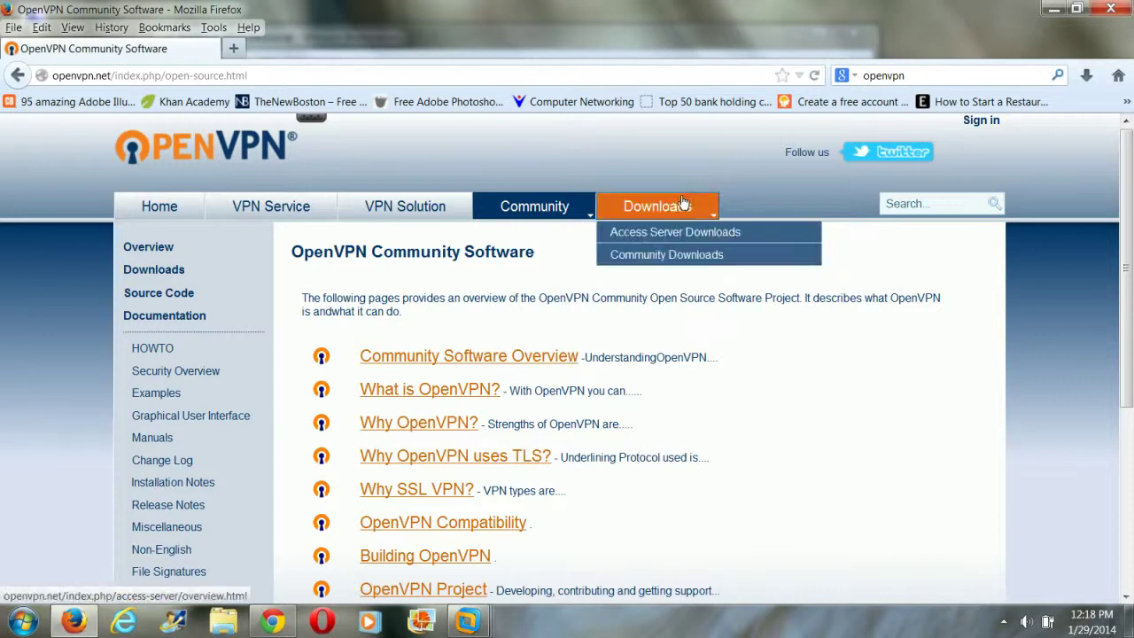
{"action": "mouse_move", "coordinate": [633, 217]}
{"action": "left_click", "coordinate": [647, 255]}
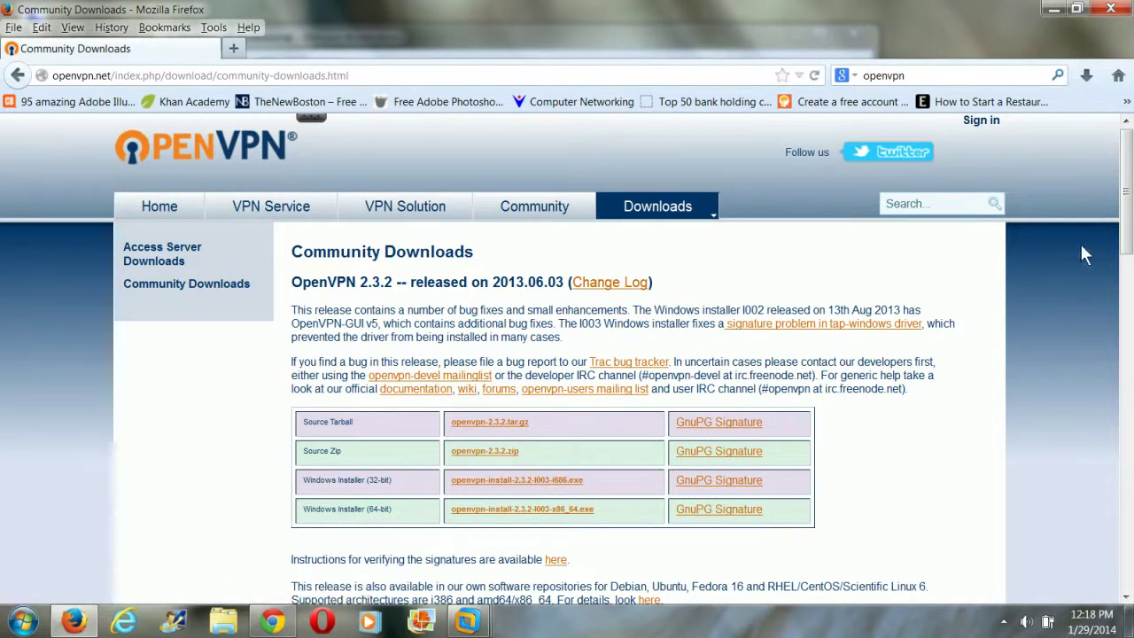
{"action": "left_click_drag", "start_coordinate": [1129, 235], "coordinate": [1131, 275]}
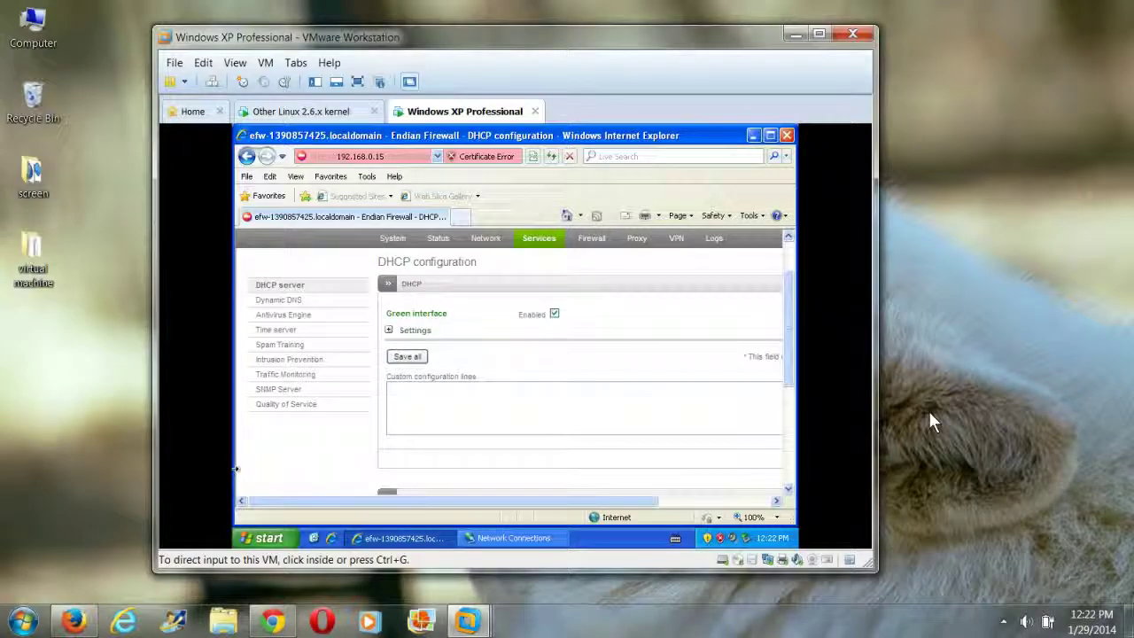
- Return to the Windows XP virtual machine and view the firewall's System access configuration with the rules of system services shown
{"action": "left_click", "coordinate": [571, 356]}
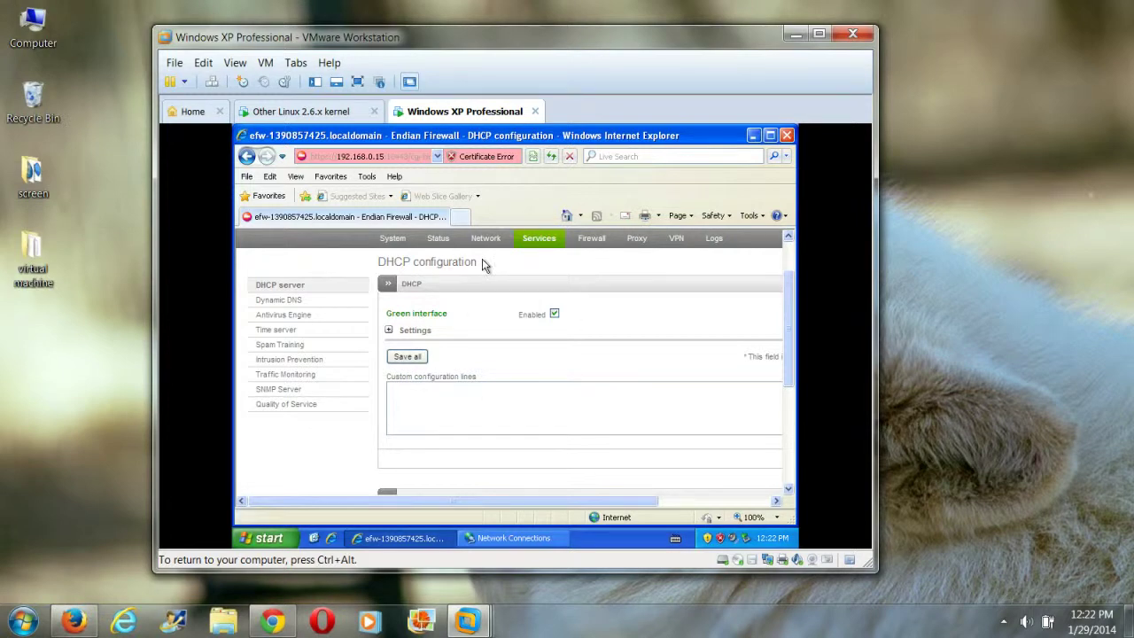
{"action": "left_click", "coordinate": [588, 240]}
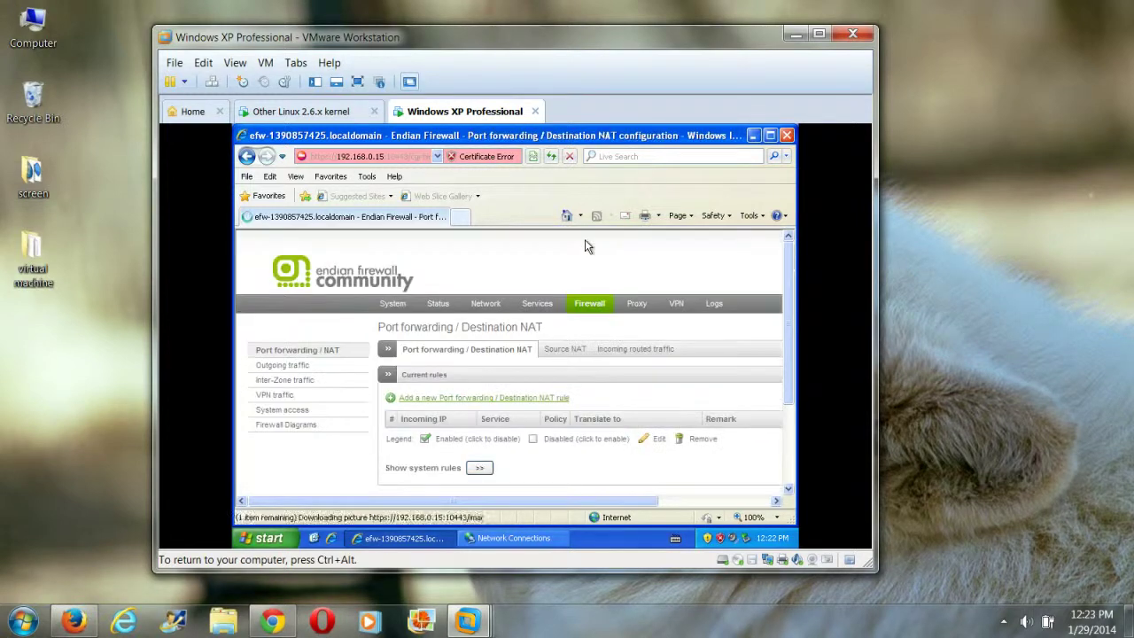
{"action": "left_click", "coordinate": [295, 412]}
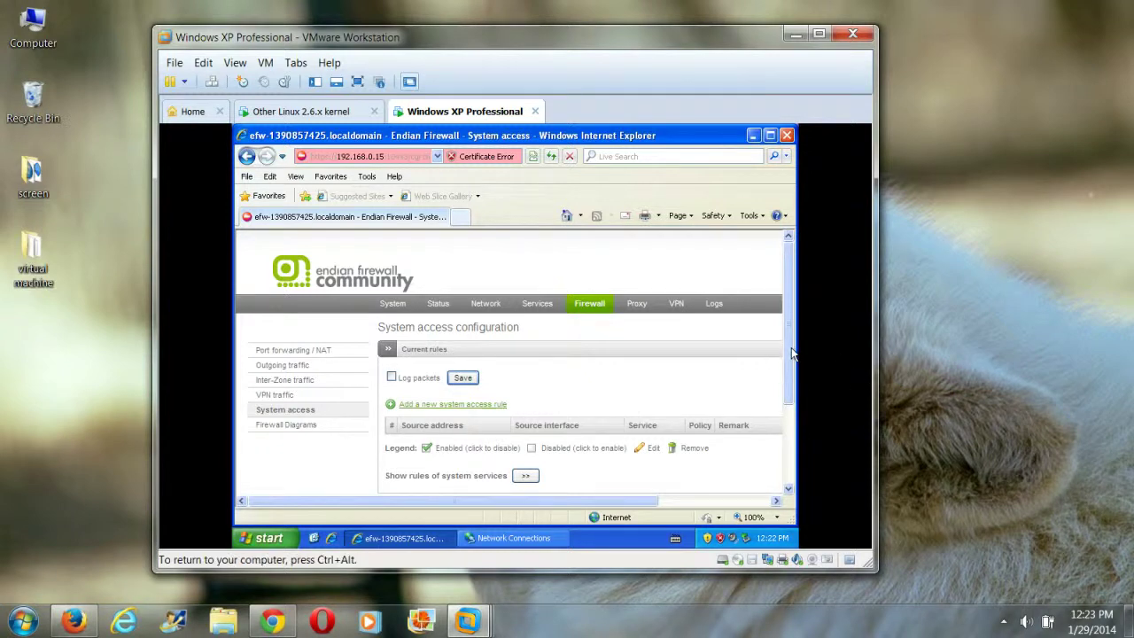
{"action": "scroll", "coordinate": [793, 354], "scroll_direction": "down", "scroll_amount": 3}
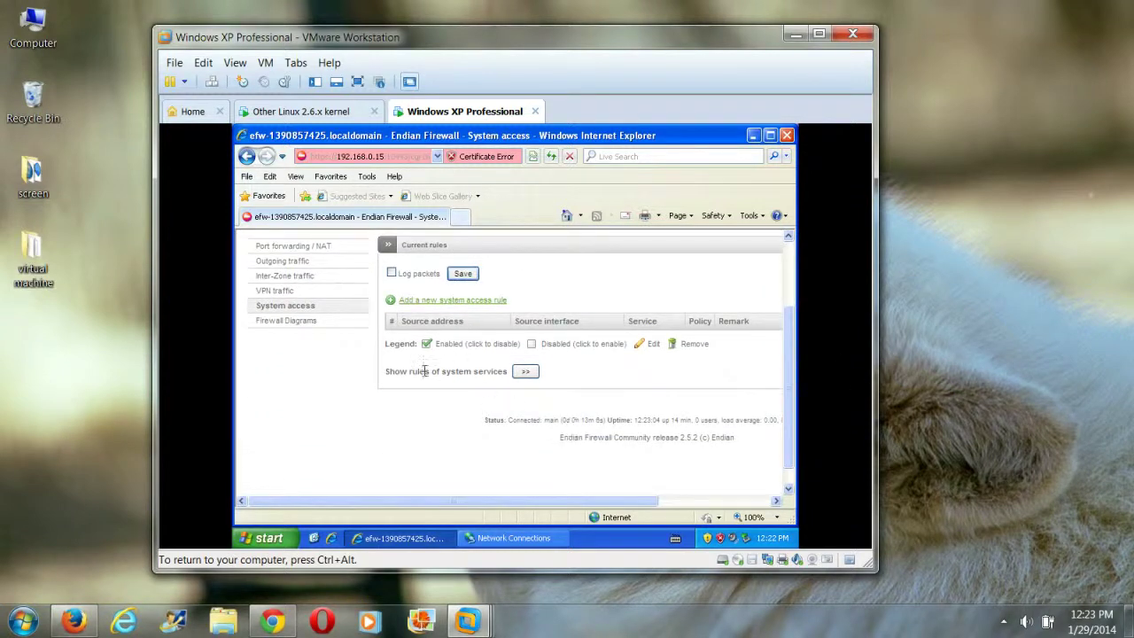
{"action": "left_click", "coordinate": [525, 371]}
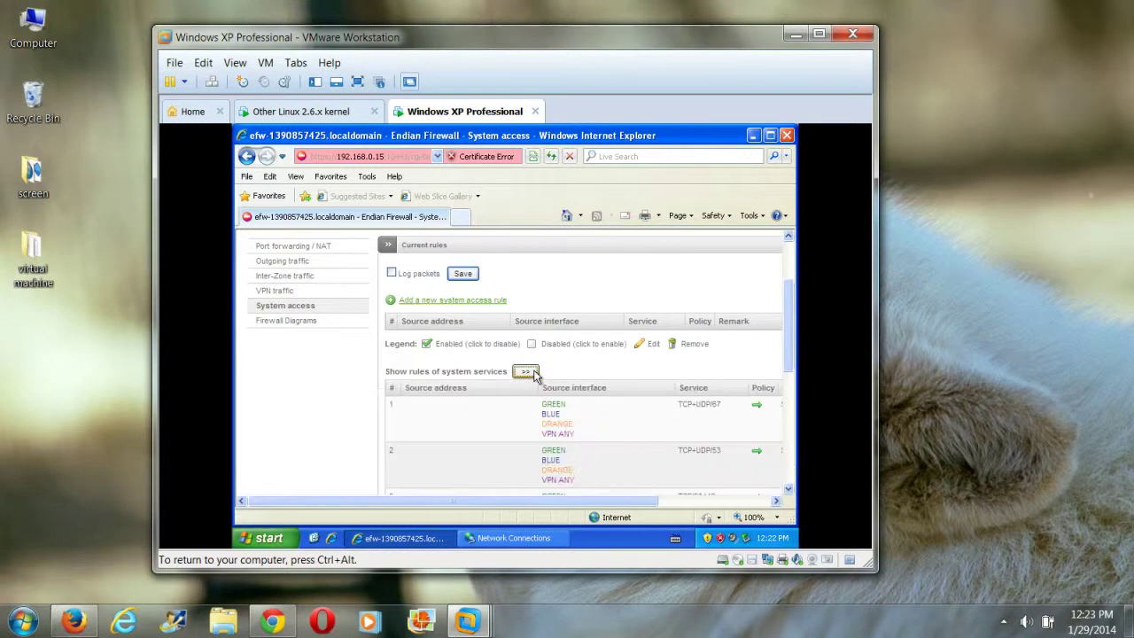
{"action": "left_click_drag", "start_coordinate": [787, 304], "coordinate": [773, 270]}
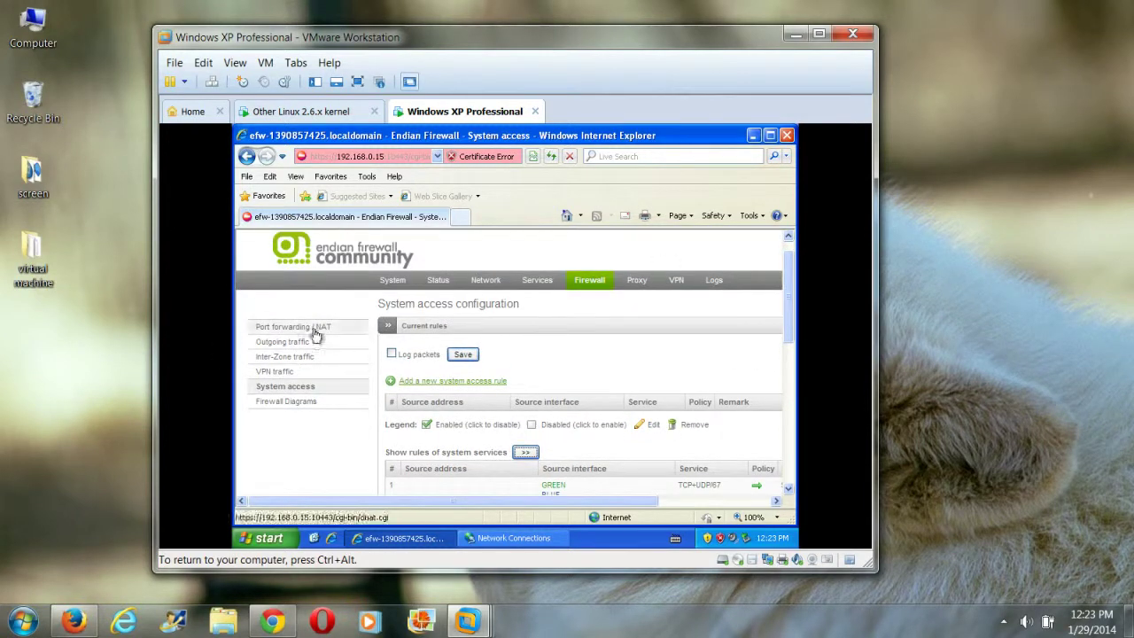
- Add an OpenVPN server account with the username proxy, enter and verify its password, and save it
{"action": "left_click", "coordinate": [675, 282]}
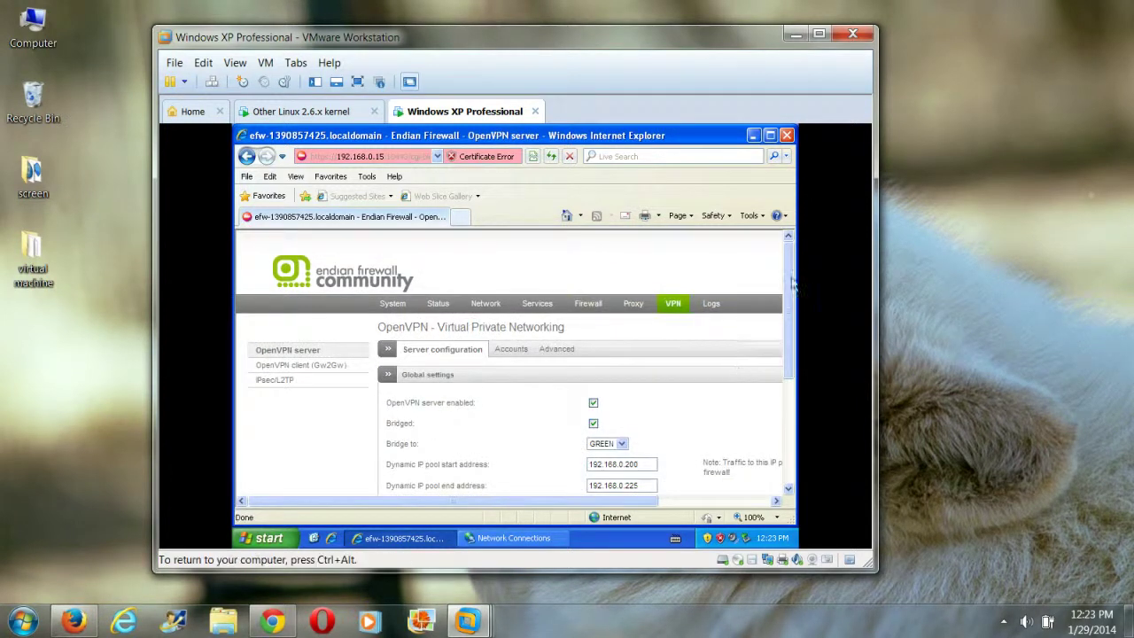
{"action": "left_click_drag", "start_coordinate": [793, 282], "coordinate": [792, 305]}
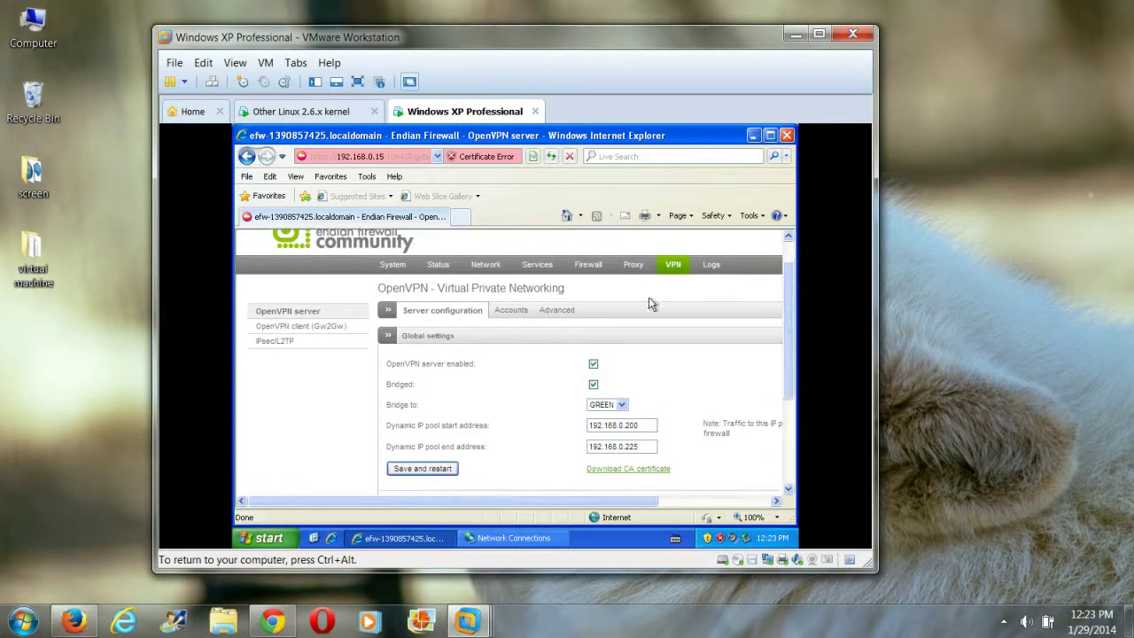
{"action": "left_click", "coordinate": [498, 309]}
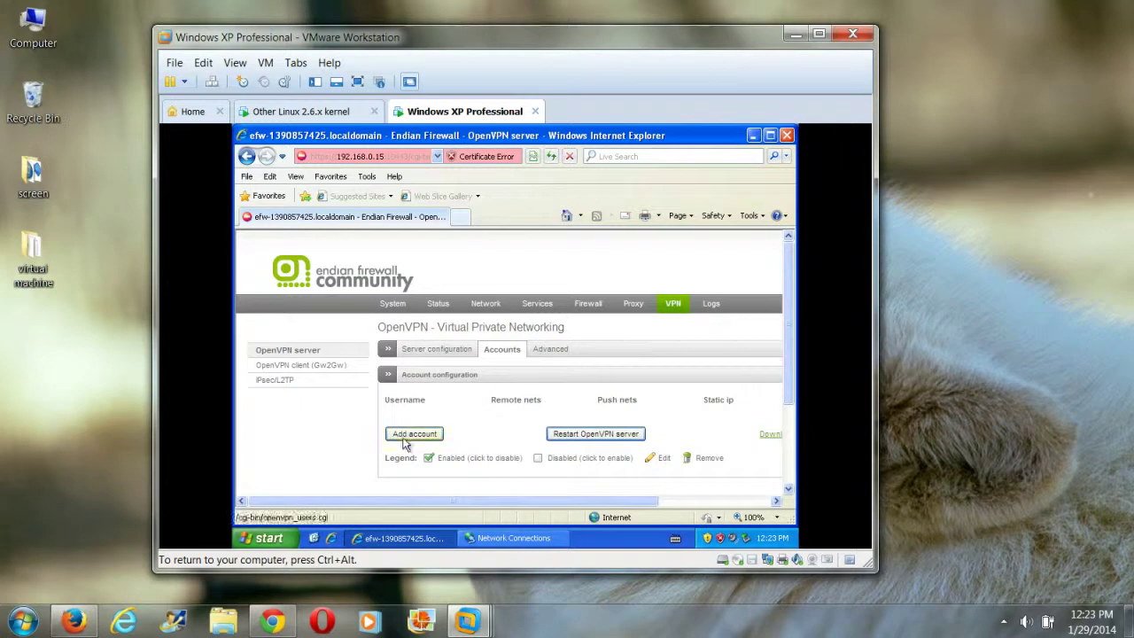
{"action": "left_click", "coordinate": [404, 438]}
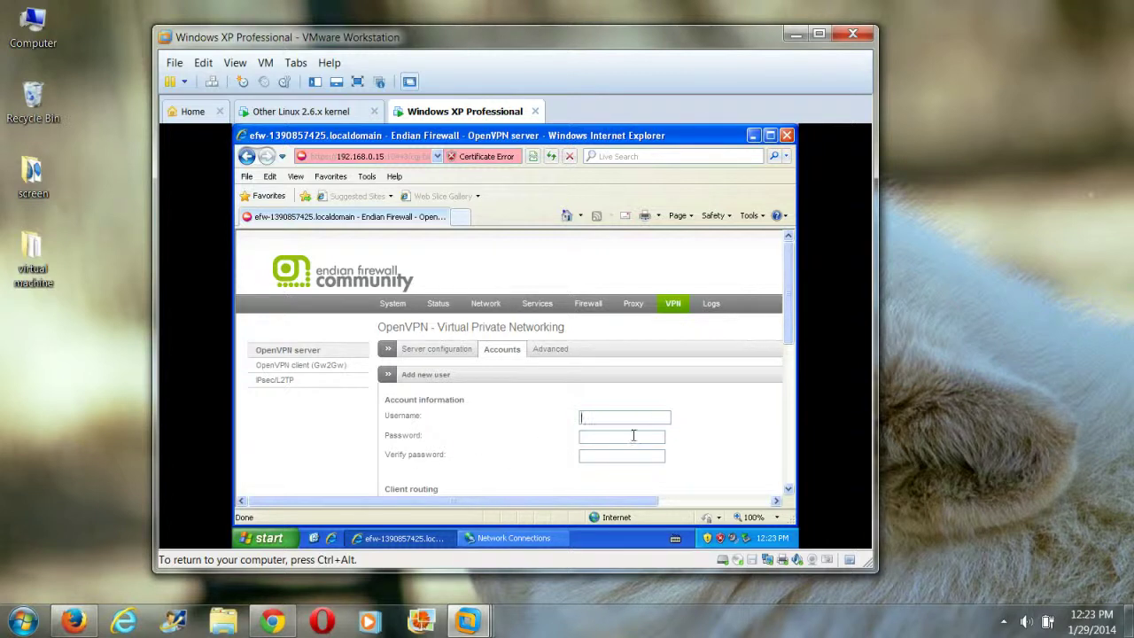
{"action": "mouse_move", "coordinate": [791, 281]}
{"action": "left_mouse_down"}
{"action": "mouse_move", "coordinate": [787, 315]}
{"action": "mouse_move", "coordinate": [786, 303]}
{"action": "left_mouse_up"}
{"action": "left_click", "coordinate": [643, 349]}
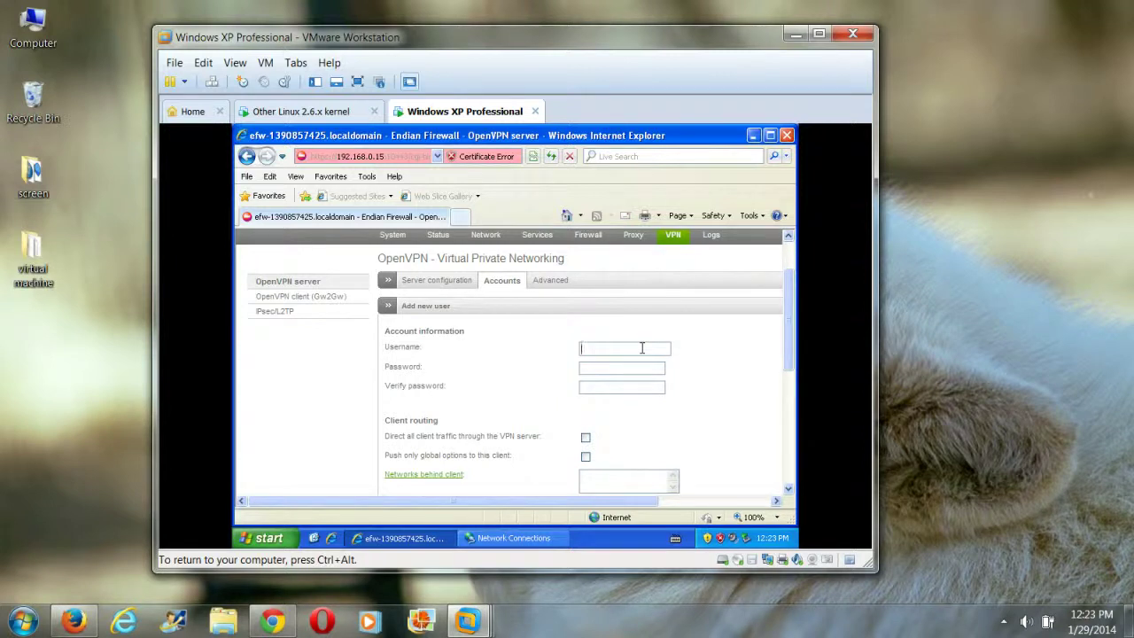
{"action": "left_click", "coordinate": [602, 347]}
{"action": "left_click_drag", "start_coordinate": [787, 334], "coordinate": [782, 439]}
{"action": "left_click", "coordinate": [400, 429]}
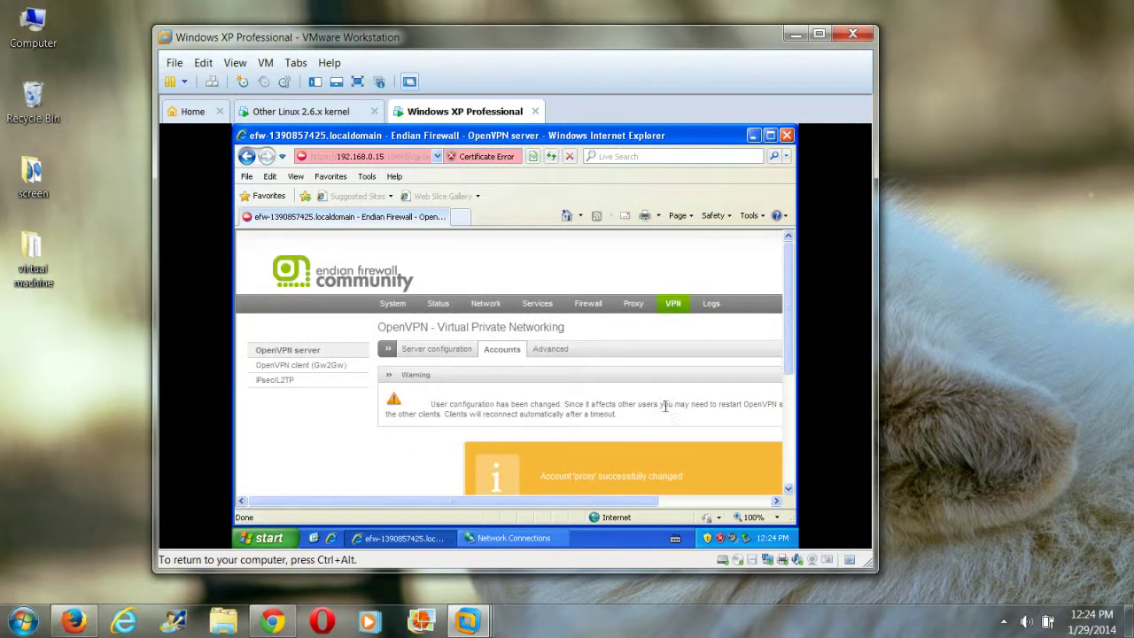
- Restart the OpenVPN server from the account configuration to apply the new user account
{"action": "left_click_drag", "start_coordinate": [788, 350], "coordinate": [775, 435]}
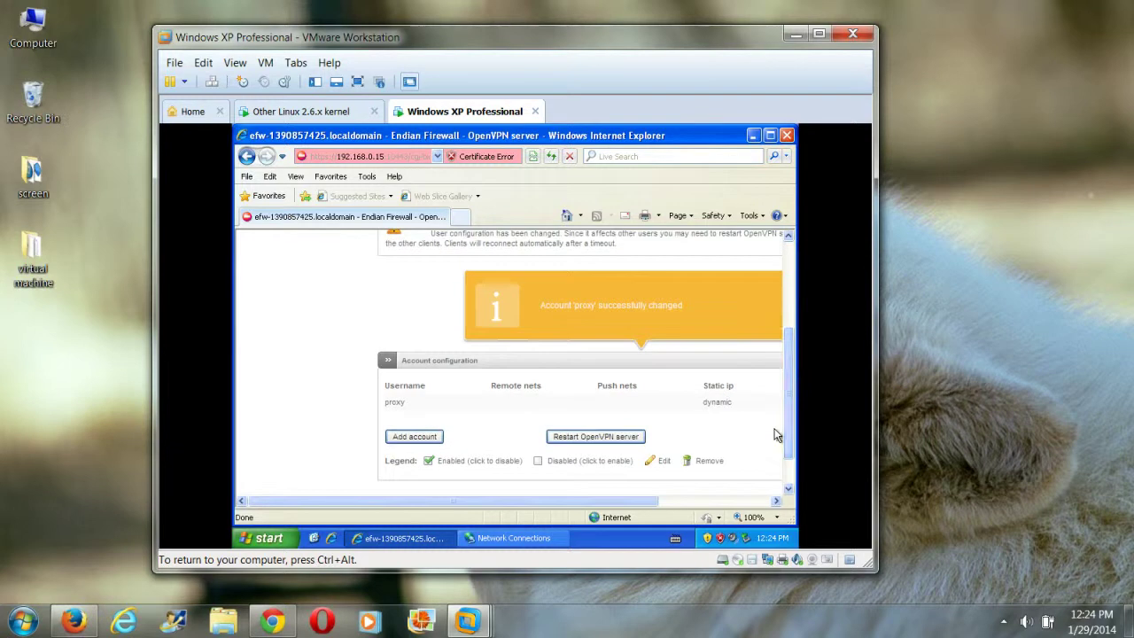
{"action": "left_click", "coordinate": [589, 439]}
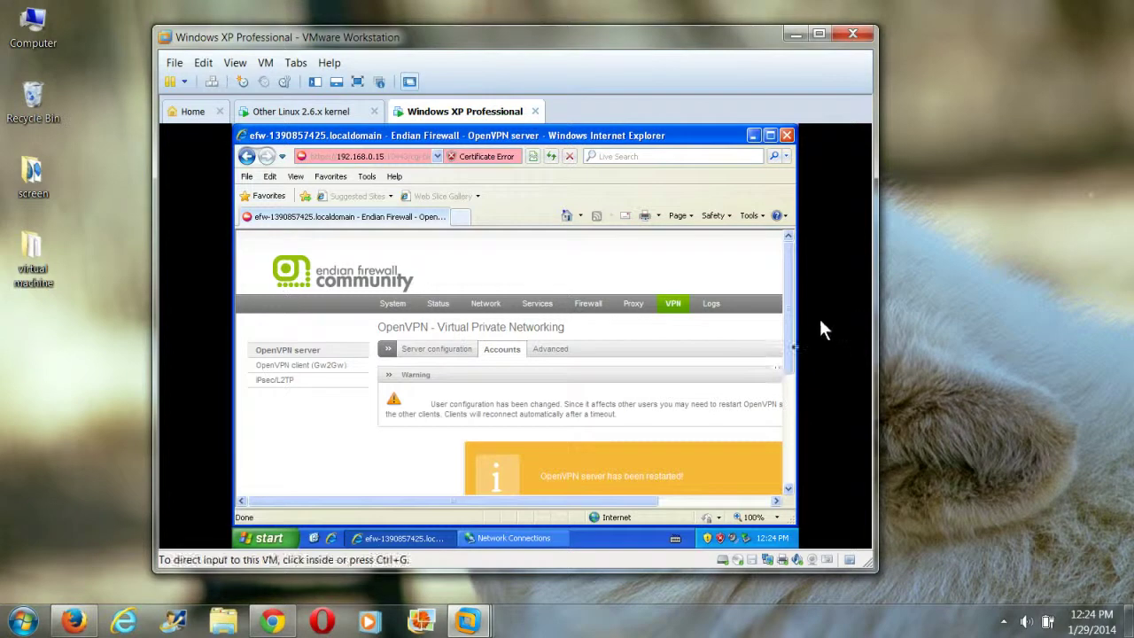
{"action": "left_click_drag", "start_coordinate": [791, 319], "coordinate": [788, 417]}
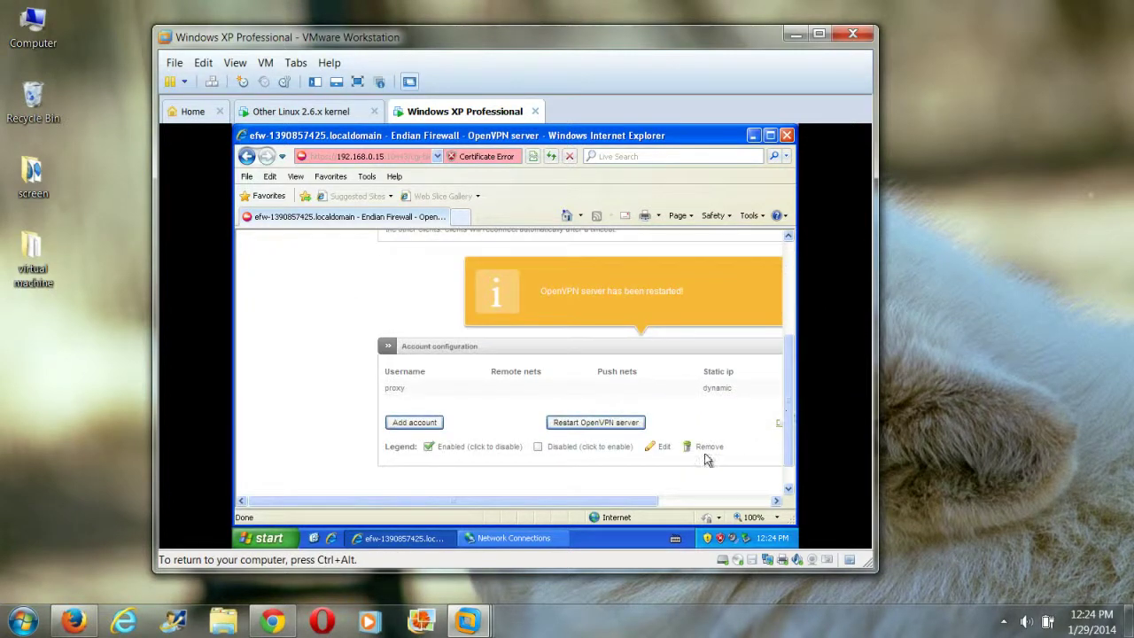
- Download the OpenVPN server's CA certificate to the virtual machine's Desktop as karlos-vpn and dismiss the finished download
{"action": "left_click_drag", "start_coordinate": [629, 503], "coordinate": [714, 500]}
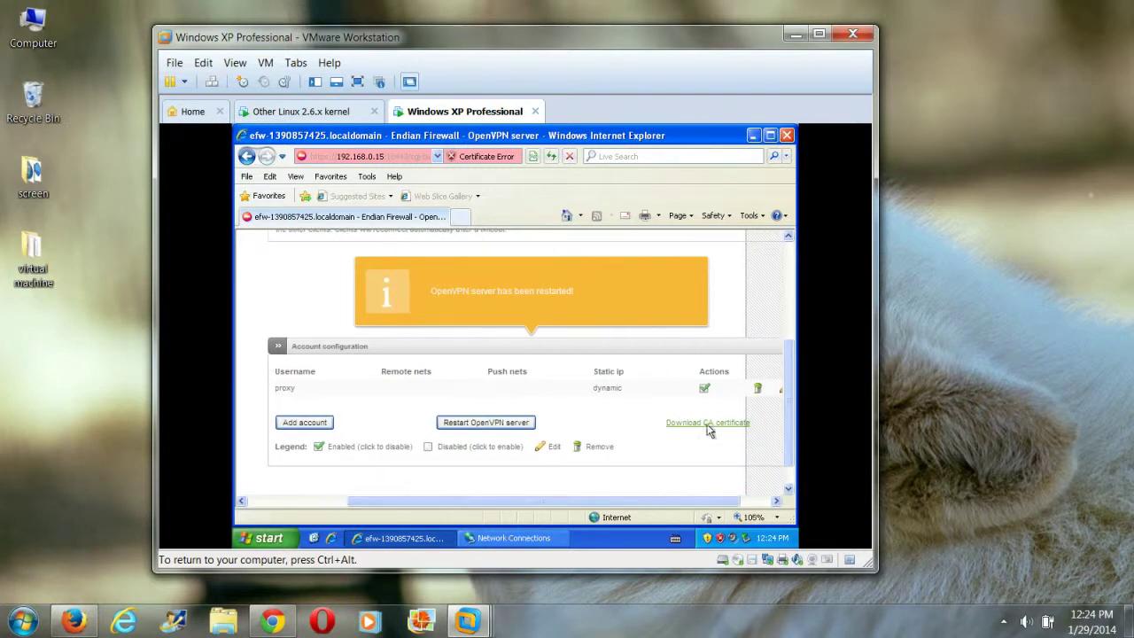
{"action": "scroll", "coordinate": [709, 427], "scroll_direction": "up", "scroll_amount": 1, "text": "ctrl"}
{"action": "left_click", "coordinate": [708, 424]}
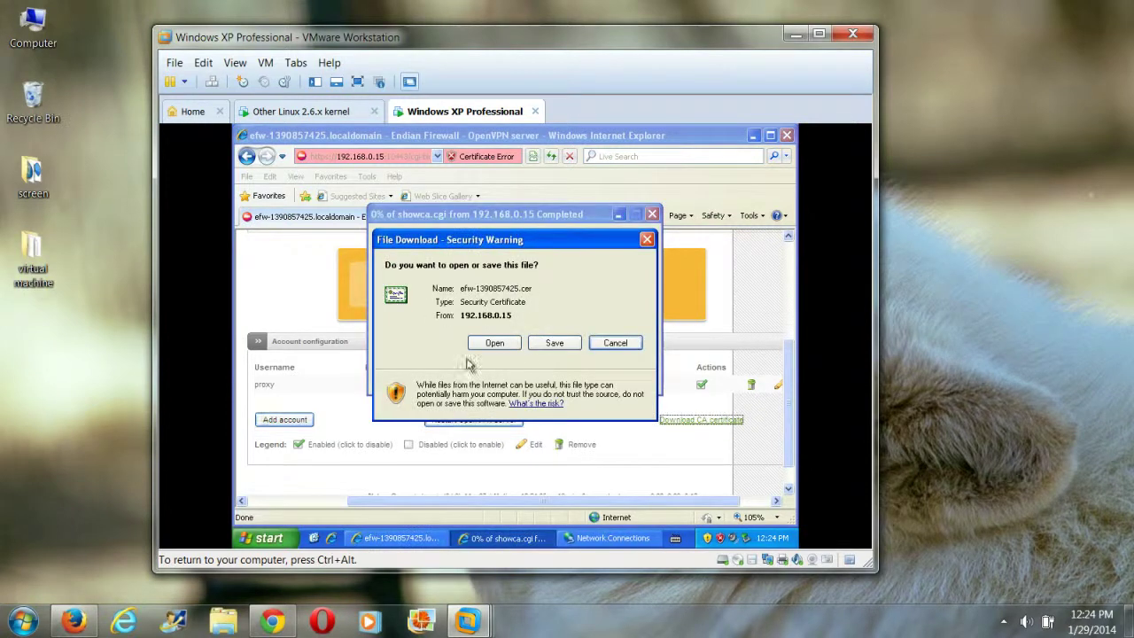
{"action": "left_click", "coordinate": [554, 343]}
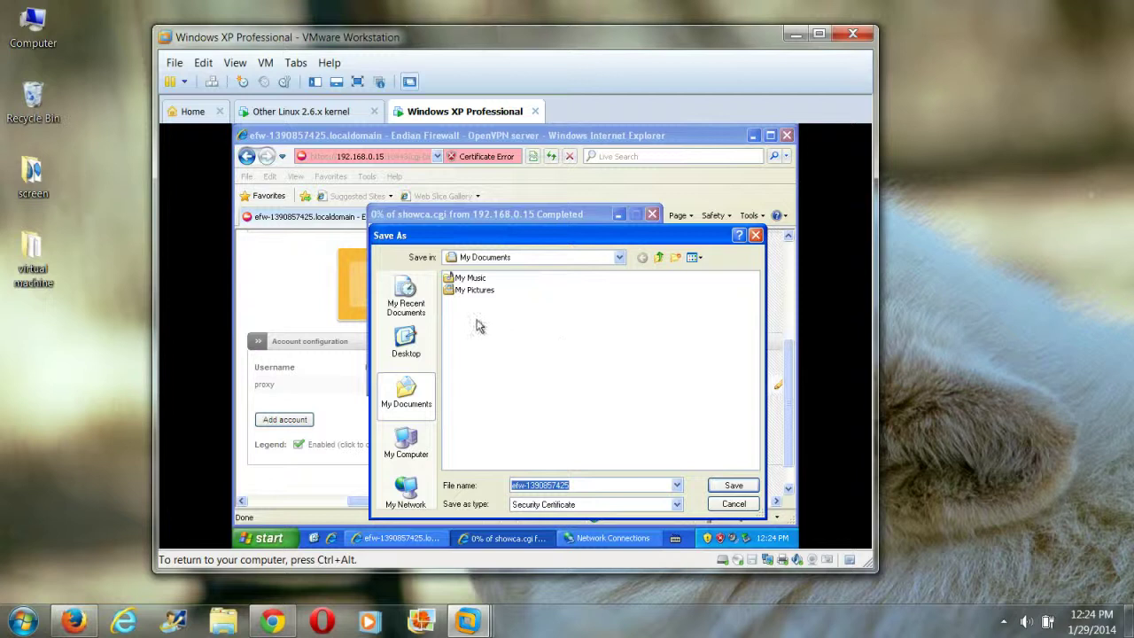
{"action": "left_click", "coordinate": [418, 342]}
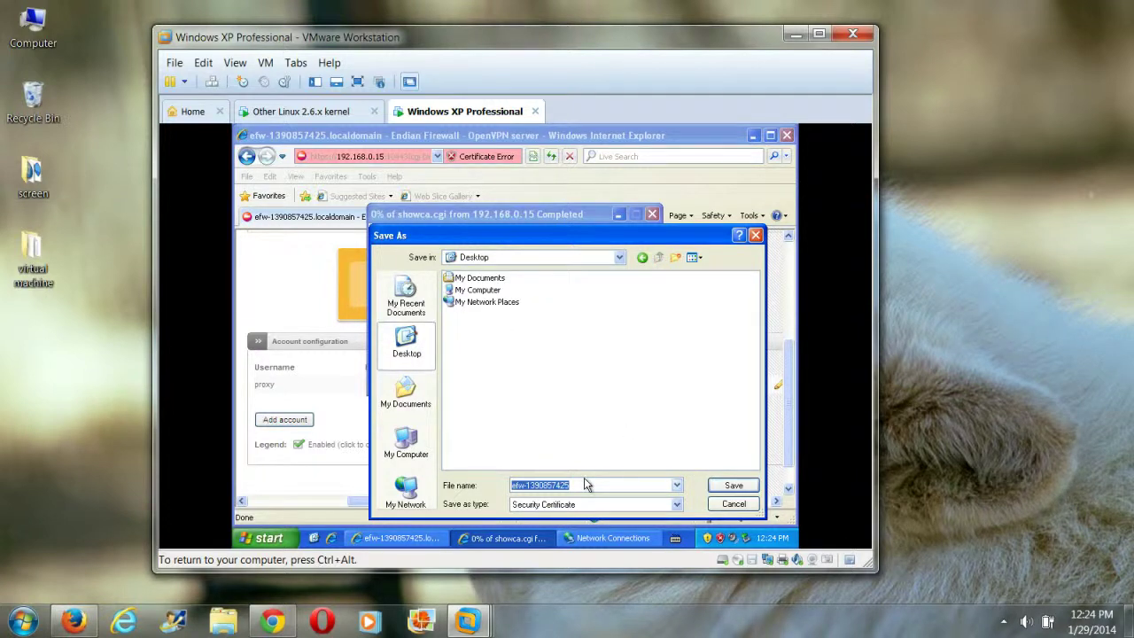
{"action": "key", "text": "BackSpace"}
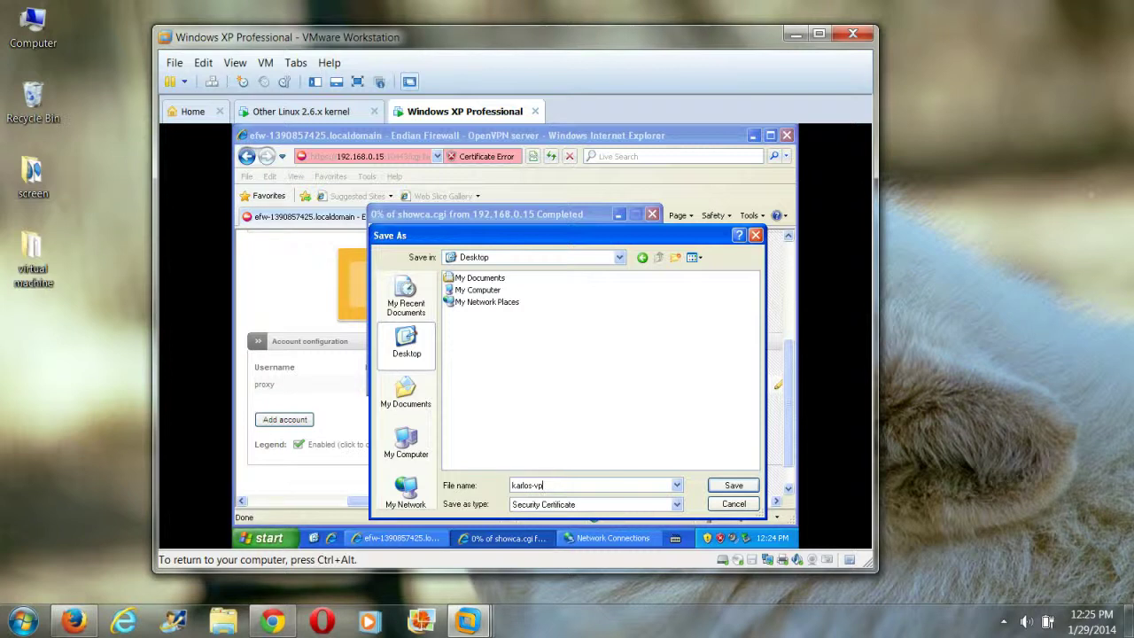
{"action": "left_click", "coordinate": [720, 486]}
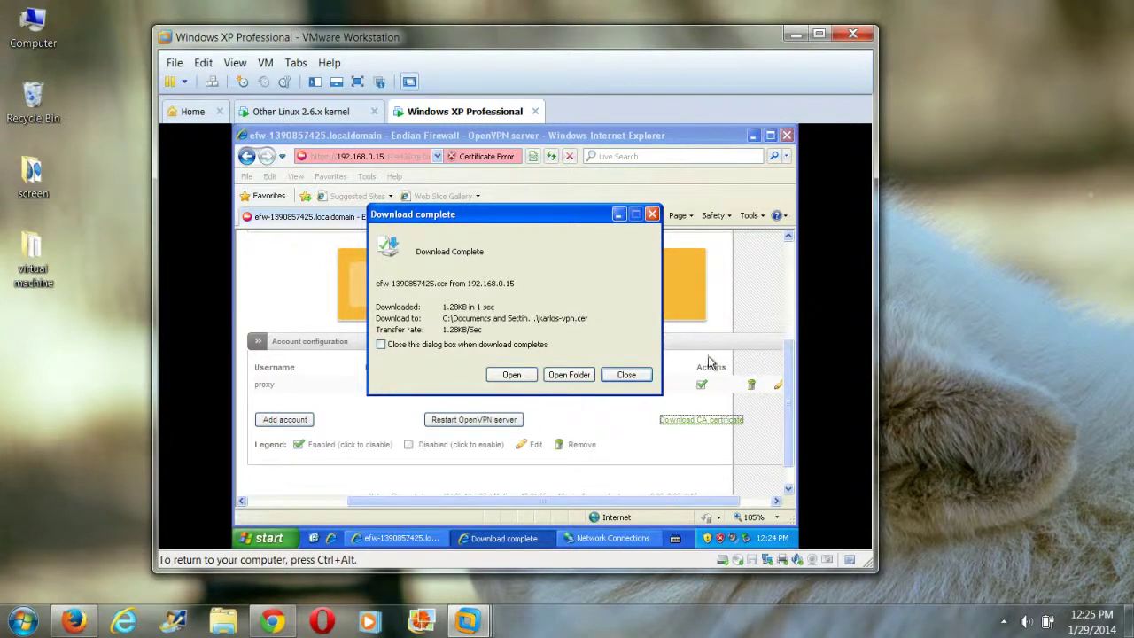
{"action": "left_click", "coordinate": [652, 214]}
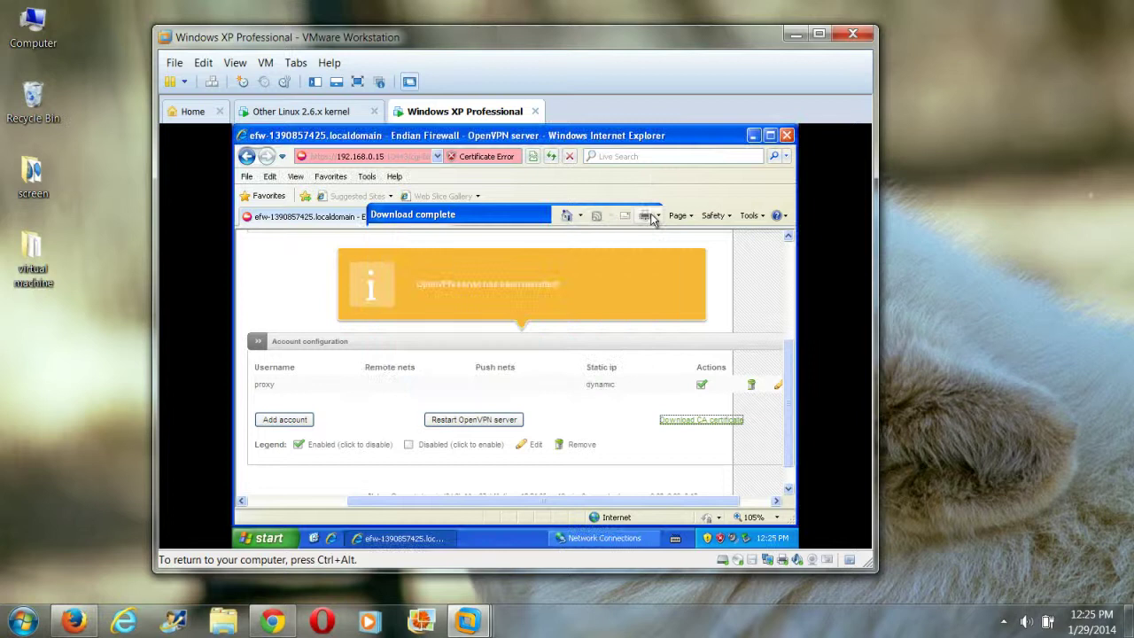
- Check the karlos-vpn certificate file on the Windows XP desktop and bring the Endian Firewall browser window back
{"action": "left_click", "coordinate": [753, 135]}
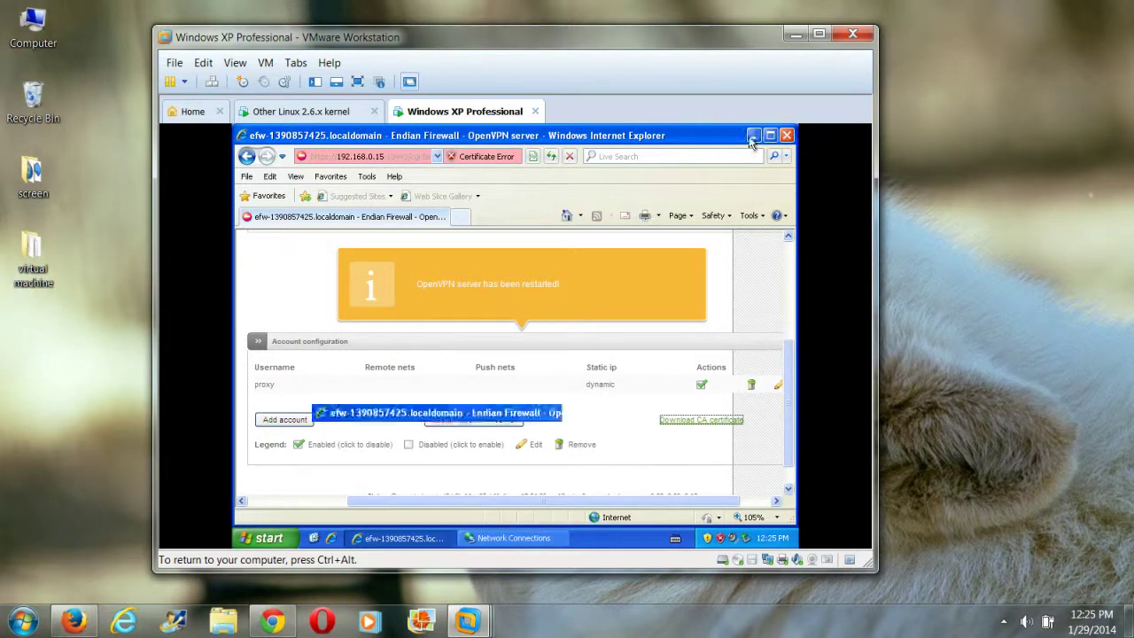
{"action": "left_click", "coordinate": [753, 135]}
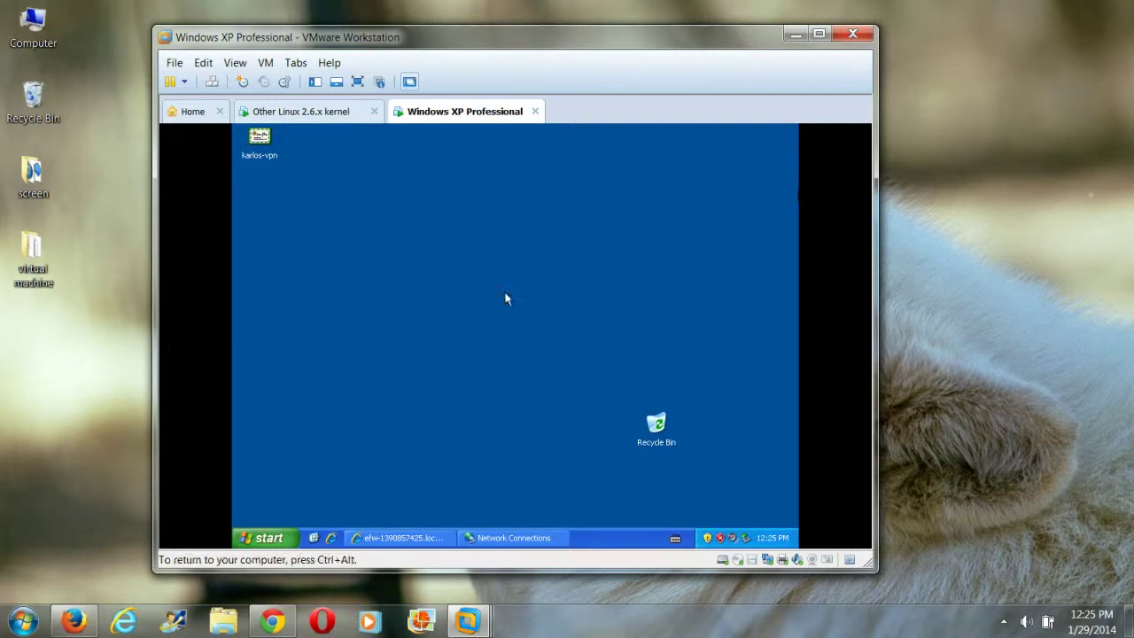
{"action": "left_click", "coordinate": [253, 145]}
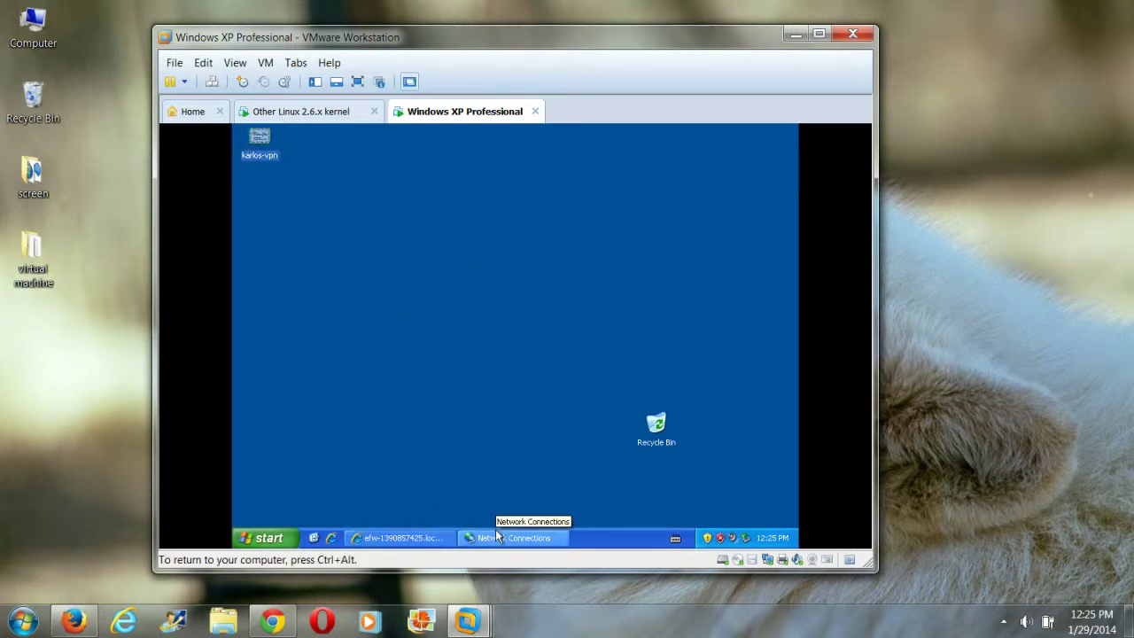
{"action": "left_click", "coordinate": [449, 530]}
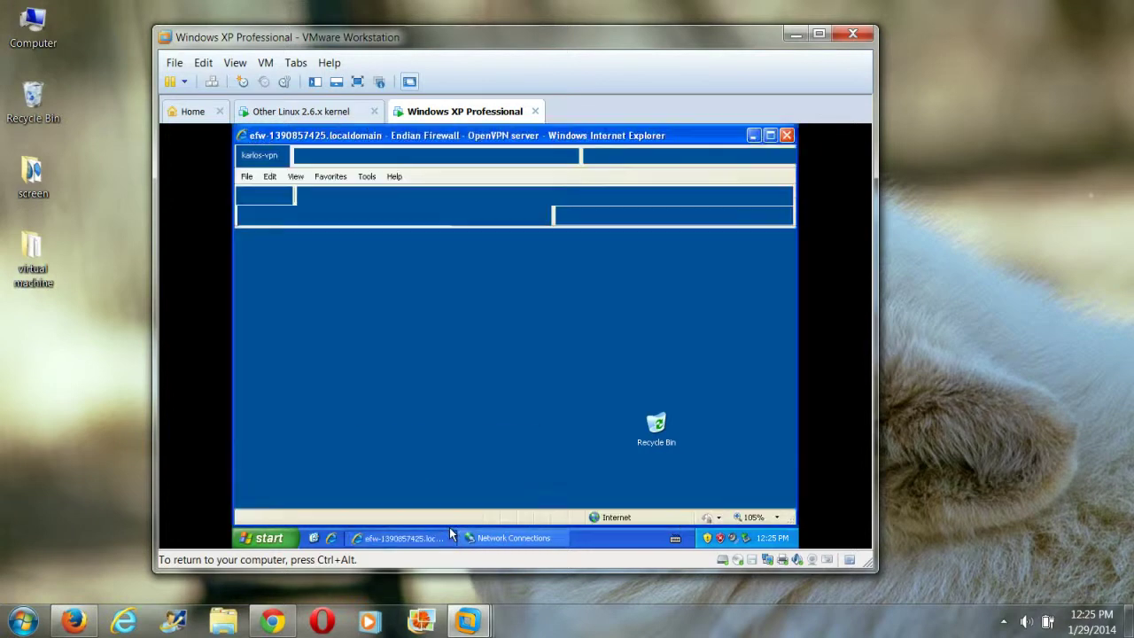
{"action": "left_click", "coordinate": [467, 538]}
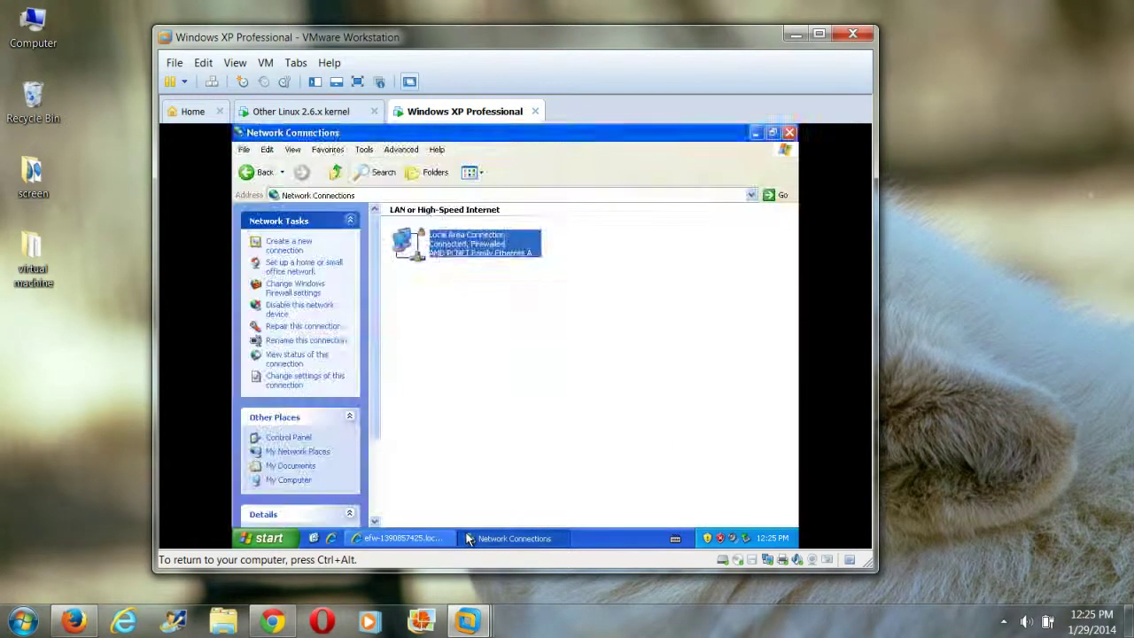
{"action": "left_click", "coordinate": [467, 538]}
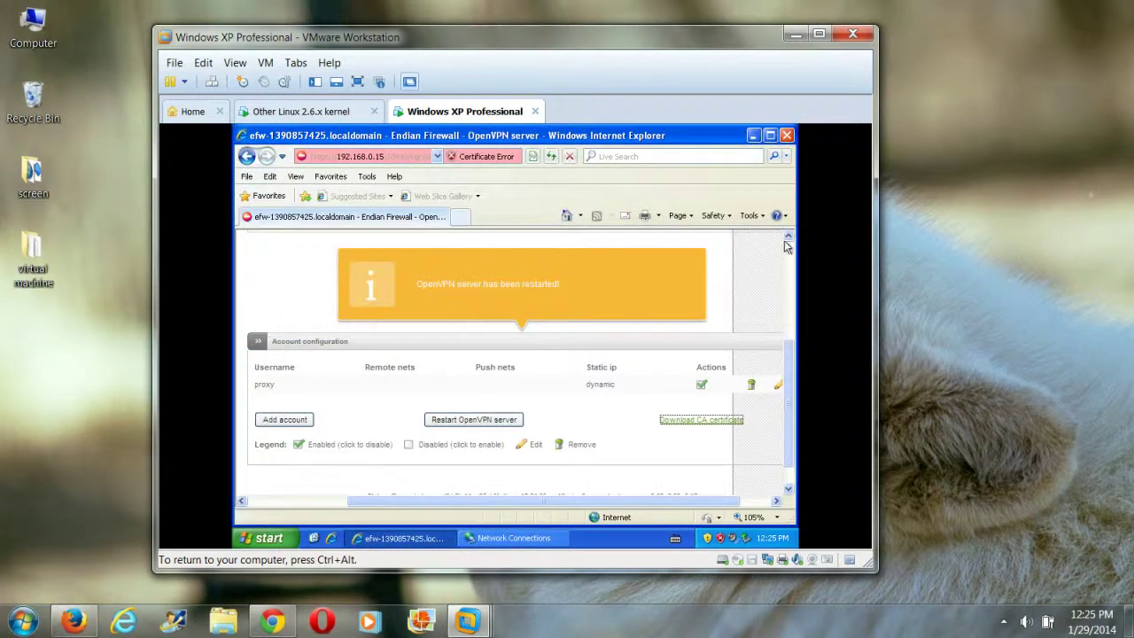
{"action": "left_click_drag", "start_coordinate": [788, 361], "coordinate": [787, 257]}
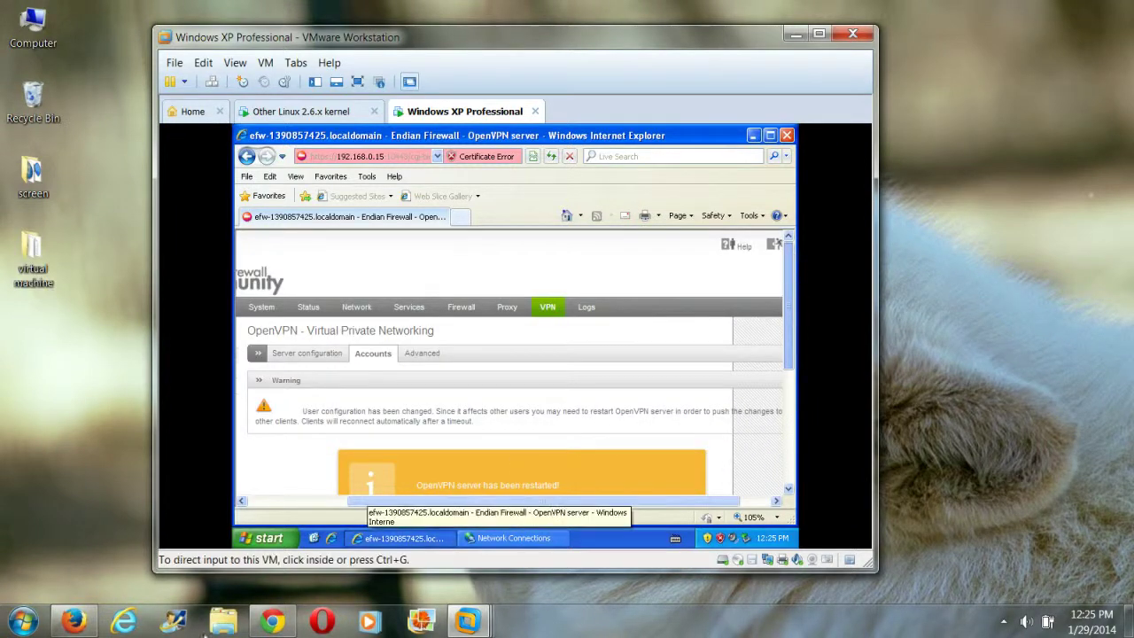
- Switch to Firefox on the host, run the downloaded openvpn-install-2.3.2-I003-i686.exe installer and accept its license agreement
{"action": "left_click", "coordinate": [74, 624]}
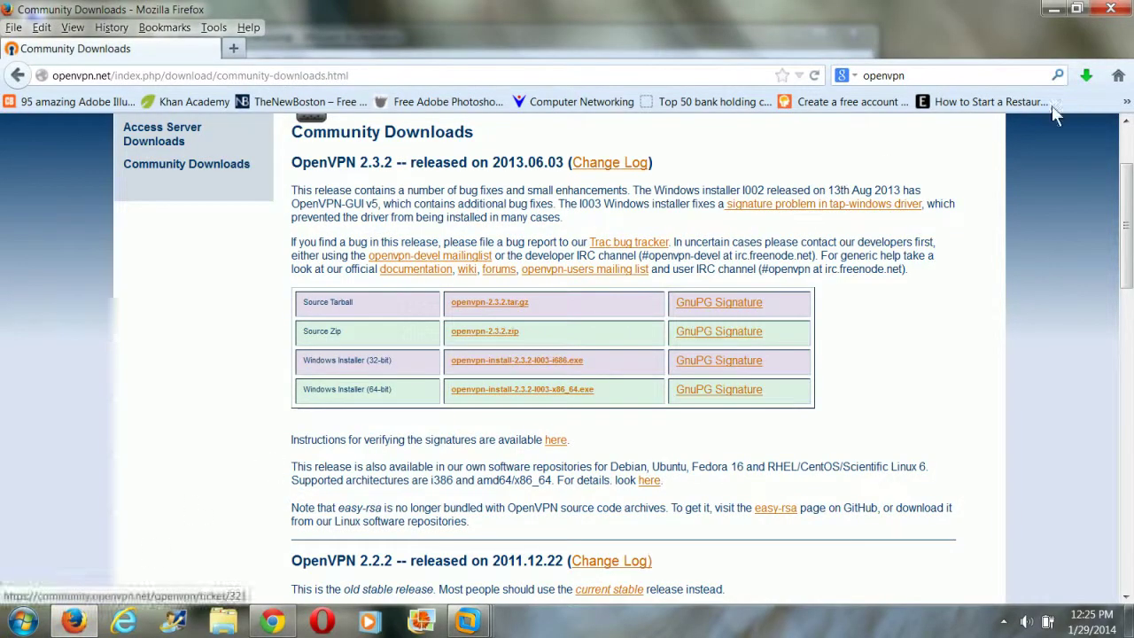
{"action": "left_click", "coordinate": [1090, 78]}
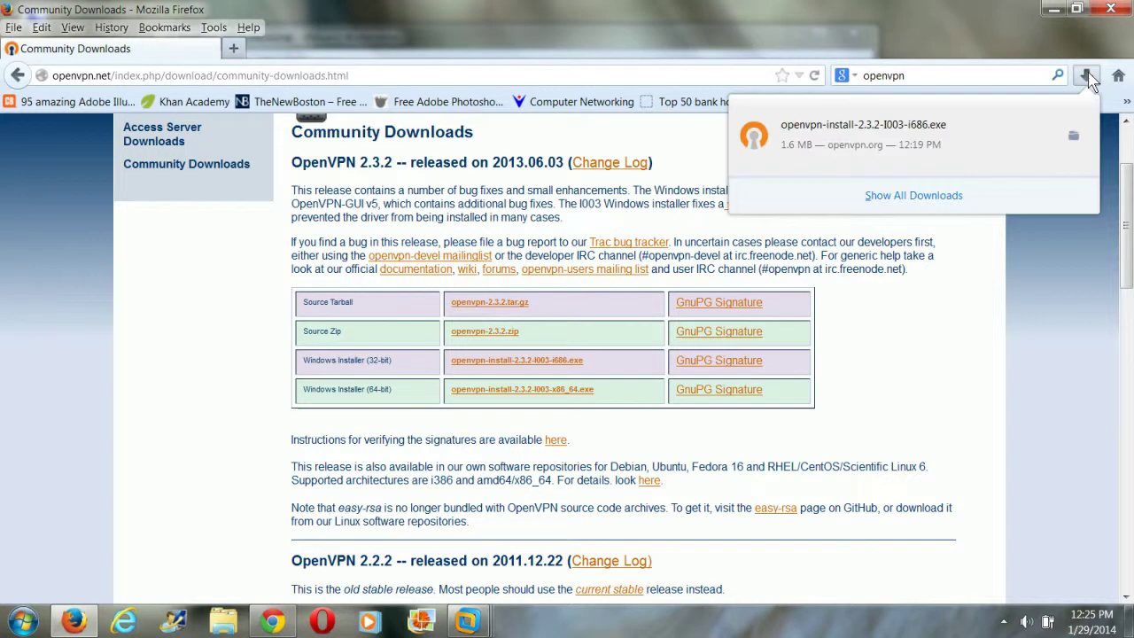
{"action": "left_click", "coordinate": [914, 164]}
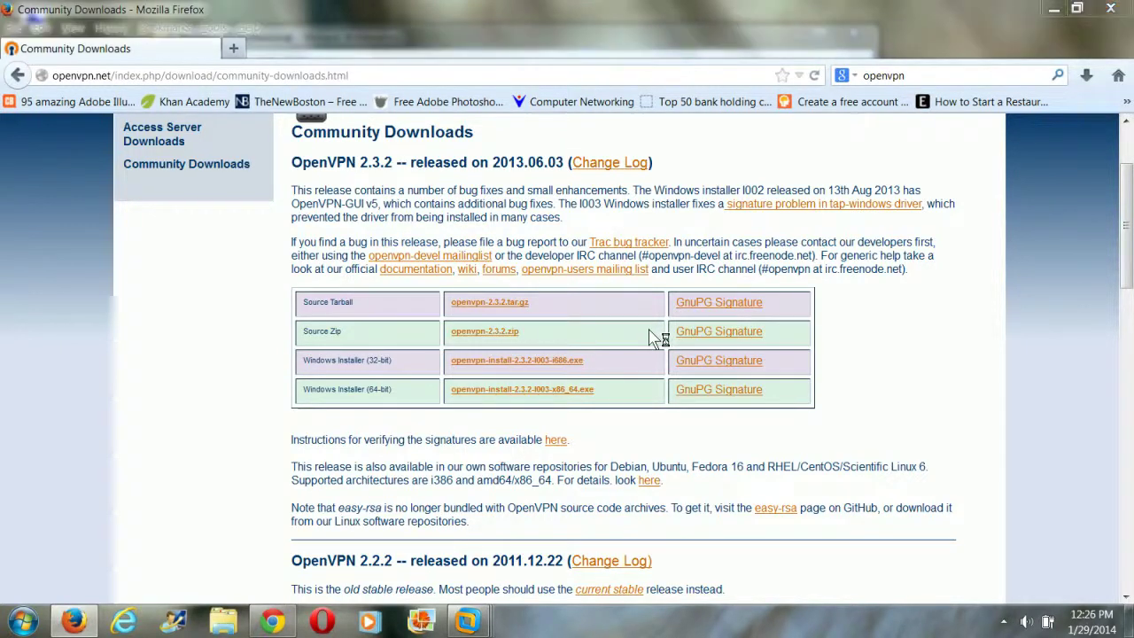
{"action": "left_click", "coordinate": [660, 449]}
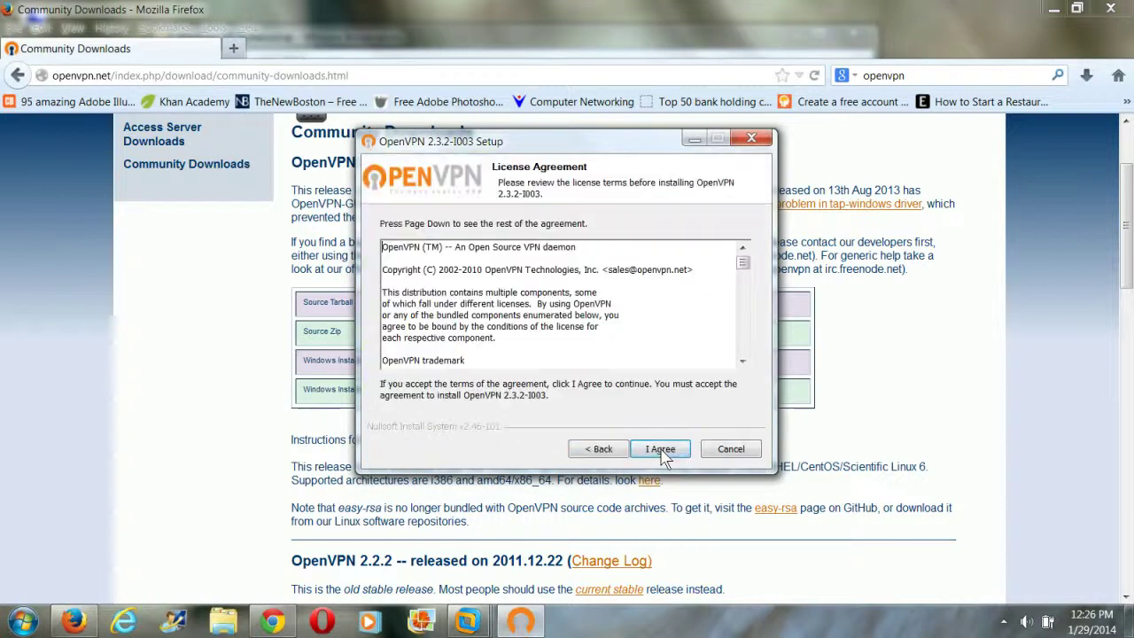
{"action": "left_click", "coordinate": [661, 450]}
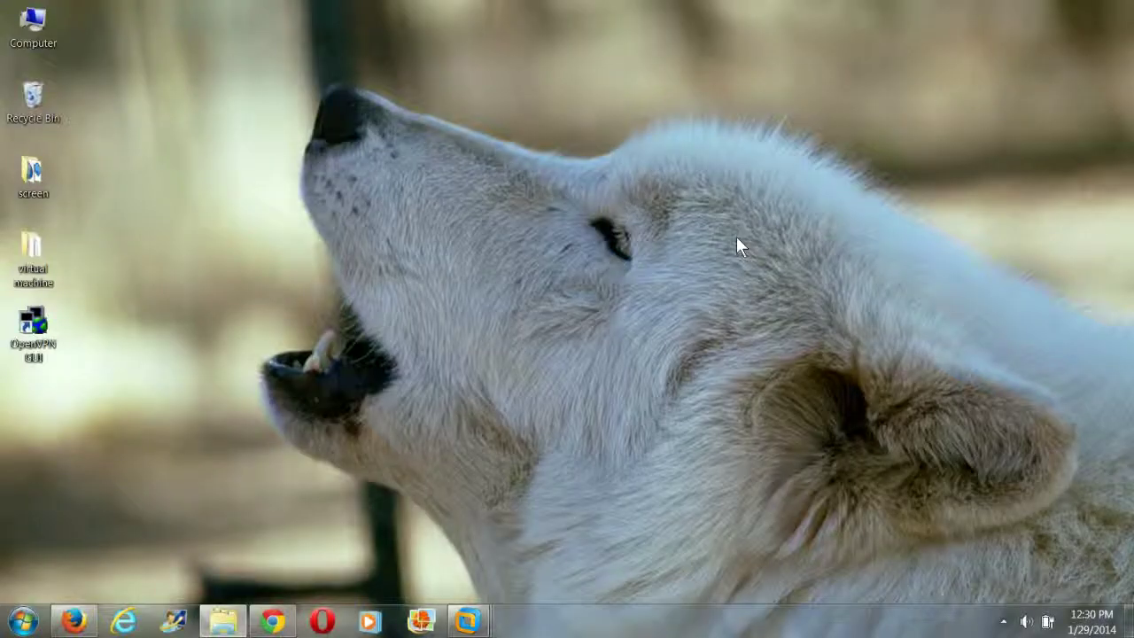
- Examine the sample-config, config and doc folders of the OpenVPN installation under Program Files (x86)
{"action": "left_click", "coordinate": [29, 335]}
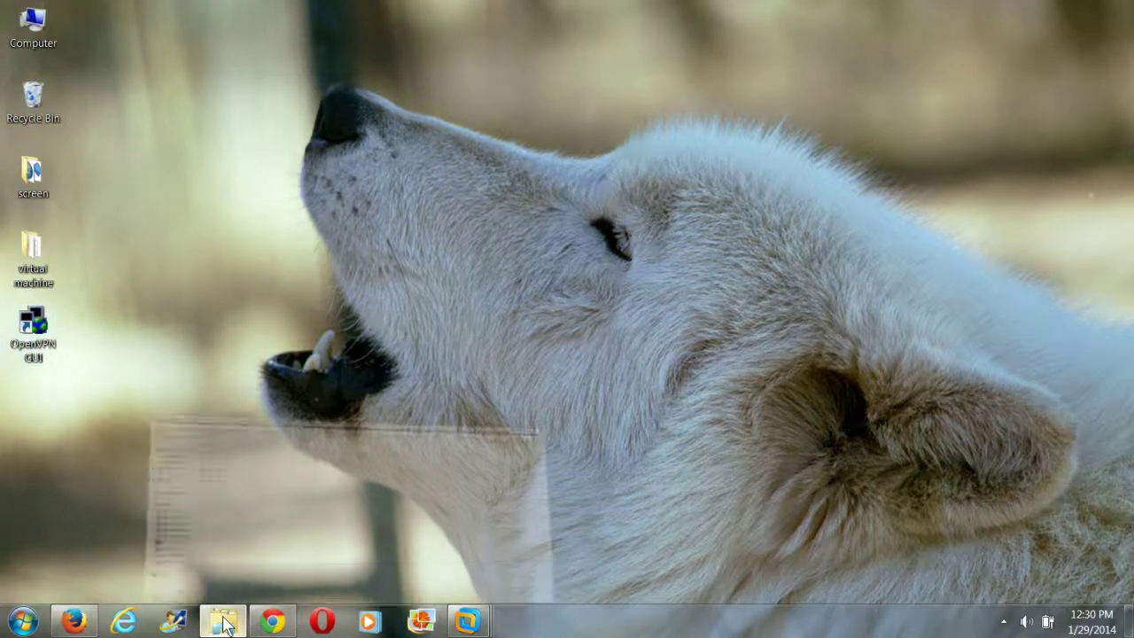
{"action": "left_click", "coordinate": [233, 520]}
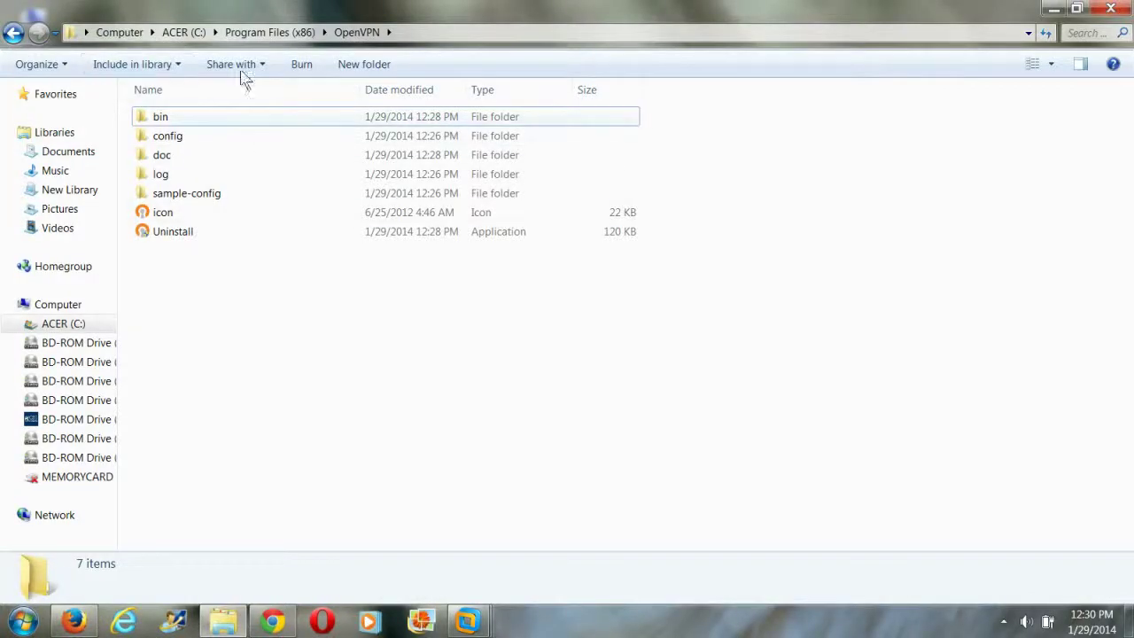
{"action": "double_click", "coordinate": [190, 202]}
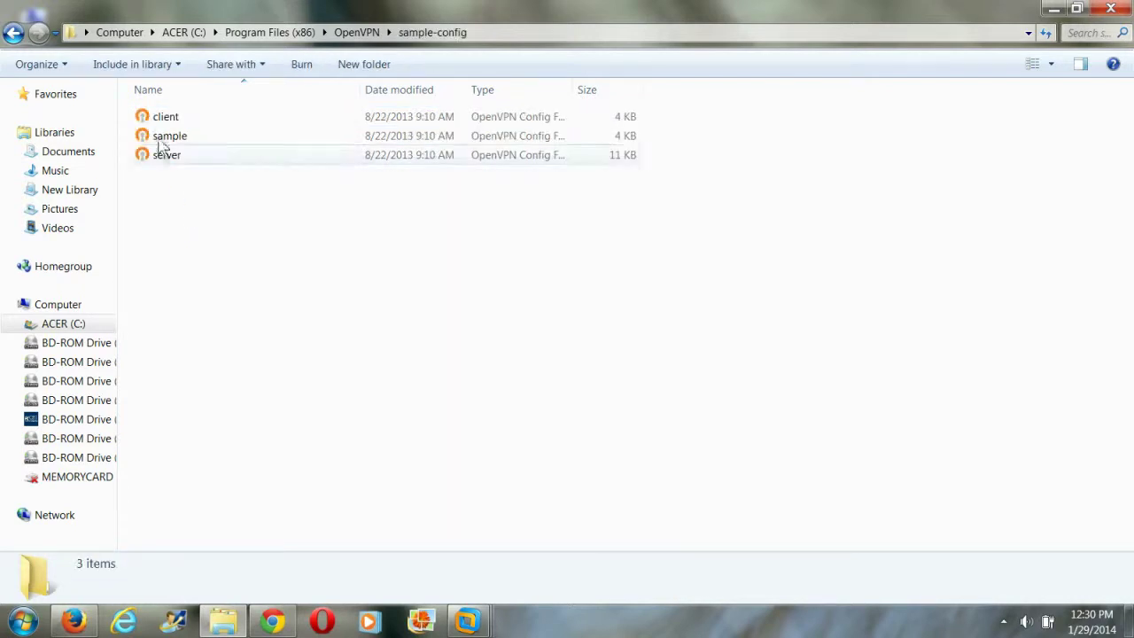
{"action": "left_click", "coordinate": [15, 34]}
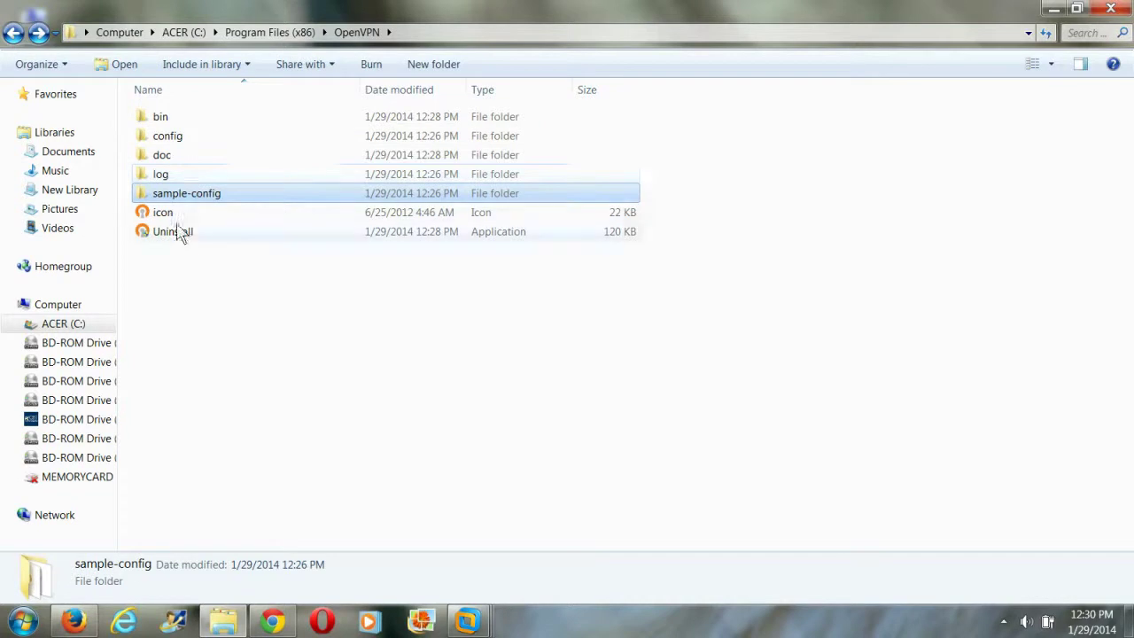
{"action": "double_click", "coordinate": [169, 140]}
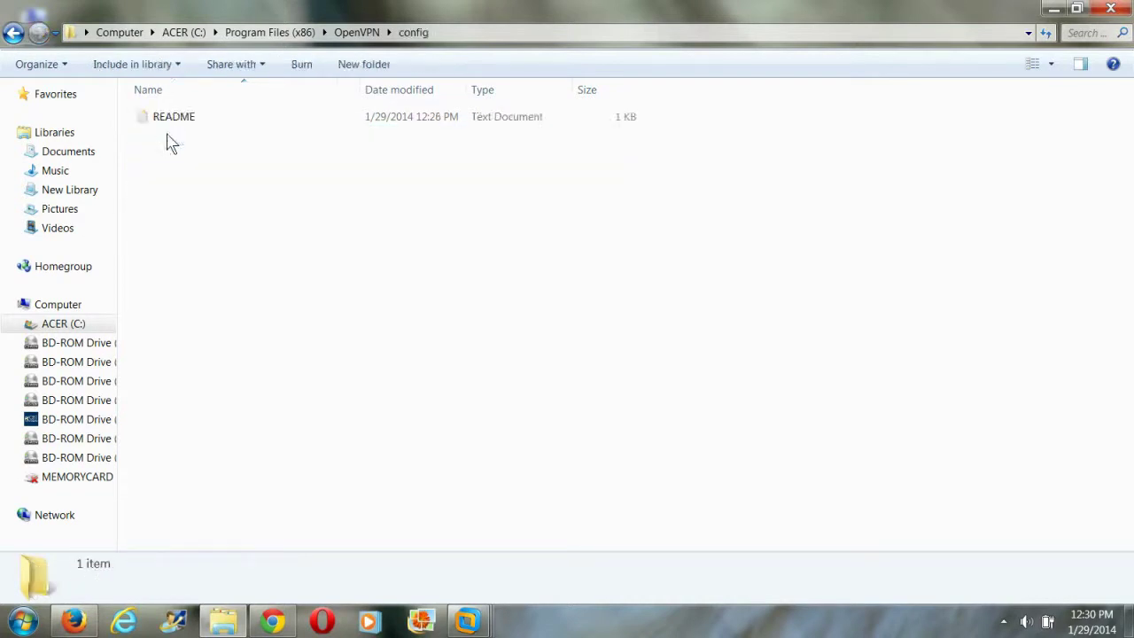
{"action": "left_click", "coordinate": [14, 36]}
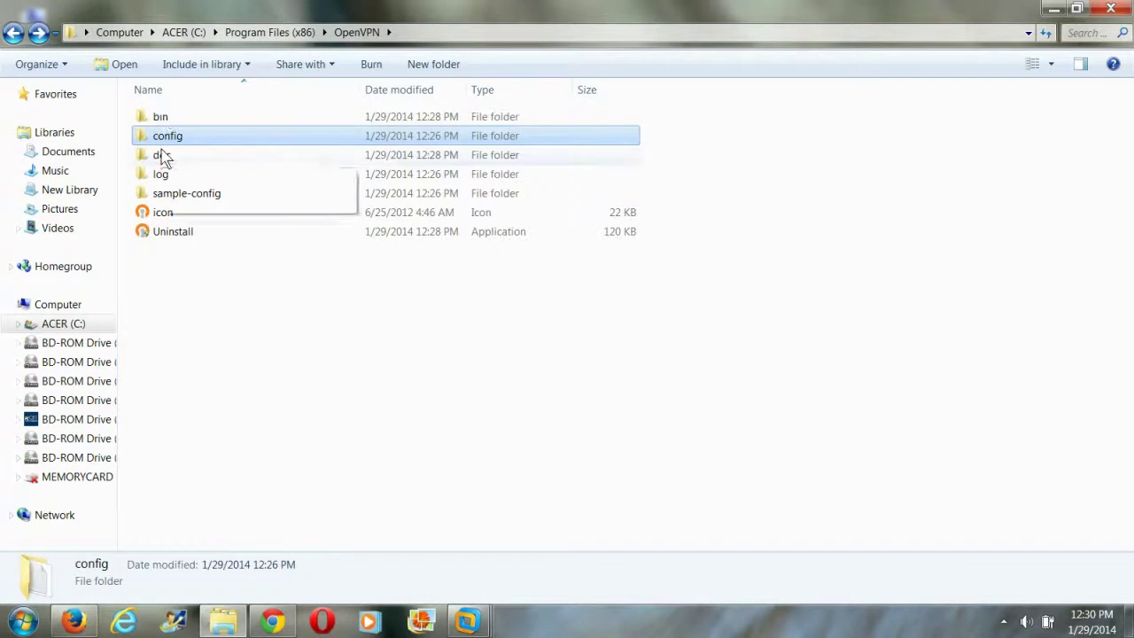
{"action": "double_click", "coordinate": [162, 156]}
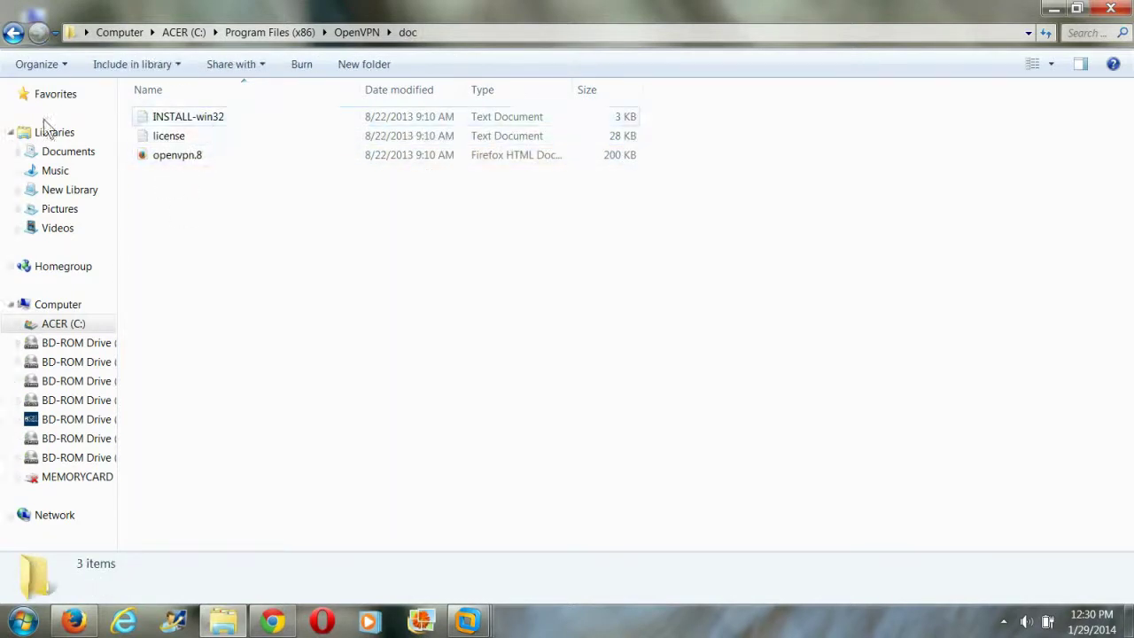
{"action": "left_click", "coordinate": [13, 34]}
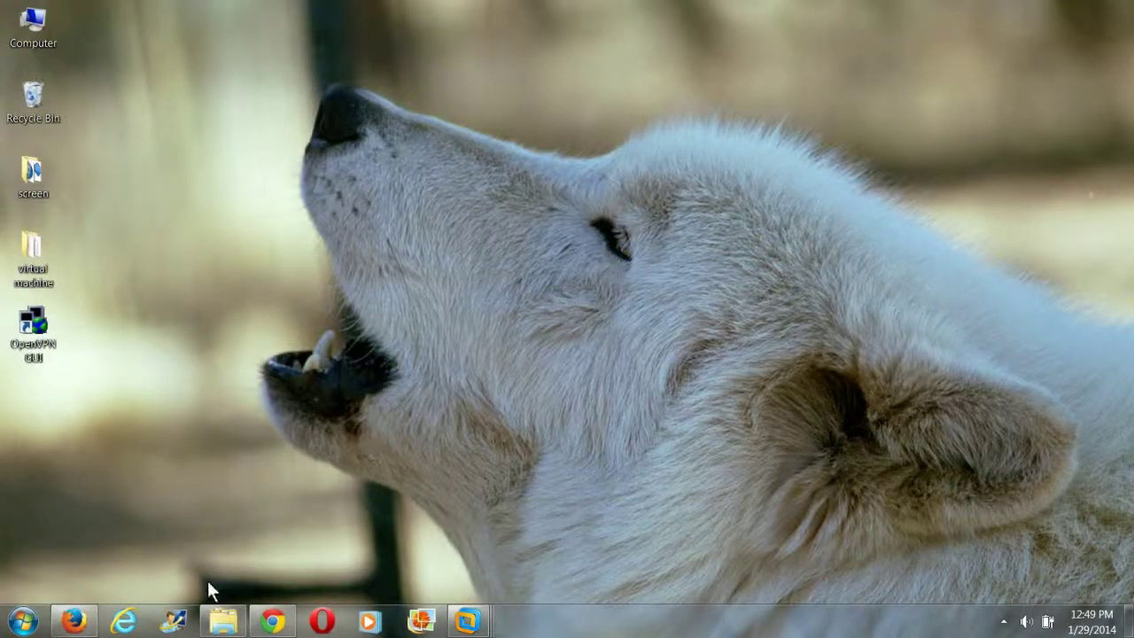
- Open the kar-vpn configuration file from OpenVPN's config folder with Notepad as the default program for this file type
{"action": "left_click", "coordinate": [223, 620]}
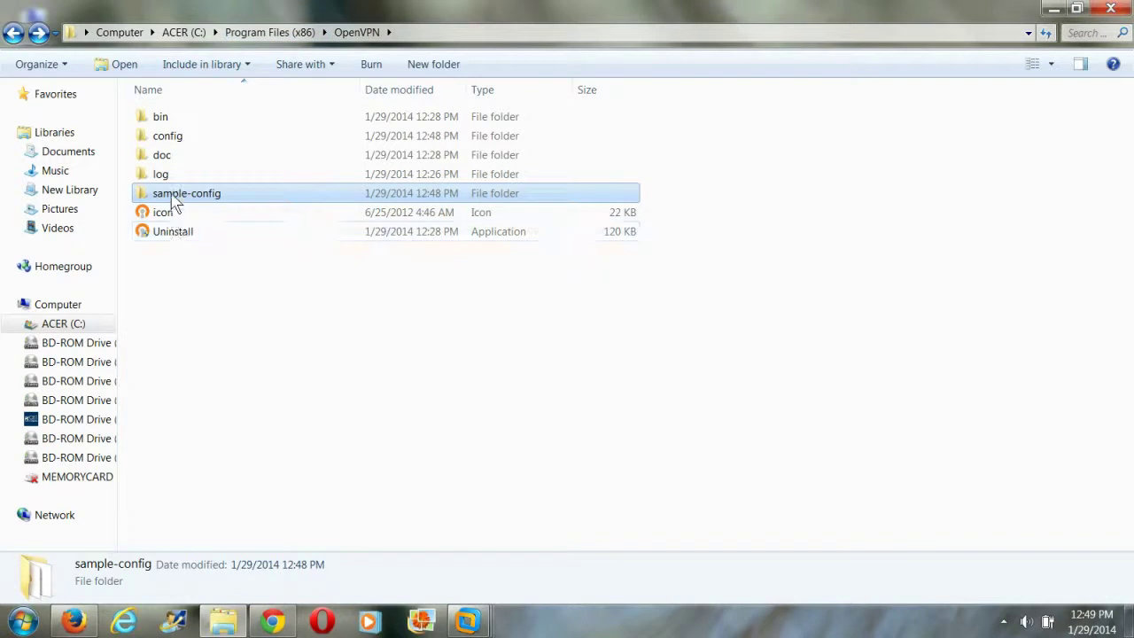
{"action": "left_click", "coordinate": [176, 142]}
{"action": "double_click", "coordinate": [176, 142]}
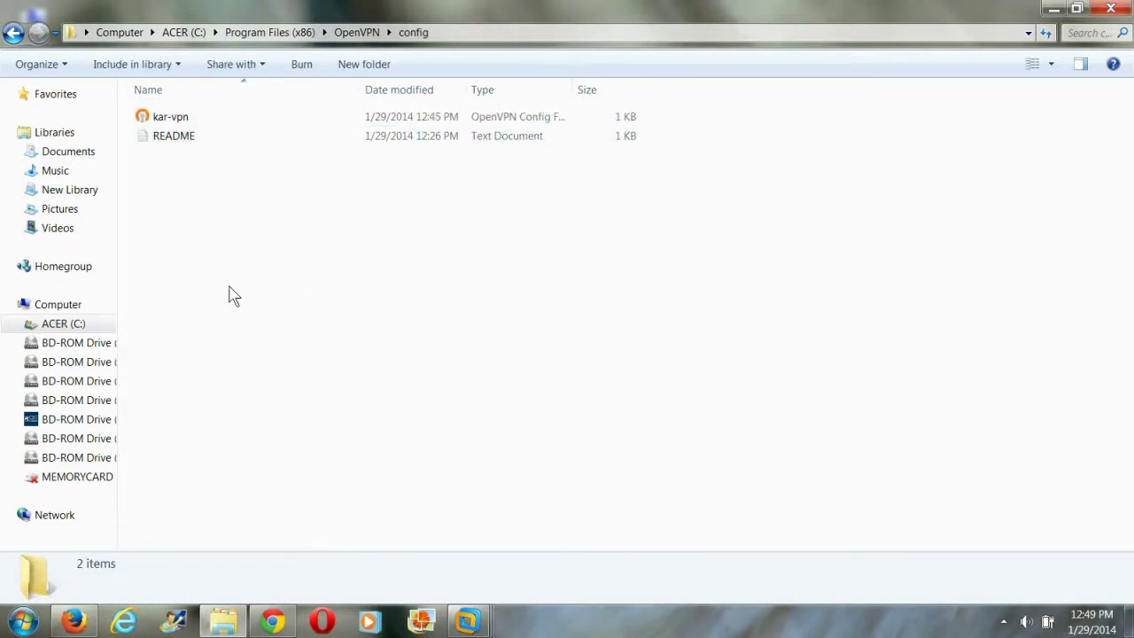
{"action": "left_click", "coordinate": [193, 122]}
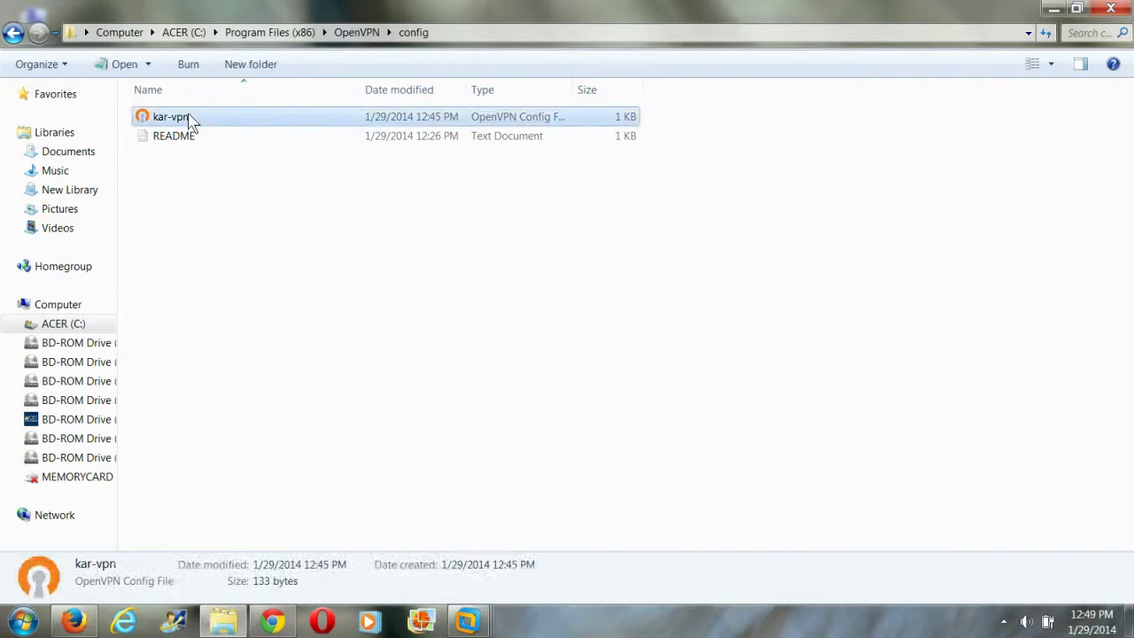
{"action": "right_click", "coordinate": [193, 122]}
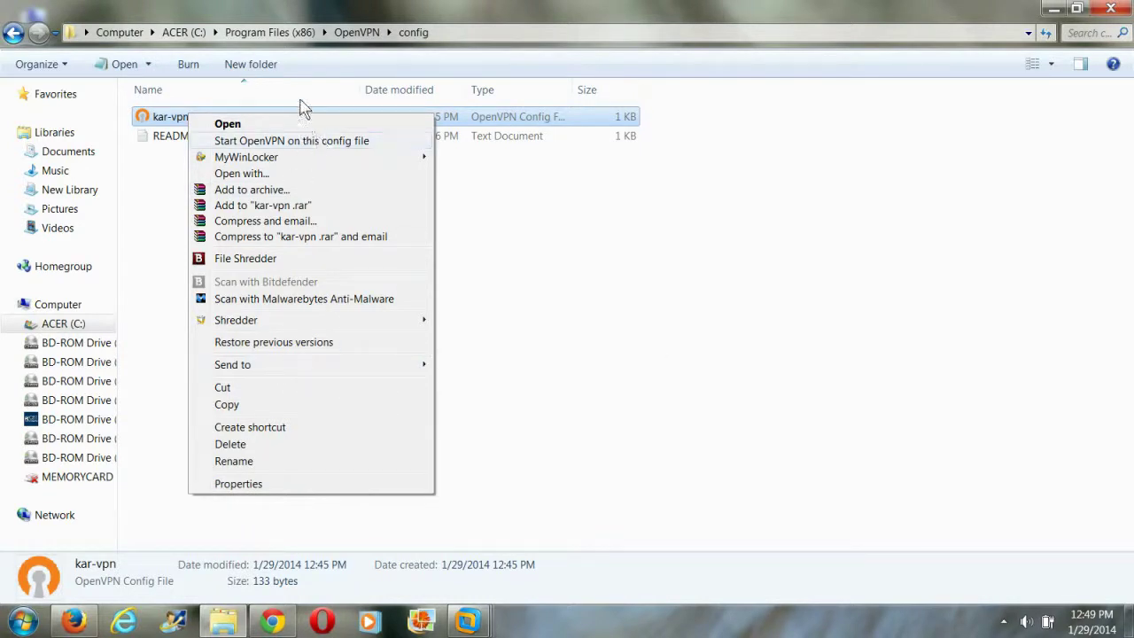
{"action": "left_click", "coordinate": [298, 176]}
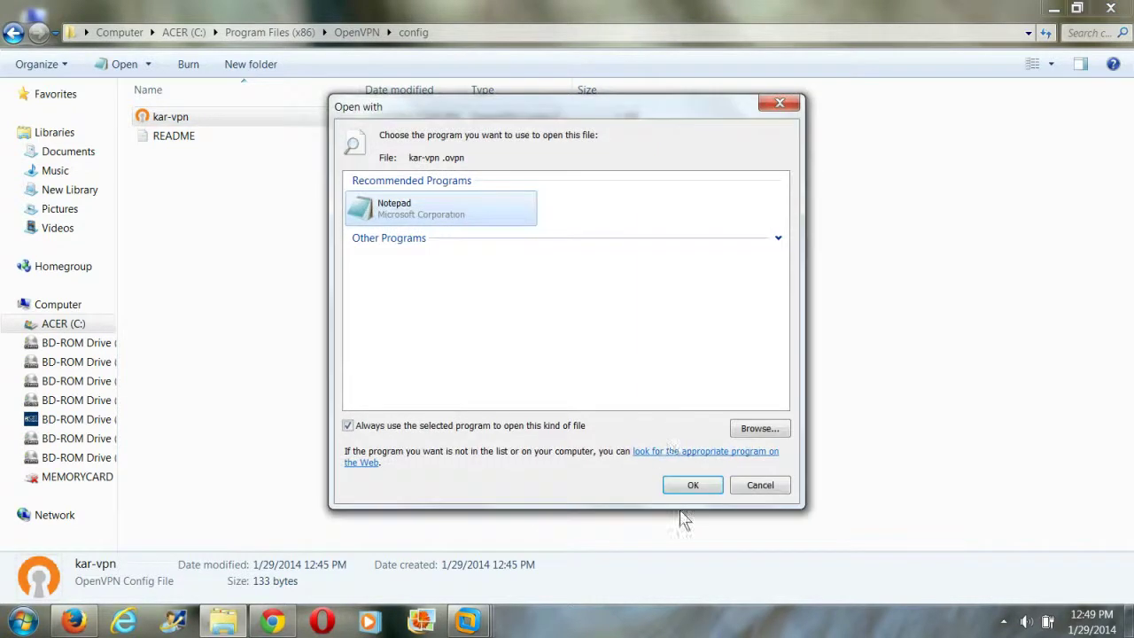
{"action": "left_click", "coordinate": [680, 486]}
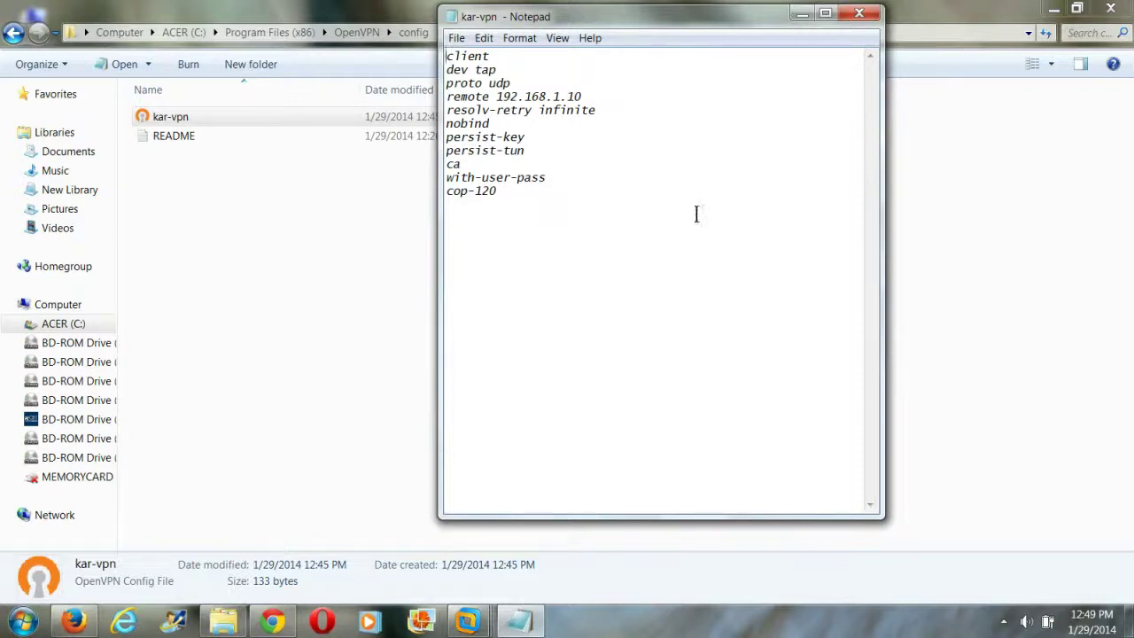
- Check the karlos-vpn certificate on the Windows XP virtual machine's desktop and return to the kar-vpn file in Notepad
{"action": "left_click", "coordinate": [1055, 10]}
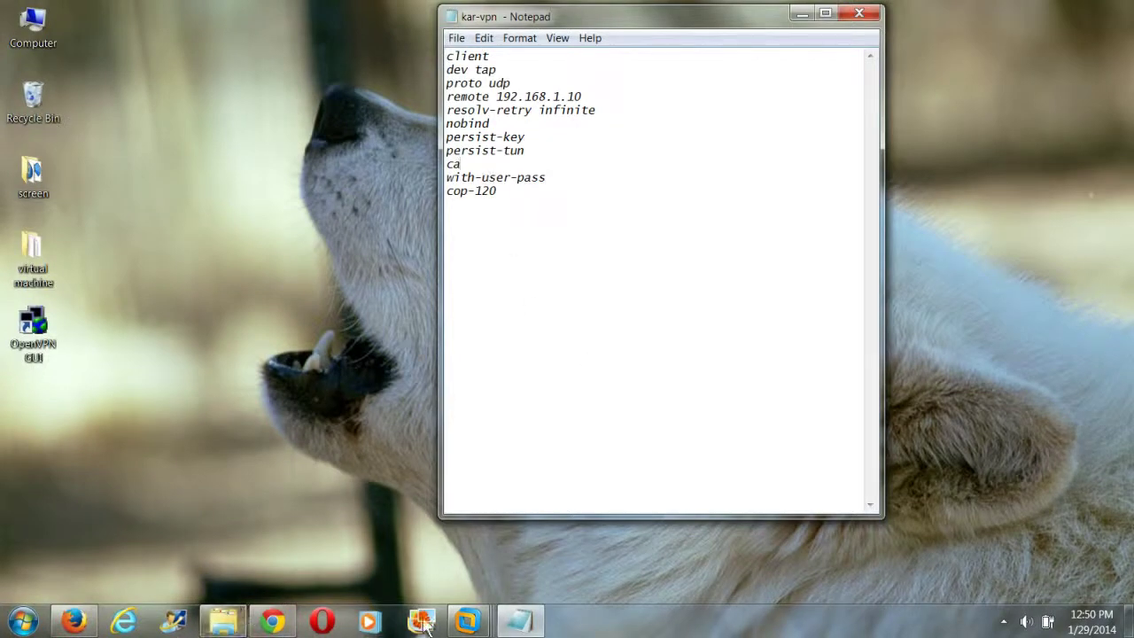
{"action": "mouse_move", "coordinate": [461, 626]}
{"action": "left_click", "coordinate": [435, 552]}
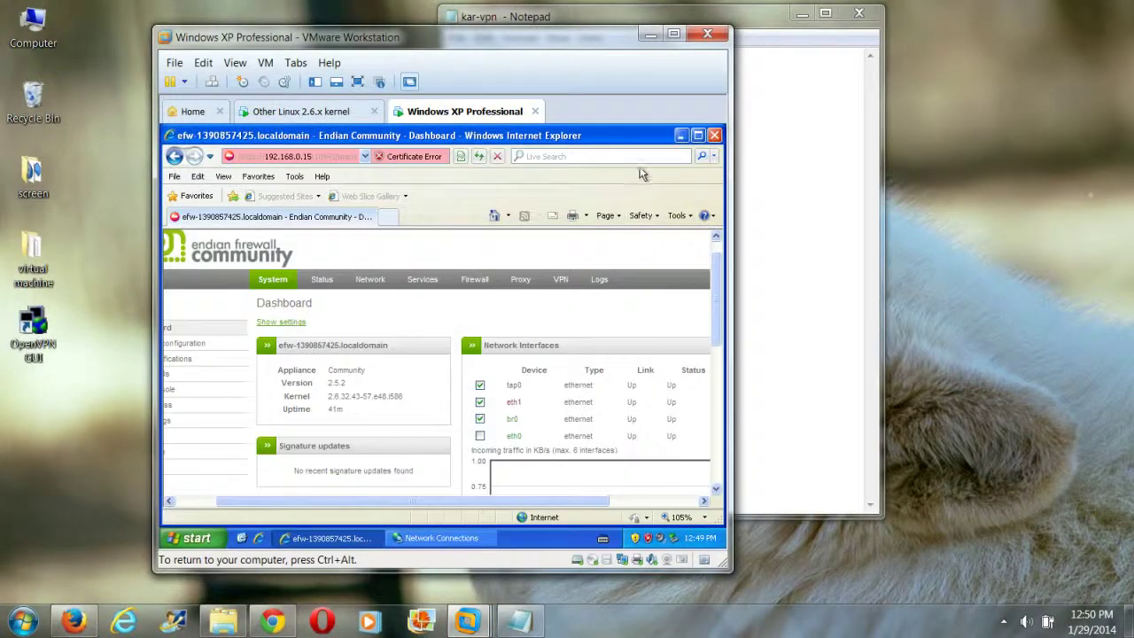
{"action": "left_click", "coordinate": [682, 136]}
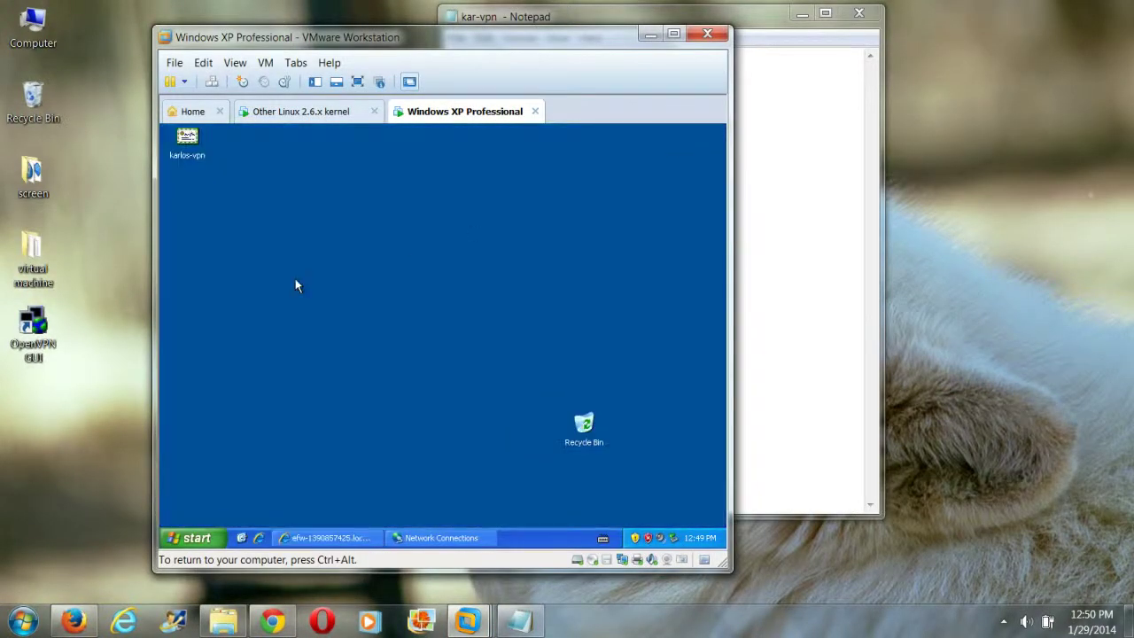
{"action": "left_click", "coordinate": [185, 148]}
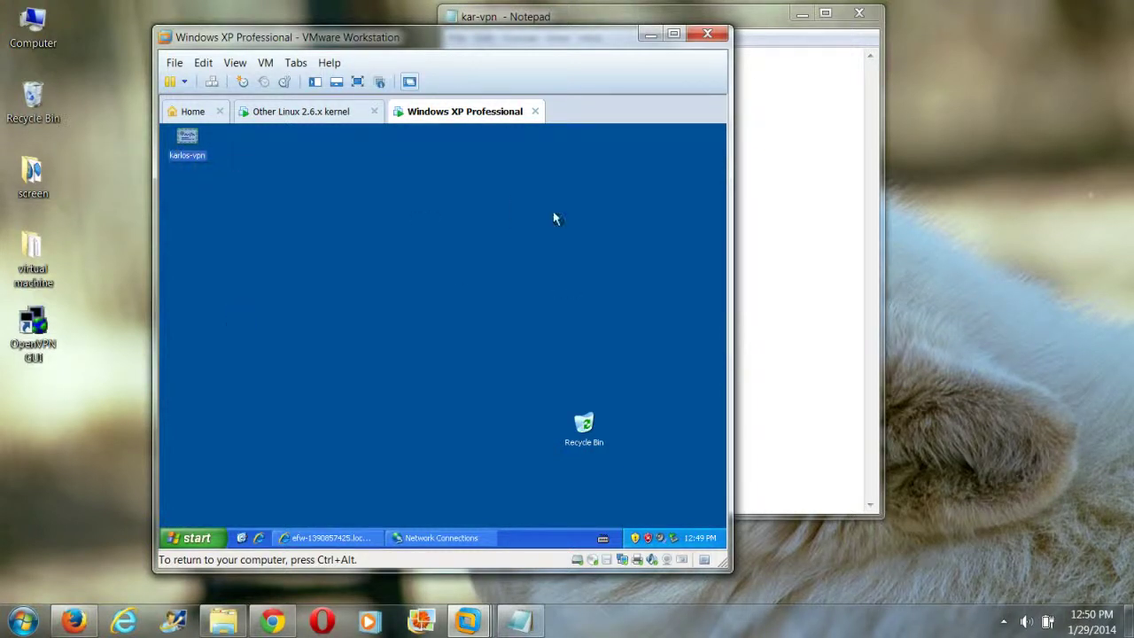
{"action": "left_click", "coordinate": [173, 130]}
{"action": "left_click", "coordinate": [846, 291]}
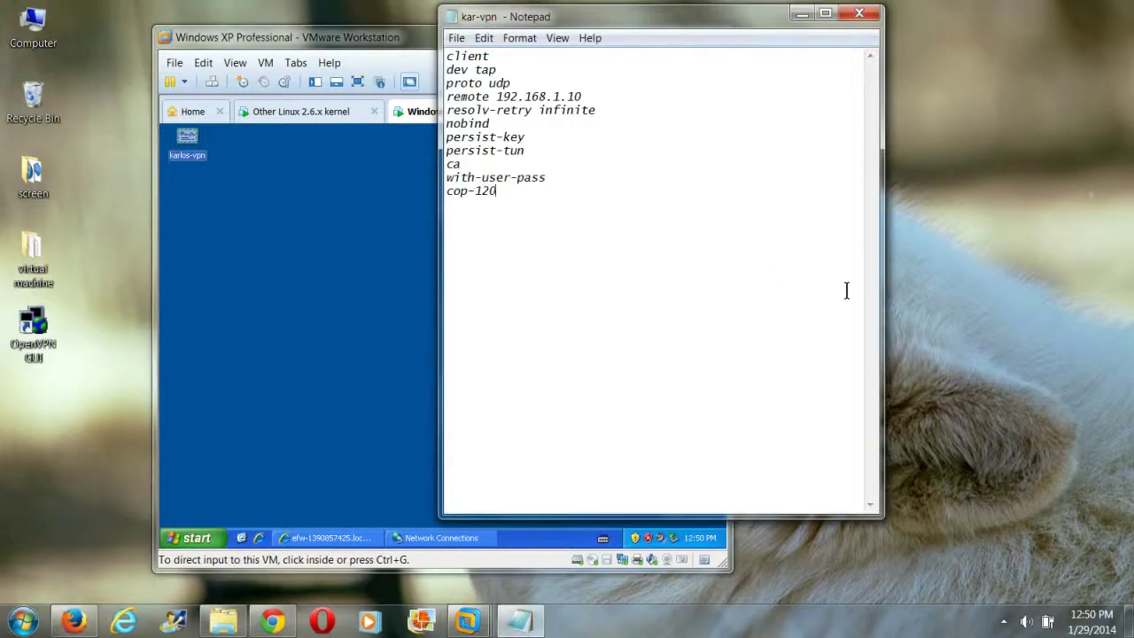